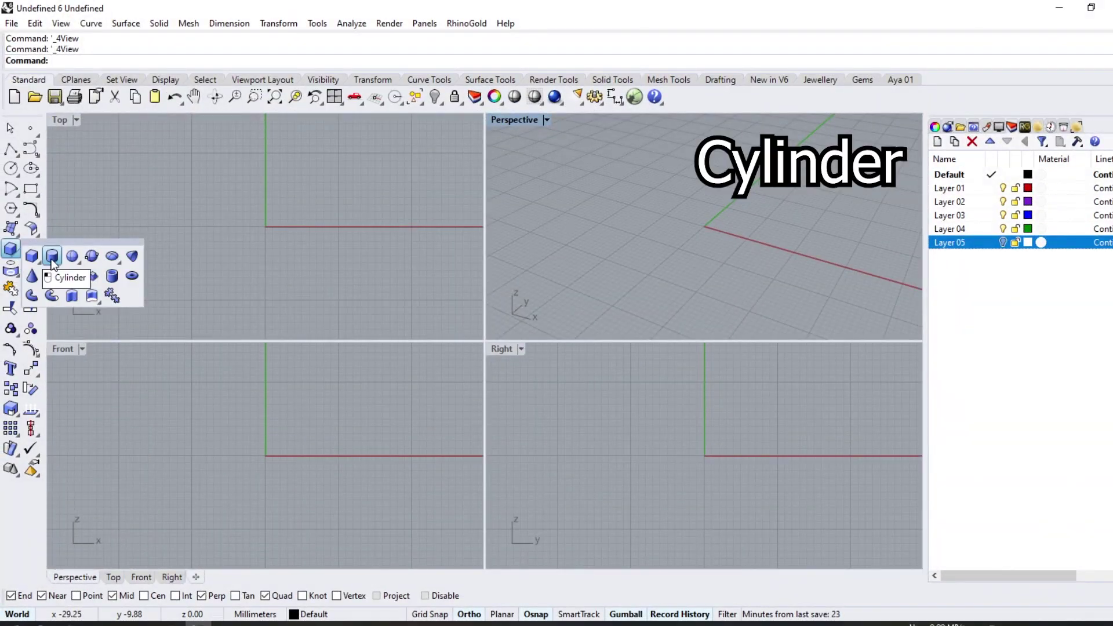
- Create a 5 mm diameter solid cylinder with its base at the origin
{"action": "left_click", "coordinate": [58, 258]}
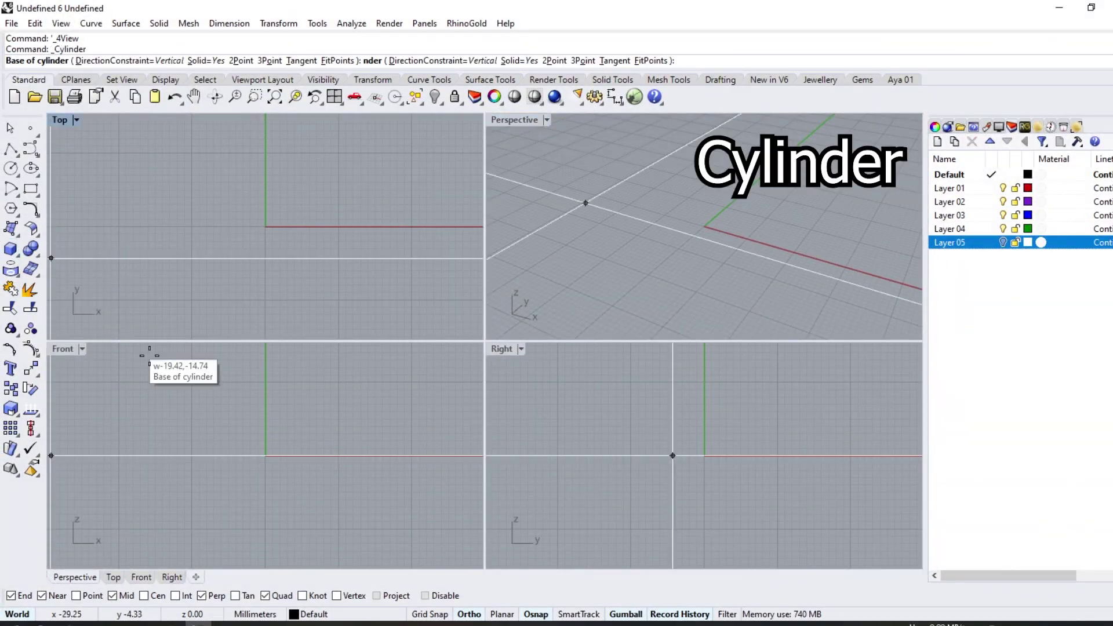
{"action": "type", "text": "0"}
{"action": "key", "text": "Return"}
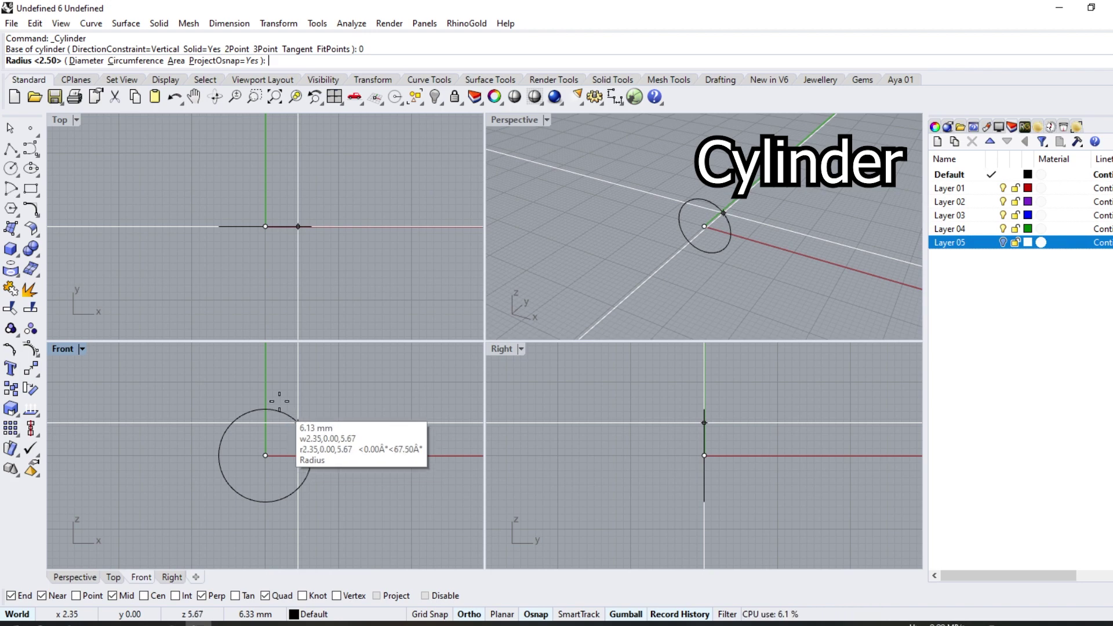
{"action": "left_click", "coordinate": [88, 61]}
{"action": "type", "text": "5.00> ( Radius"}
{"action": "key", "text": "Return"}
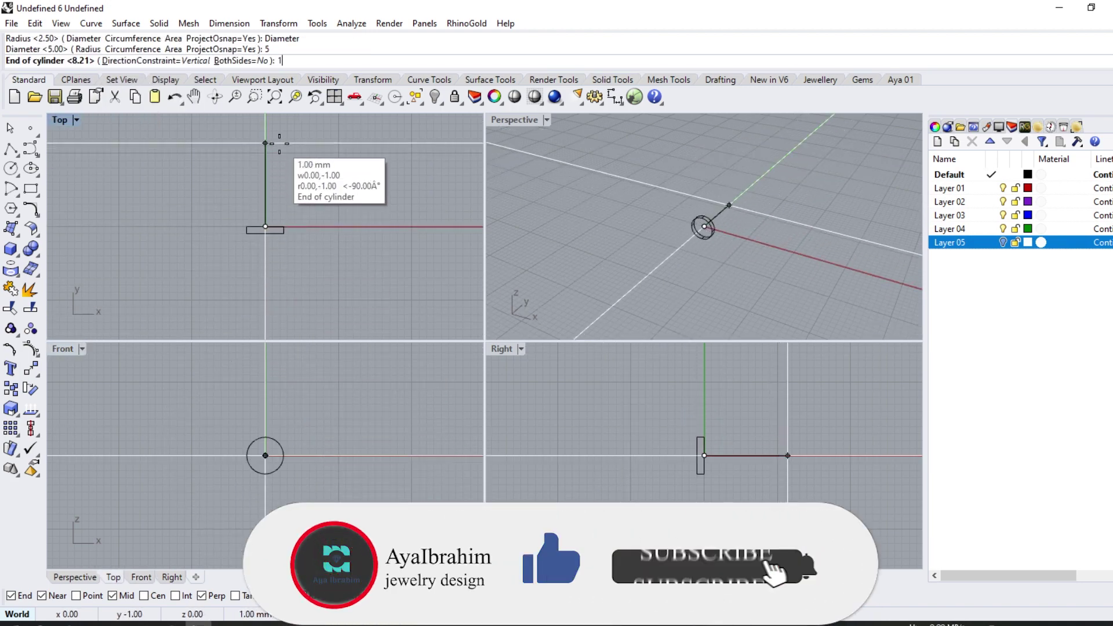
{"action": "left_click", "coordinate": [273, 300]}
- Rotate the cylinder 90° to lie along the X axis and maximize the Top view
{"action": "left_click", "coordinate": [268, 264]}
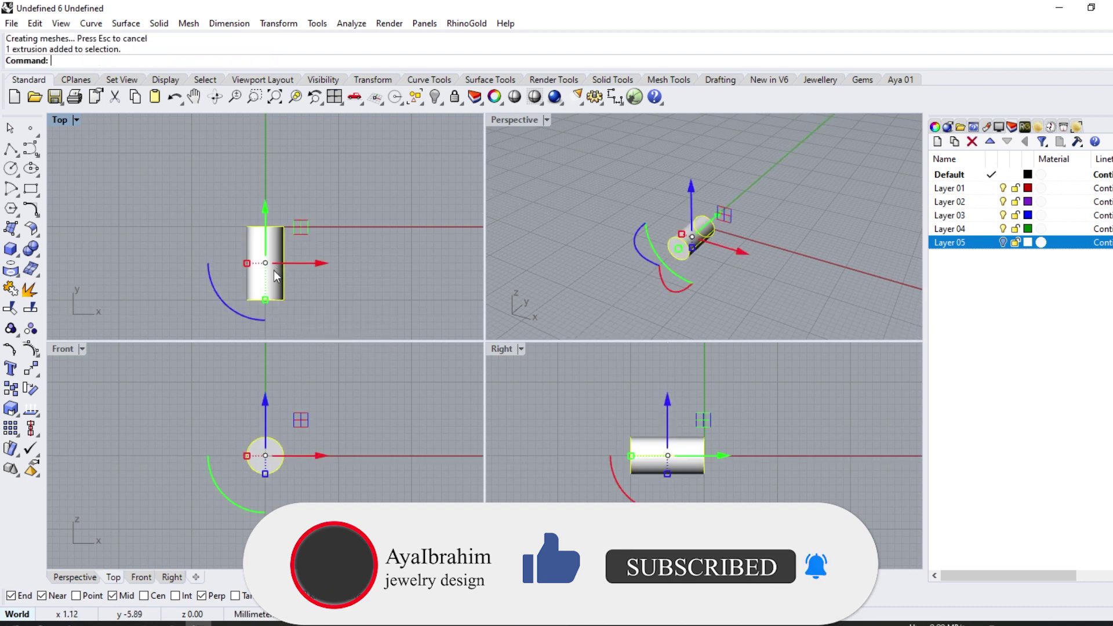
{"action": "left_click_drag", "start_coordinate": [265, 263], "coordinate": [333, 291]}
{"action": "type", "text": "0"}
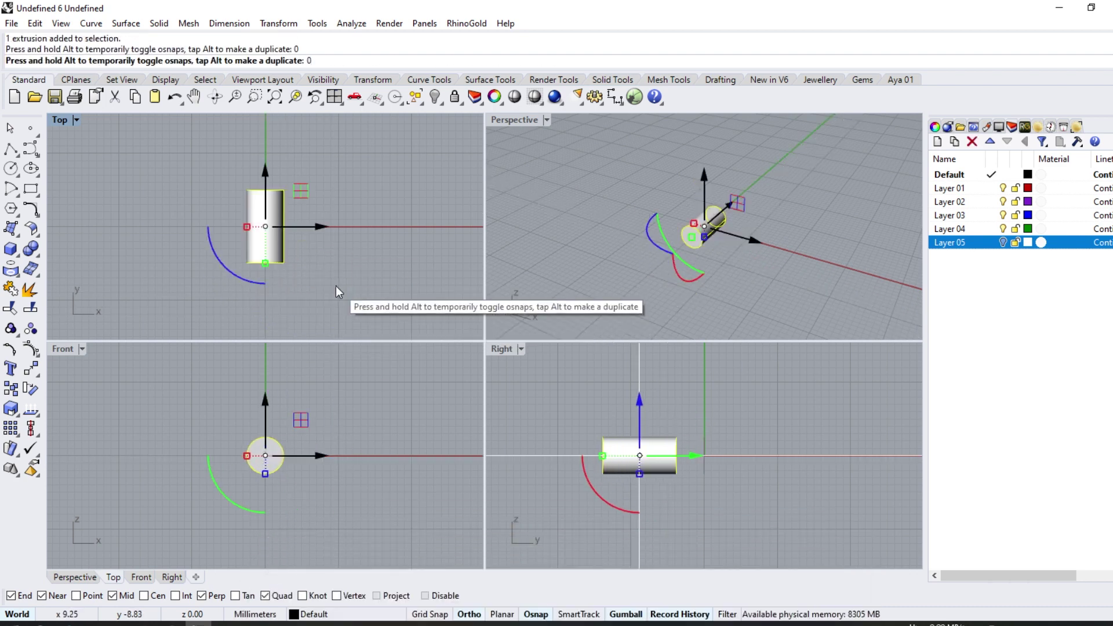
{"action": "key", "text": "Return"}
{"action": "key", "text": "Escape"}
{"action": "scroll", "coordinate": [323, 155], "scroll_direction": "down", "scroll_amount": 3}
{"action": "left_click", "coordinate": [252, 221]}
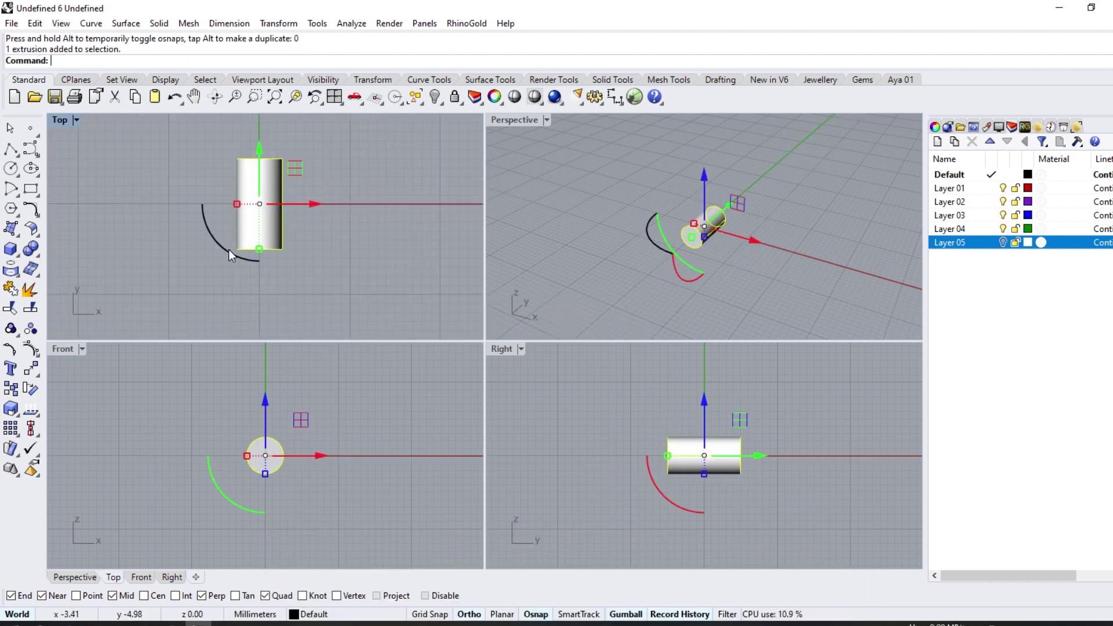
{"action": "left_click_drag", "start_coordinate": [229, 249], "coordinate": [336, 250]}
{"action": "key", "text": "Escape"}
{"action": "double_click", "coordinate": [62, 120]}
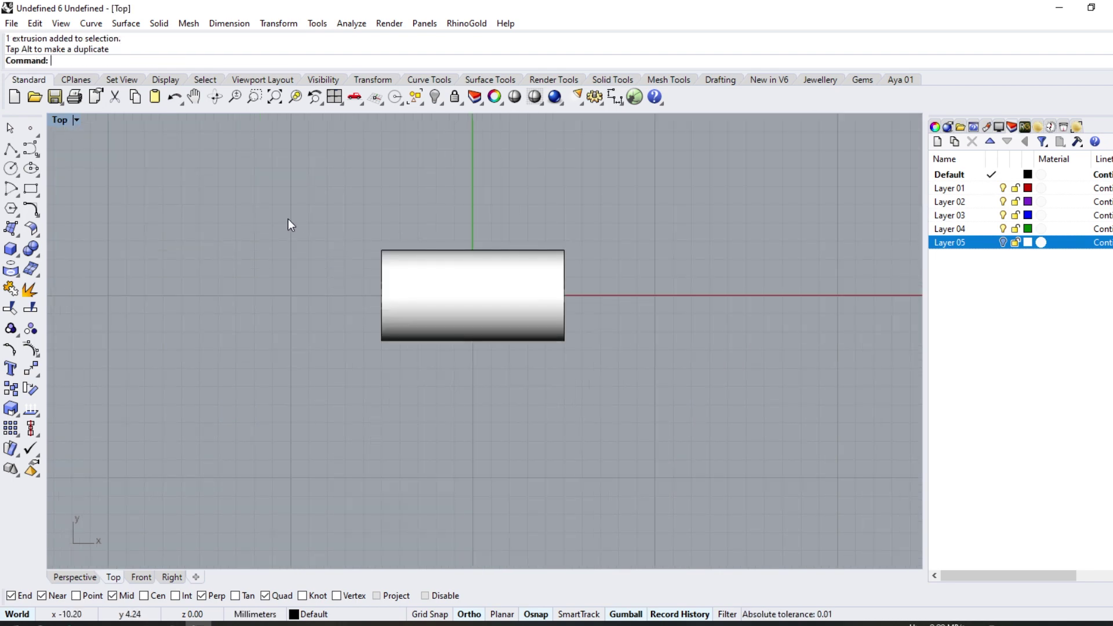
{"action": "scroll", "coordinate": [527, 228], "scroll_direction": "up", "scroll_amount": 2}
- Draw a vertical BothSides line at the cylinder's right end and shift it 2 mm left
{"action": "left_click", "coordinate": [16, 153]}
{"action": "left_click", "coordinate": [68, 158]}
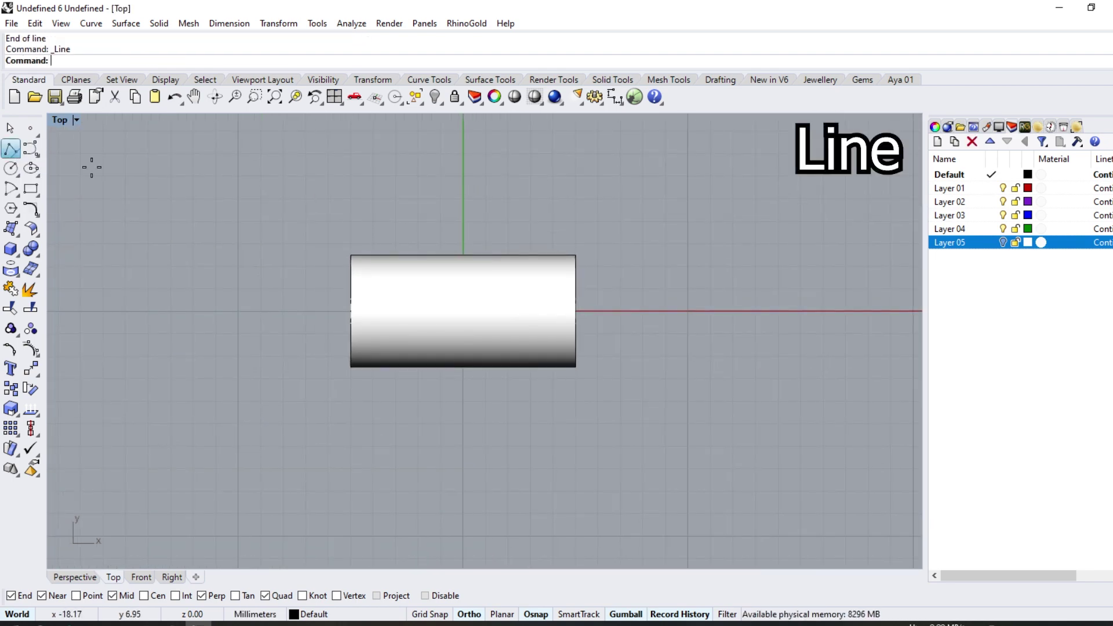
{"action": "left_click", "coordinate": [576, 255]}
{"action": "left_click", "coordinate": [574, 463]}
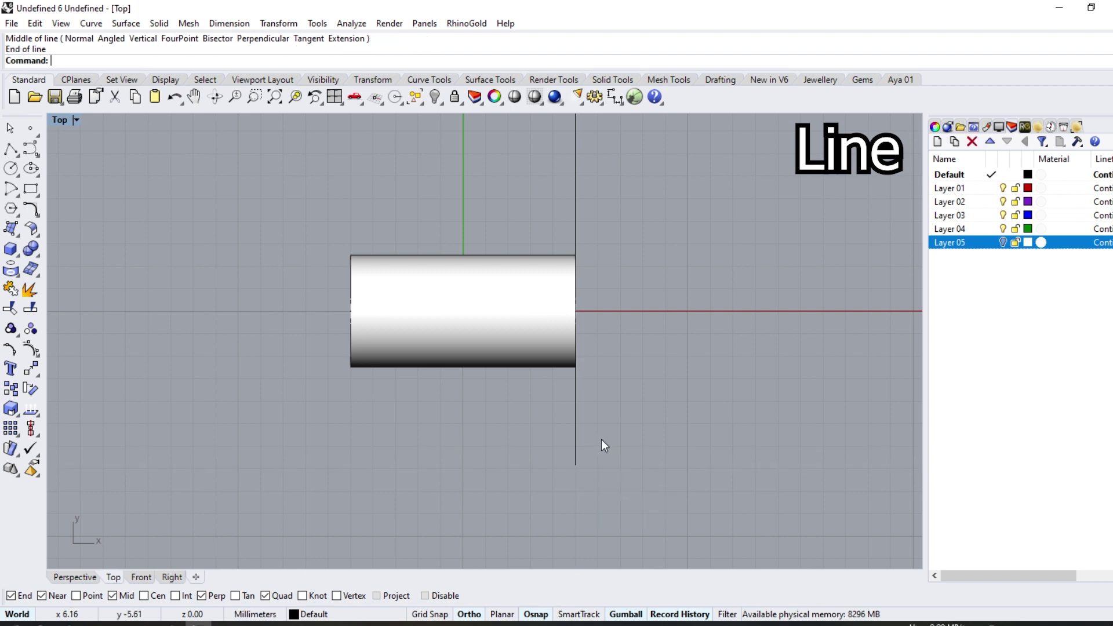
{"action": "left_click", "coordinate": [576, 359]}
{"action": "left_click_drag", "start_coordinate": [624, 255], "coordinate": [597, 263]}
{"action": "type", "text": "2"}
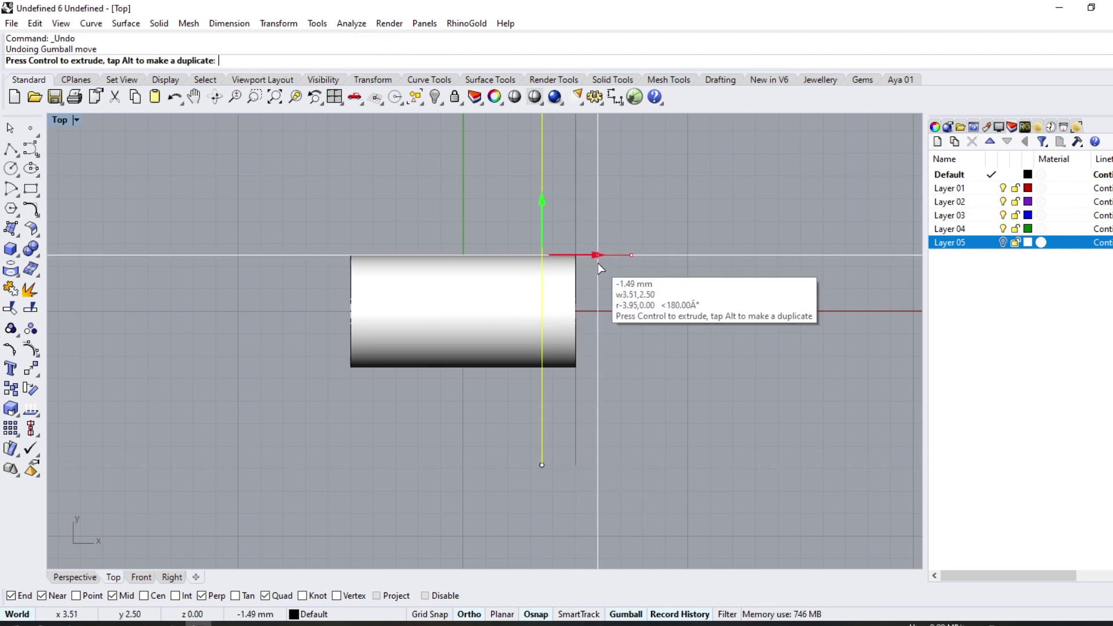
{"action": "key", "text": "Return"}
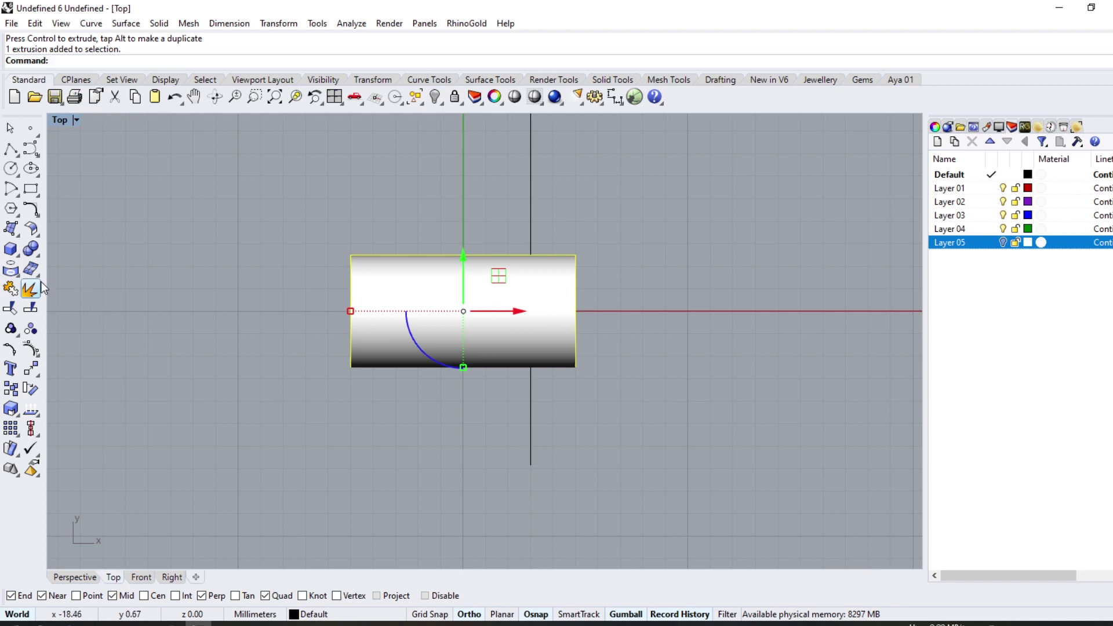
- Start WireCut from the Solid Tools and restore the four-viewport layout
{"action": "left_click", "coordinate": [37, 261]}
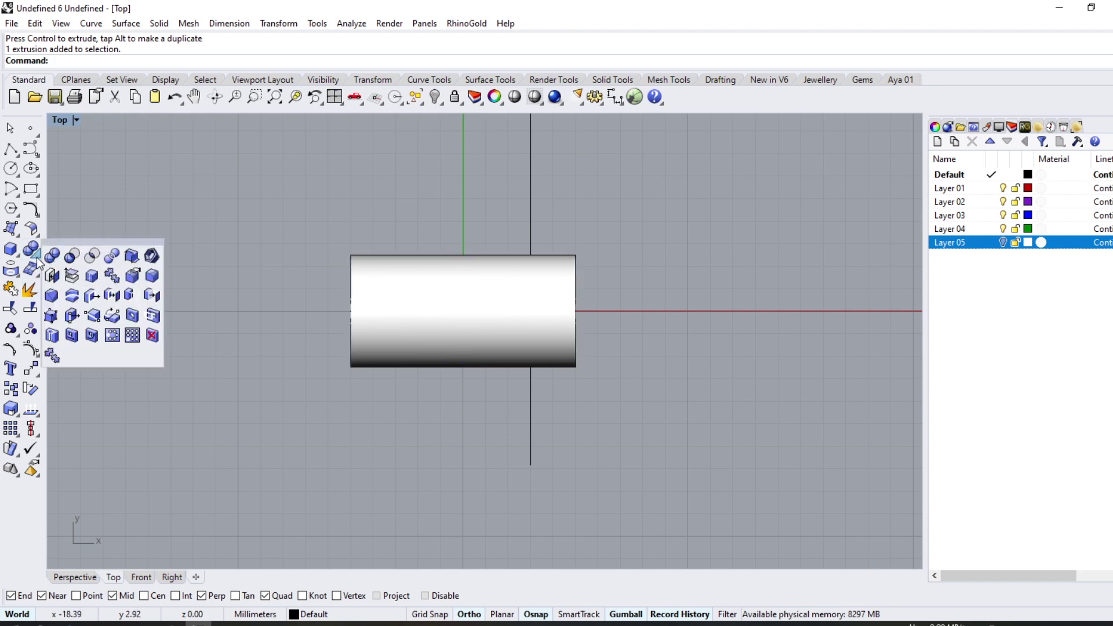
{"action": "left_click", "coordinate": [79, 282]}
{"action": "double_click", "coordinate": [59, 122]}
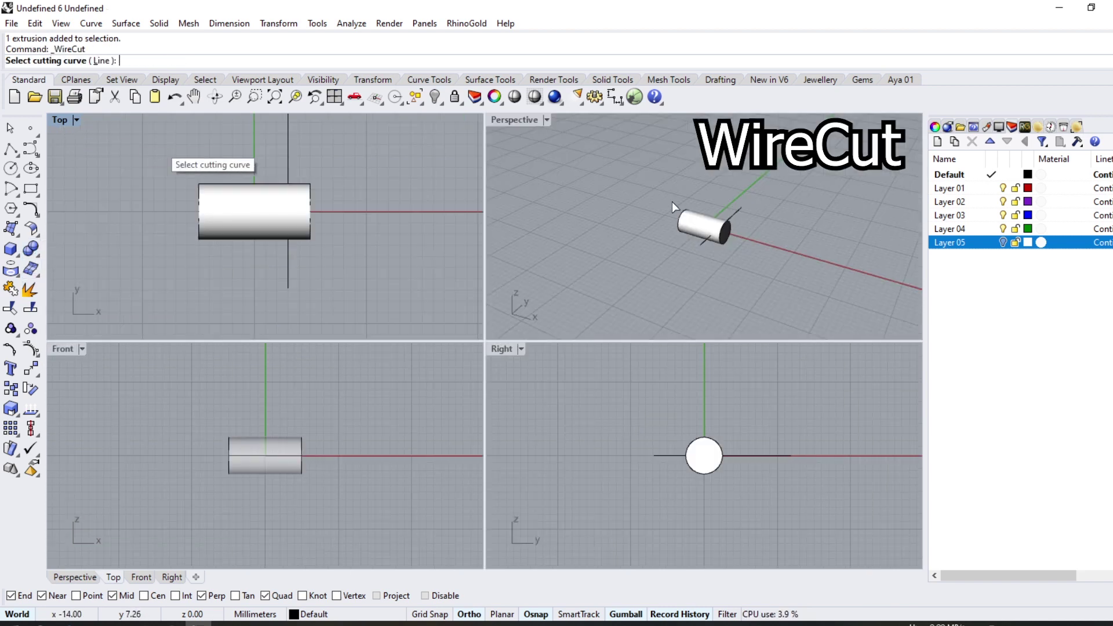
- WireCut the cylinder with the line using Direction=Z and KeepAll=Yes
{"action": "left_click", "coordinate": [740, 210]}
{"action": "scroll", "coordinate": [732, 231], "scroll_direction": "up", "scroll_amount": 3}
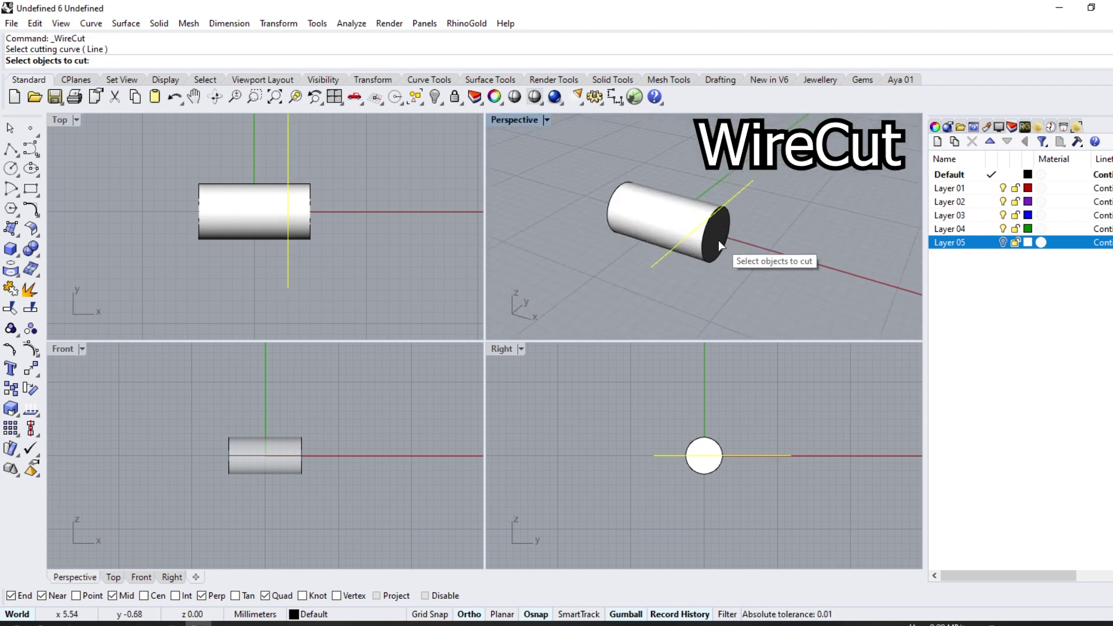
{"action": "left_click", "coordinate": [718, 240]}
{"action": "key", "text": "Return"}
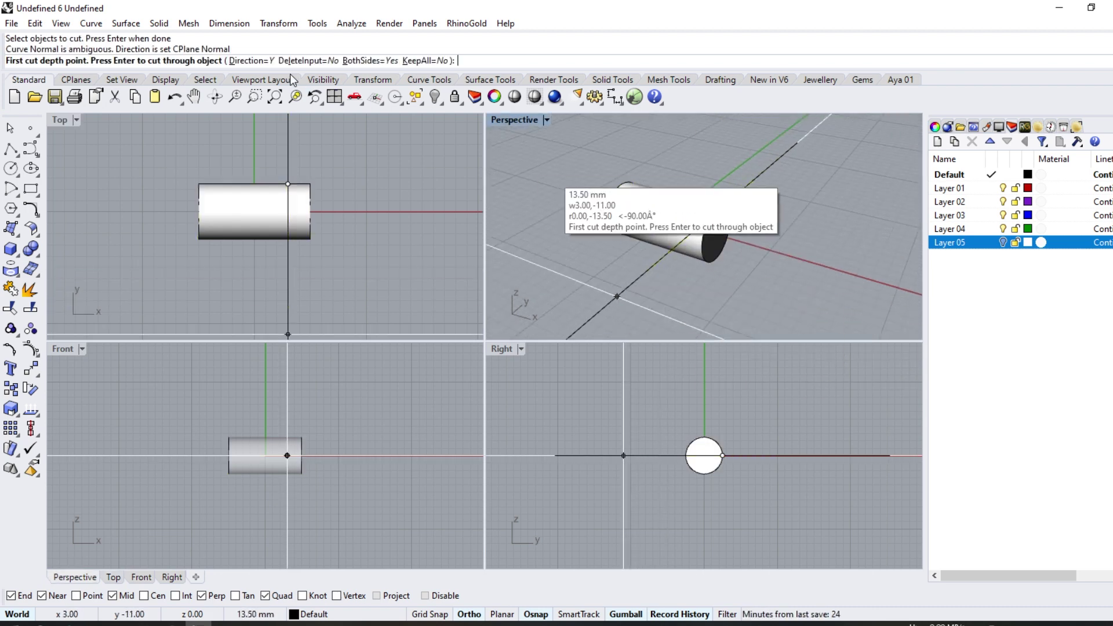
{"action": "left_click", "coordinate": [250, 61]}
{"action": "left_click", "coordinate": [90, 61]}
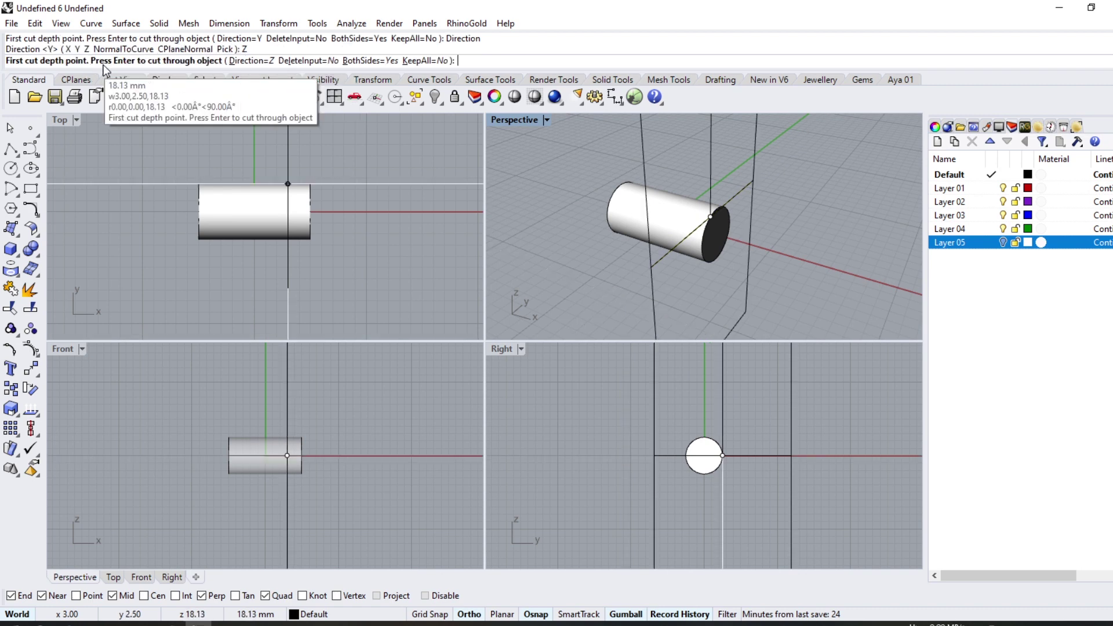
{"action": "left_click", "coordinate": [419, 61]}
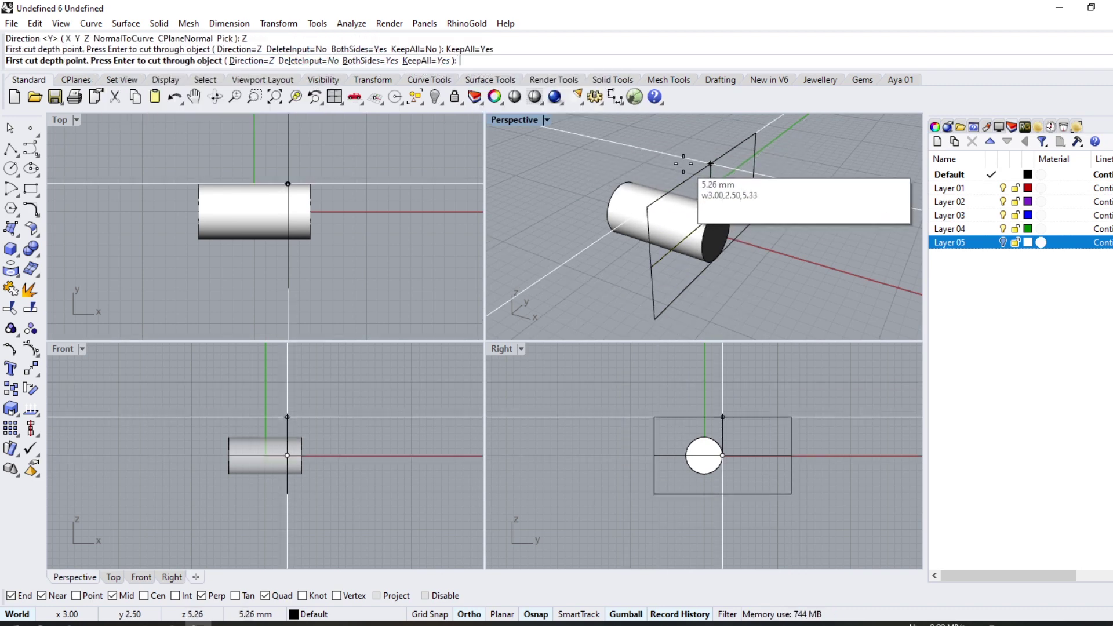
{"action": "left_click", "coordinate": [653, 174]}
{"action": "key", "text": "Return"}
- Move the cut-off ring aside, hide it with the line, and view the end in Perspective
{"action": "scroll", "coordinate": [381, 217], "scroll_direction": "up", "scroll_amount": 4}
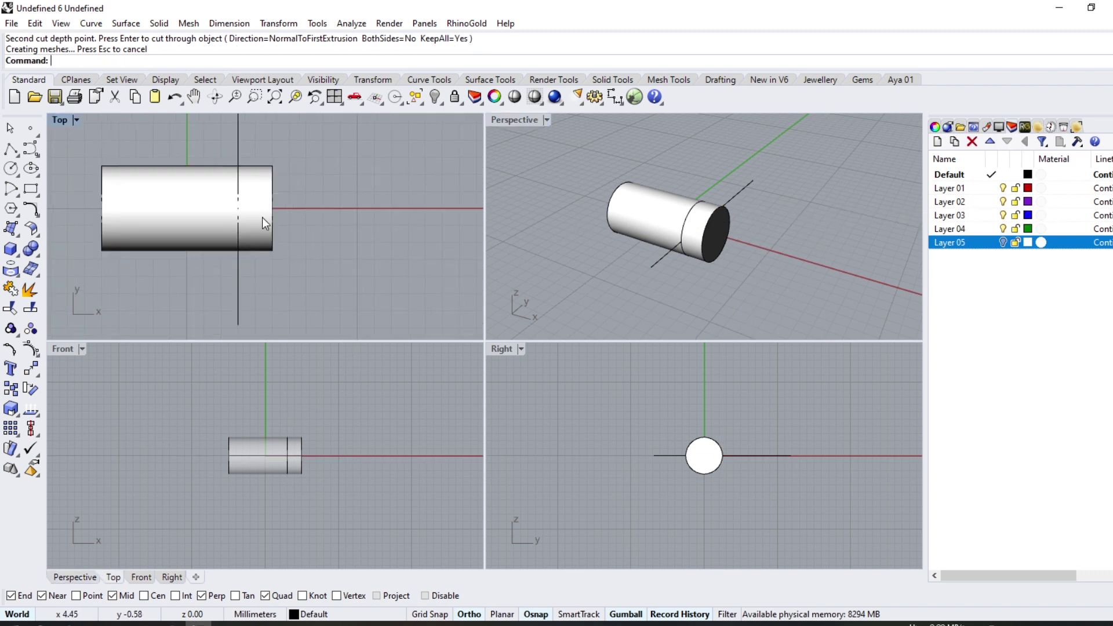
{"action": "left_click", "coordinate": [260, 210]}
{"action": "left_click_drag", "start_coordinate": [304, 208], "coordinate": [396, 208]}
{"action": "left_click", "coordinate": [363, 262]}
{"action": "left_click", "coordinate": [415, 213]}
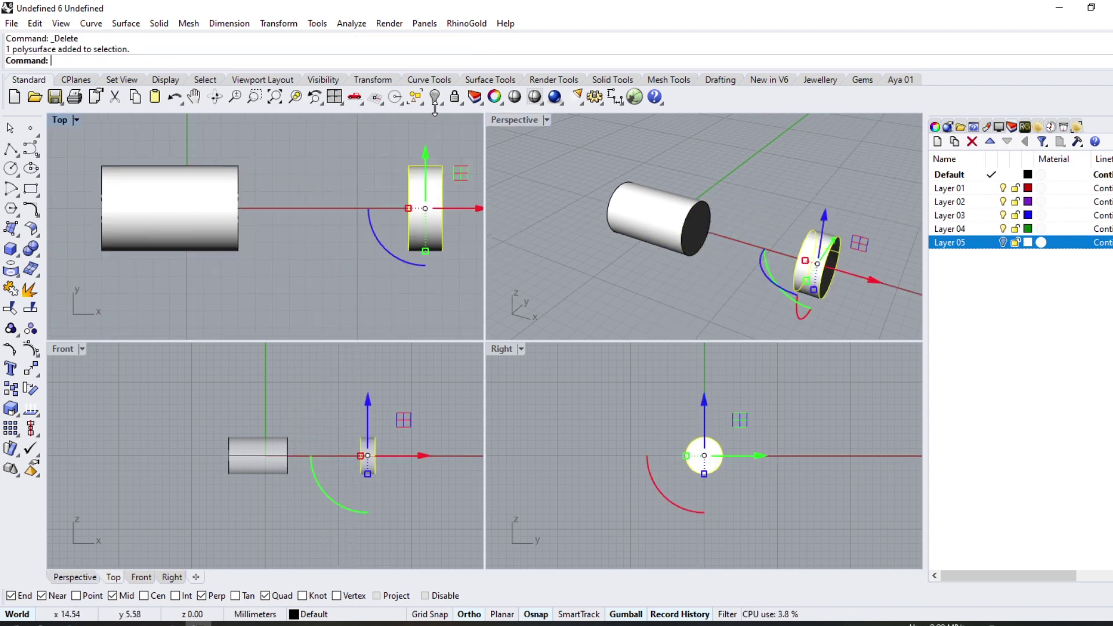
{"action": "left_click", "coordinate": [435, 97]}
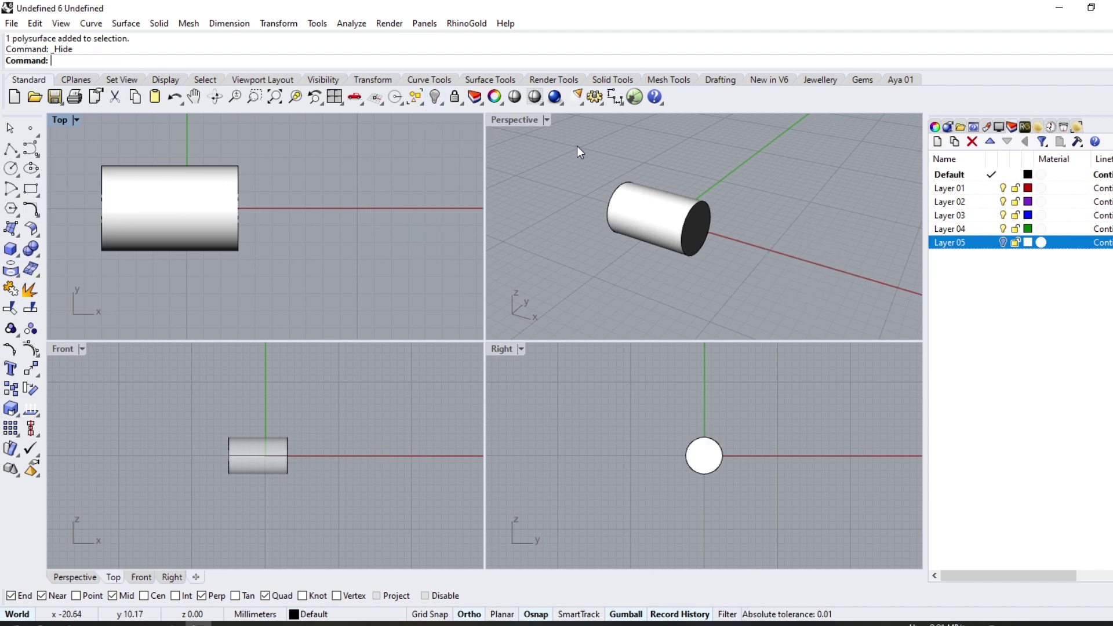
{"action": "double_click", "coordinate": [521, 116]}
{"action": "right_click_drag", "start_coordinate": [552, 274], "coordinate": [478, 239]}
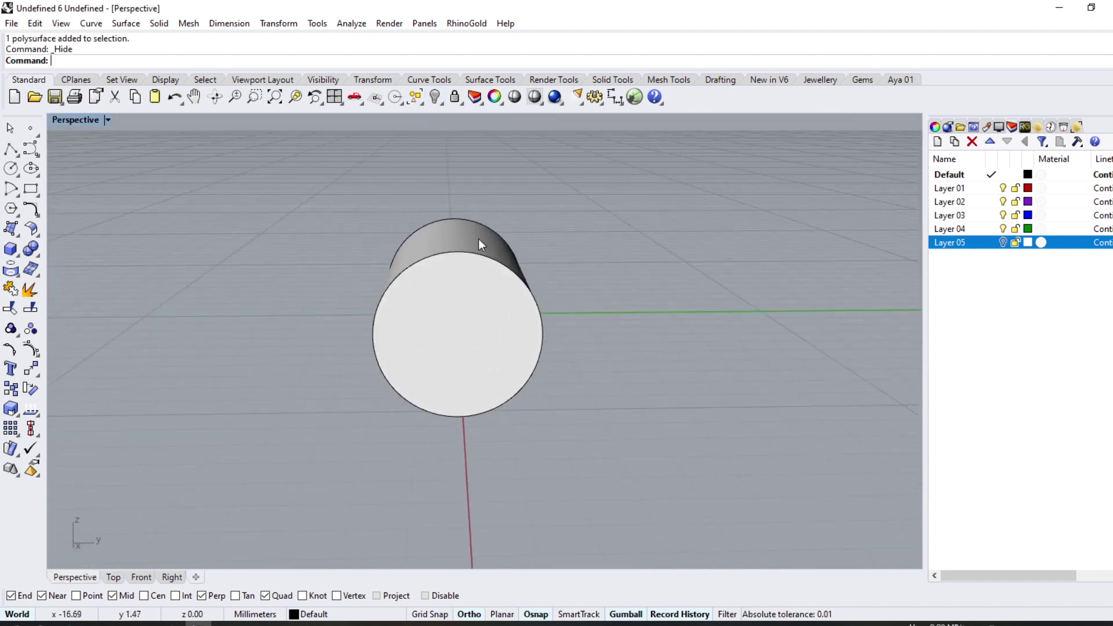
- Offset the cylinder's circular end edge inward on its surface, with STLRepair display
{"action": "left_click", "coordinate": [30, 208]}
{"action": "left_click", "coordinate": [151, 229]}
{"action": "left_click", "coordinate": [473, 261]}
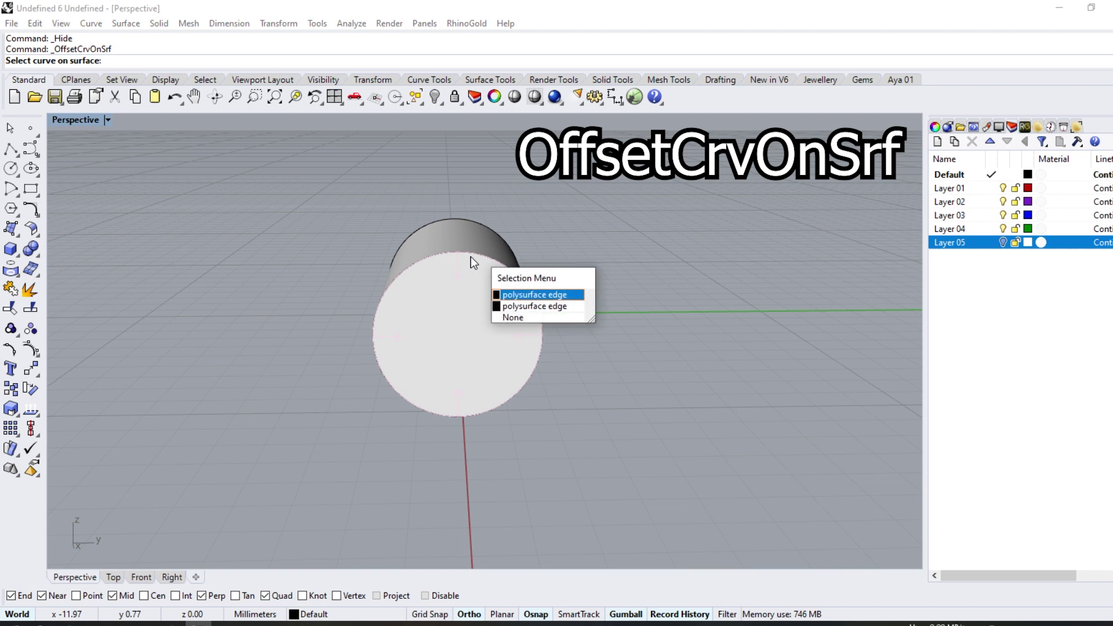
{"action": "key", "text": "Return"}
{"action": "left_click", "coordinate": [108, 120]}
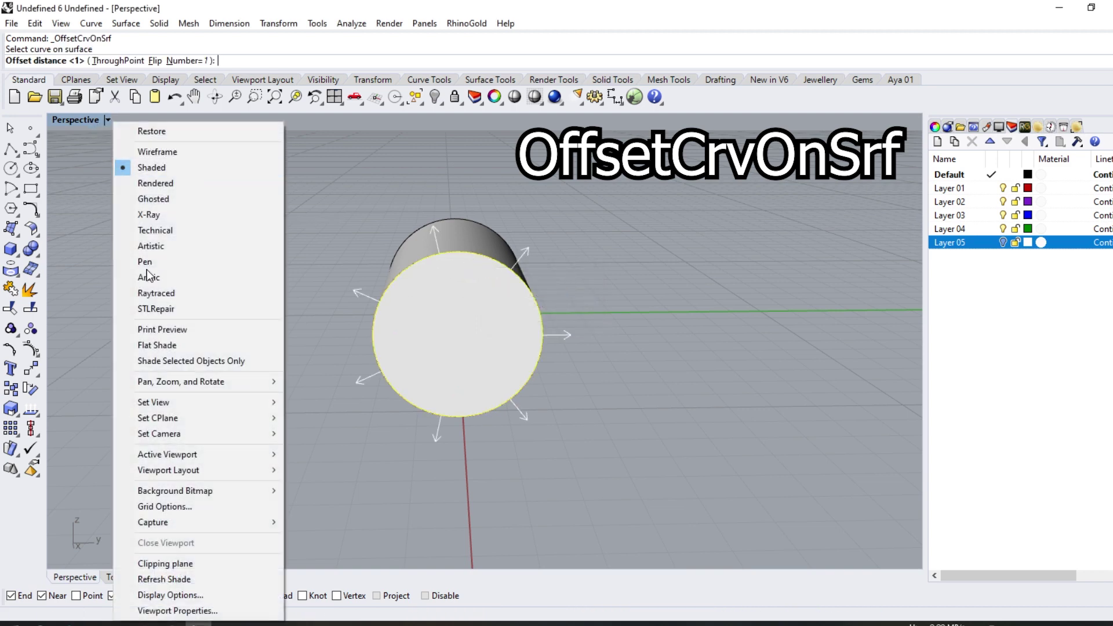
{"action": "left_click", "coordinate": [156, 308]}
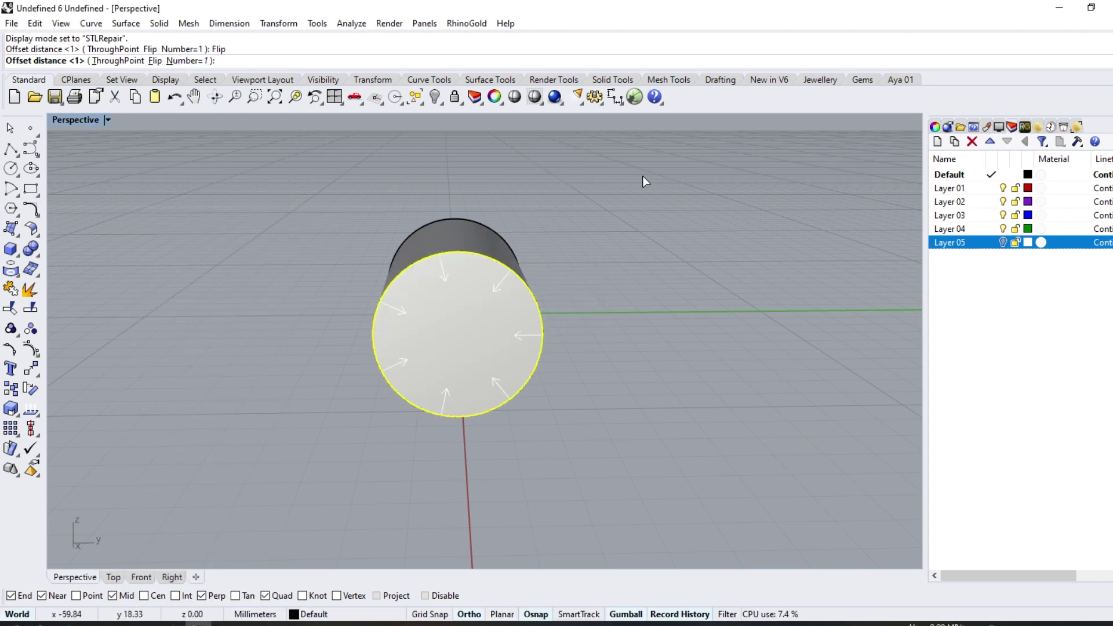
{"action": "type", "text": ".5"}
{"action": "key", "text": "Return"}
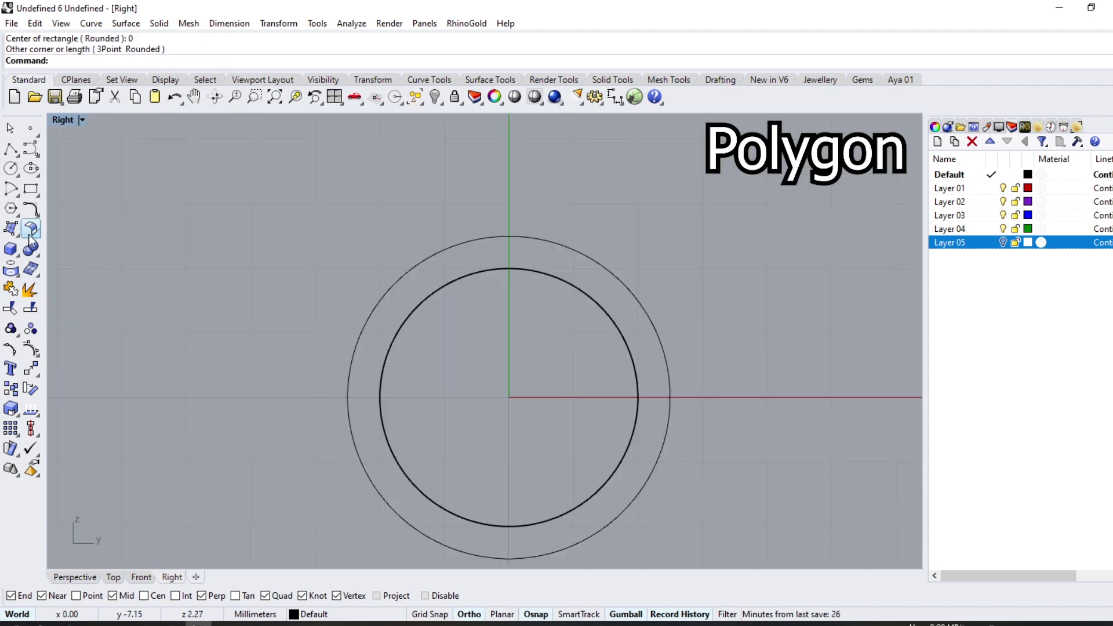
- Draw a 4-sided polygon centred at the origin, its corner on the inner circle
{"action": "left_click", "coordinate": [15, 212]}
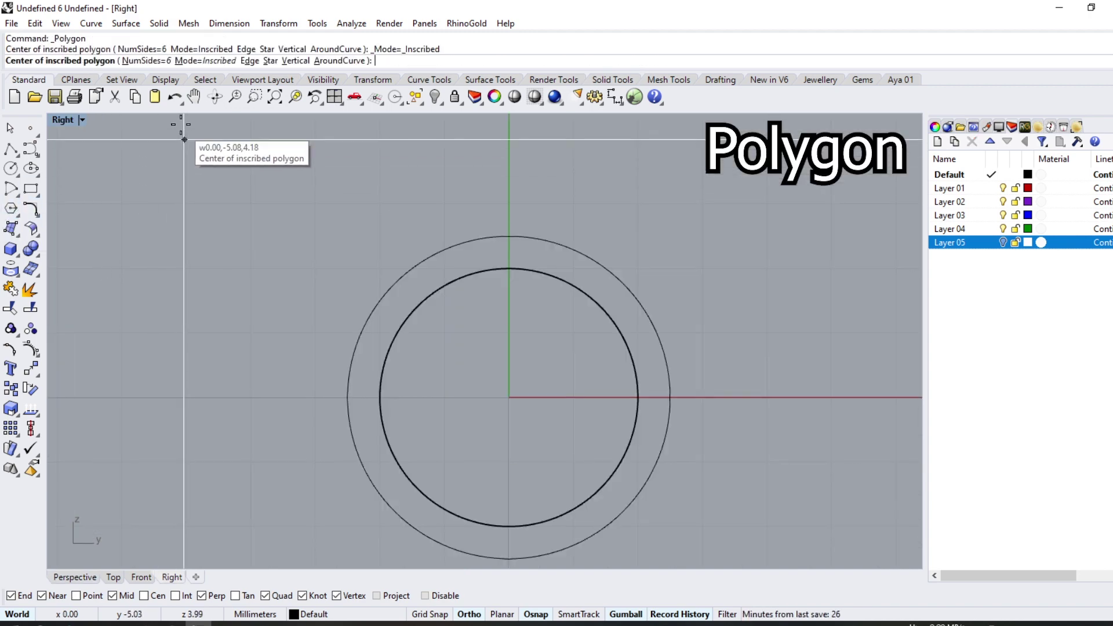
{"action": "left_click", "coordinate": [153, 63]}
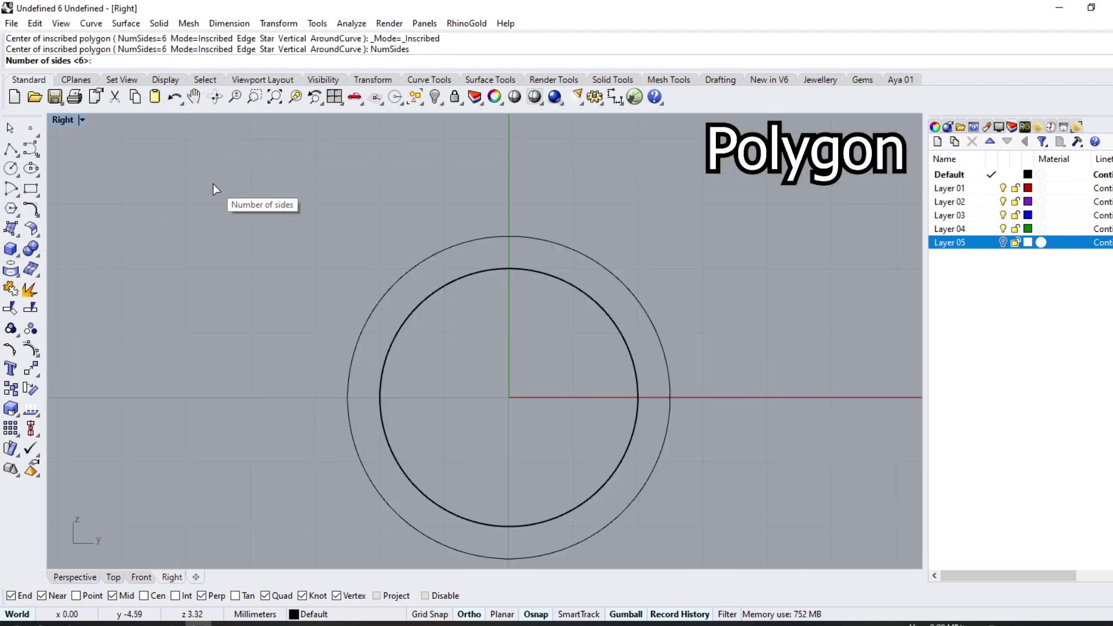
{"action": "type", "text": "4"}
{"action": "key", "text": "Return"}
{"action": "type", "text": "0"}
{"action": "key", "text": "Return"}
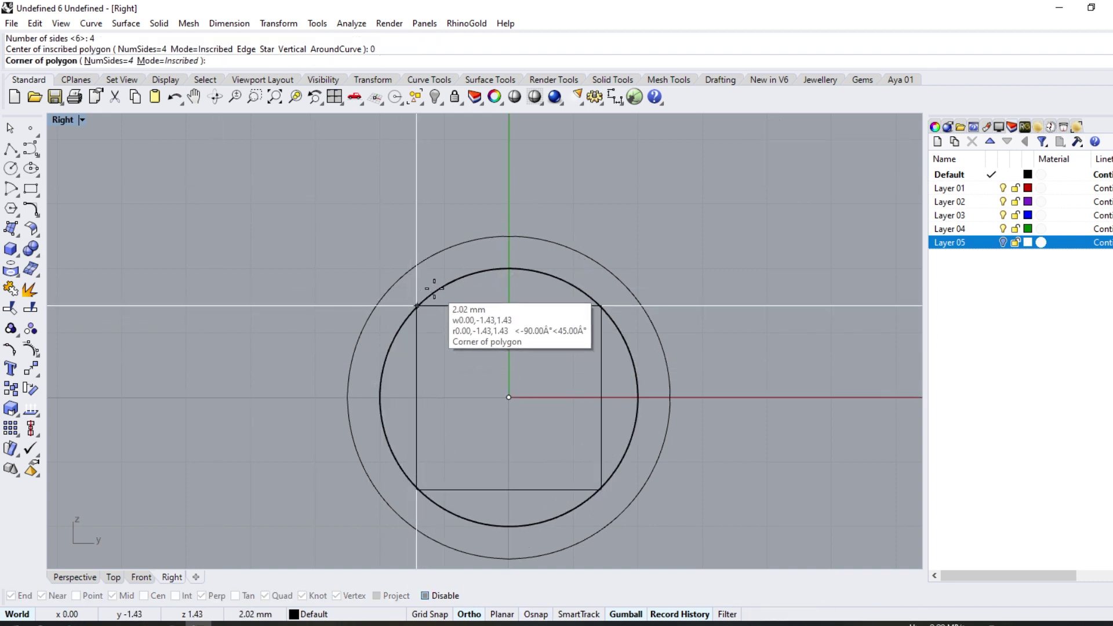
{"action": "scroll", "coordinate": [431, 290], "scroll_direction": "up", "scroll_amount": 5}
{"action": "scroll", "coordinate": [422, 306], "scroll_direction": "up", "scroll_amount": 5}
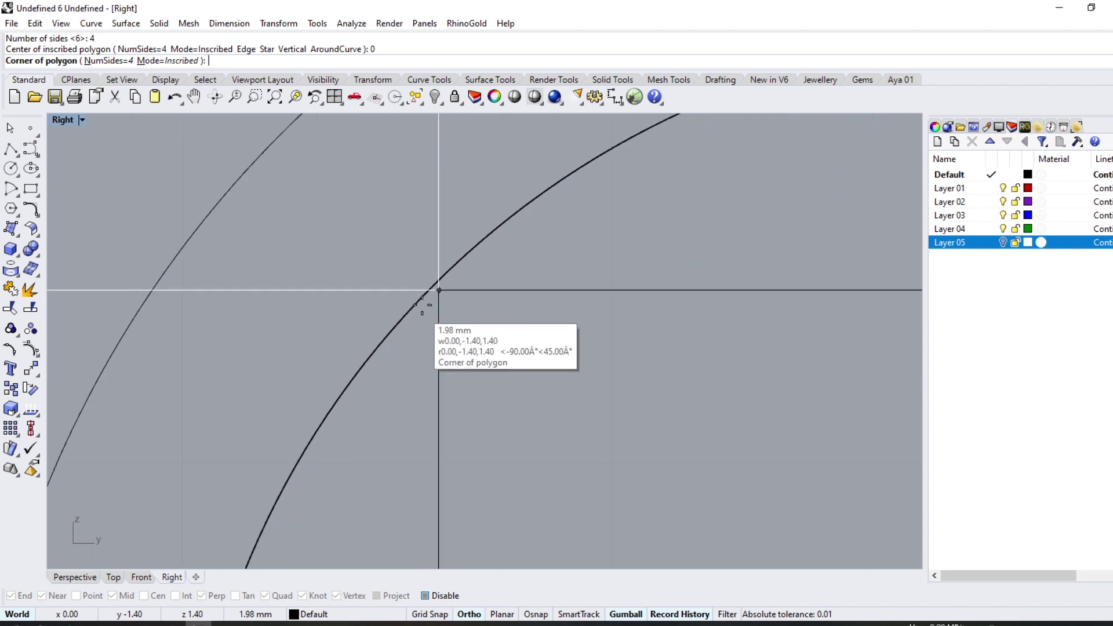
{"action": "left_click", "coordinate": [433, 289]}
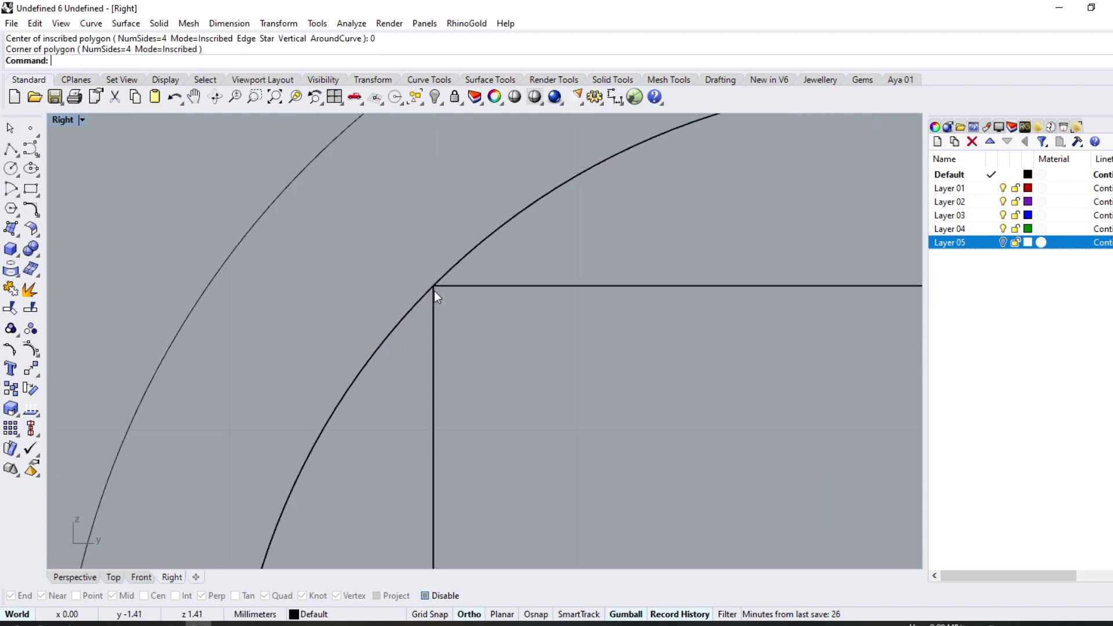
{"action": "scroll", "coordinate": [497, 286], "scroll_direction": "down", "scroll_amount": 5}
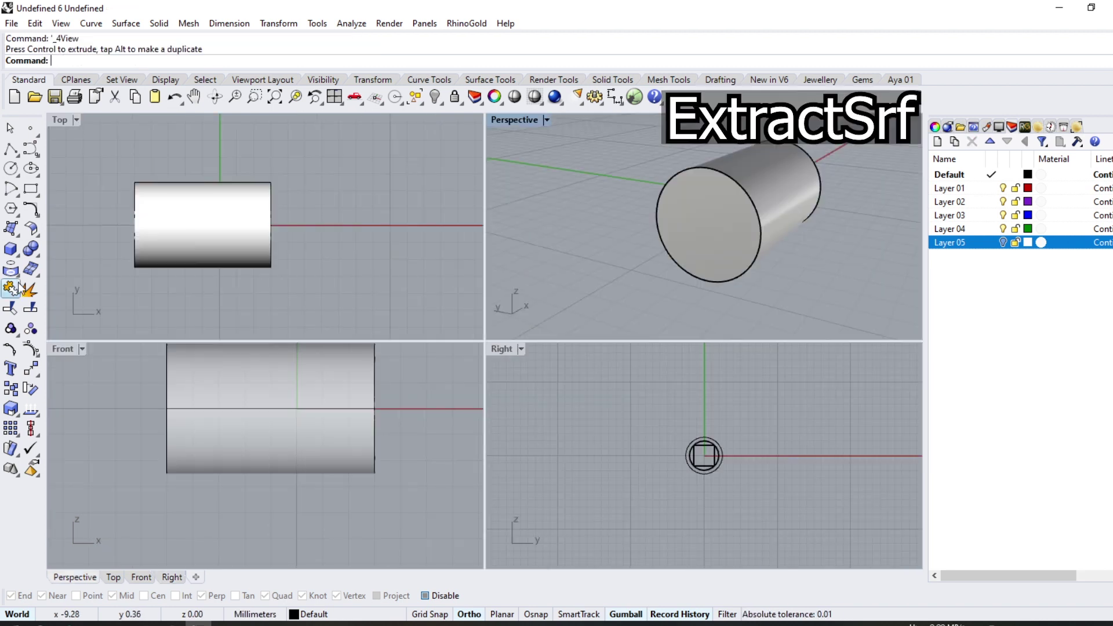
{"action": "left_click", "coordinate": [18, 285]}
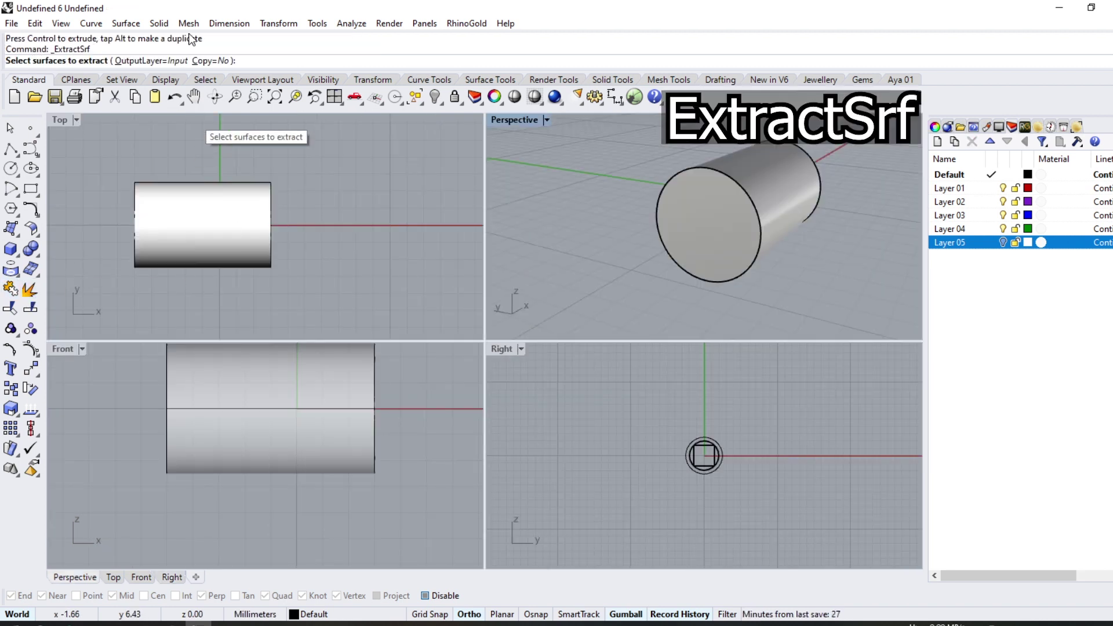
- Extract a copy of the cylinder's end face and move it 1.2 mm along the axis
{"action": "double_click", "coordinate": [523, 119]}
{"action": "mouse_move", "coordinate": [520, 117]}
{"action": "right_mouse_down"}
{"action": "mouse_move", "coordinate": [434, 219]}
{"action": "mouse_move", "coordinate": [571, 364]}
{"action": "right_mouse_up"}
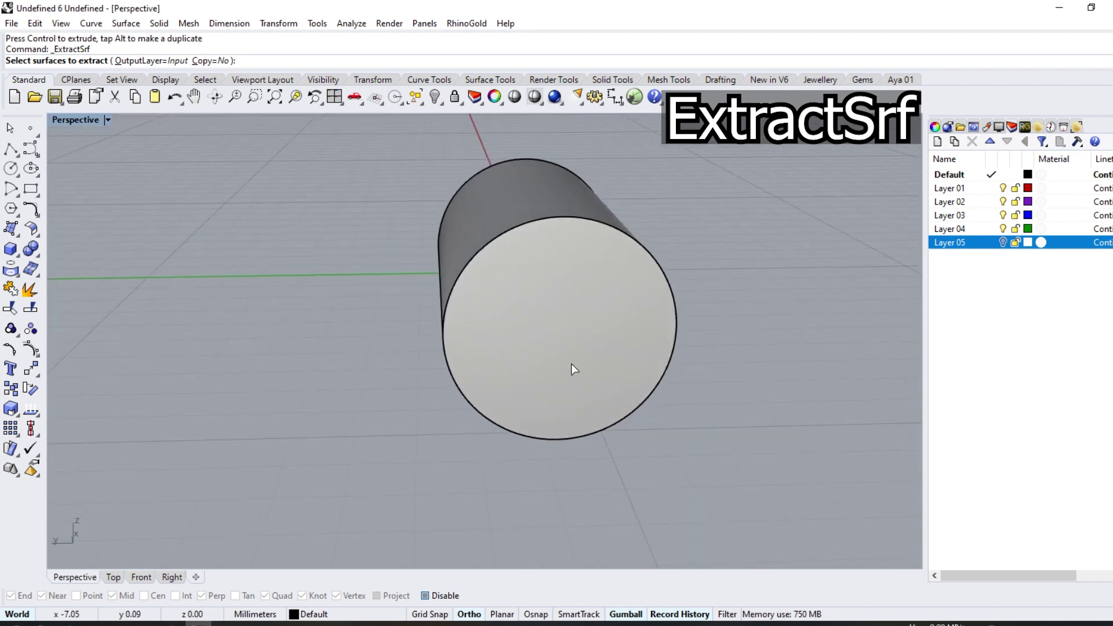
{"action": "left_click", "coordinate": [516, 317]}
{"action": "key", "text": "Return"}
{"action": "right_click_drag", "start_coordinate": [516, 317], "coordinate": [394, 283]}
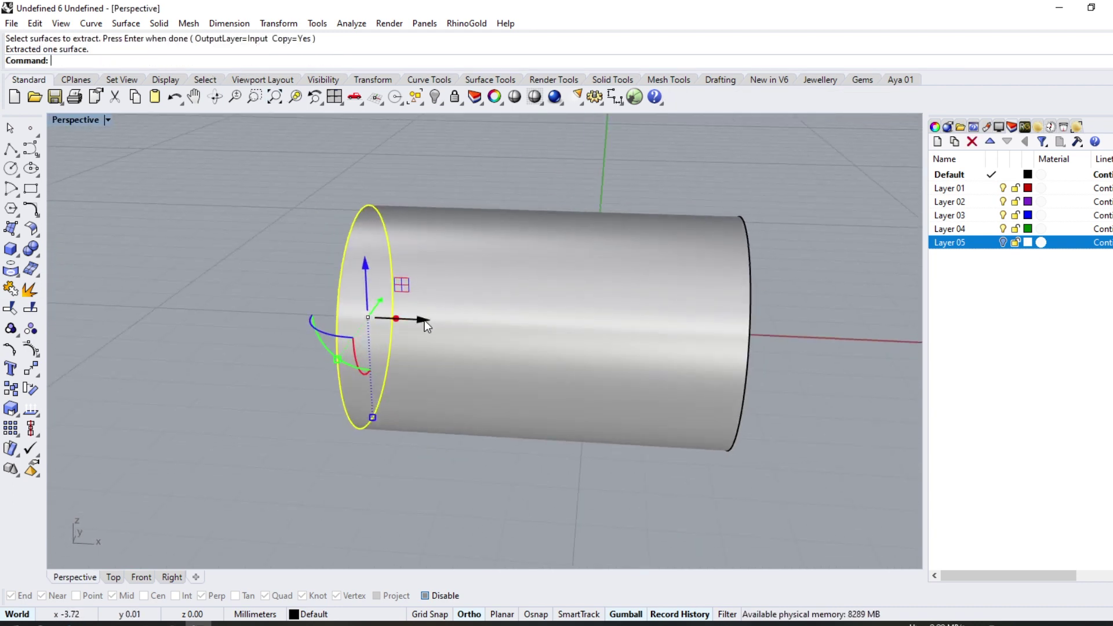
{"action": "left_click_drag", "start_coordinate": [424, 320], "coordinate": [464, 322]}
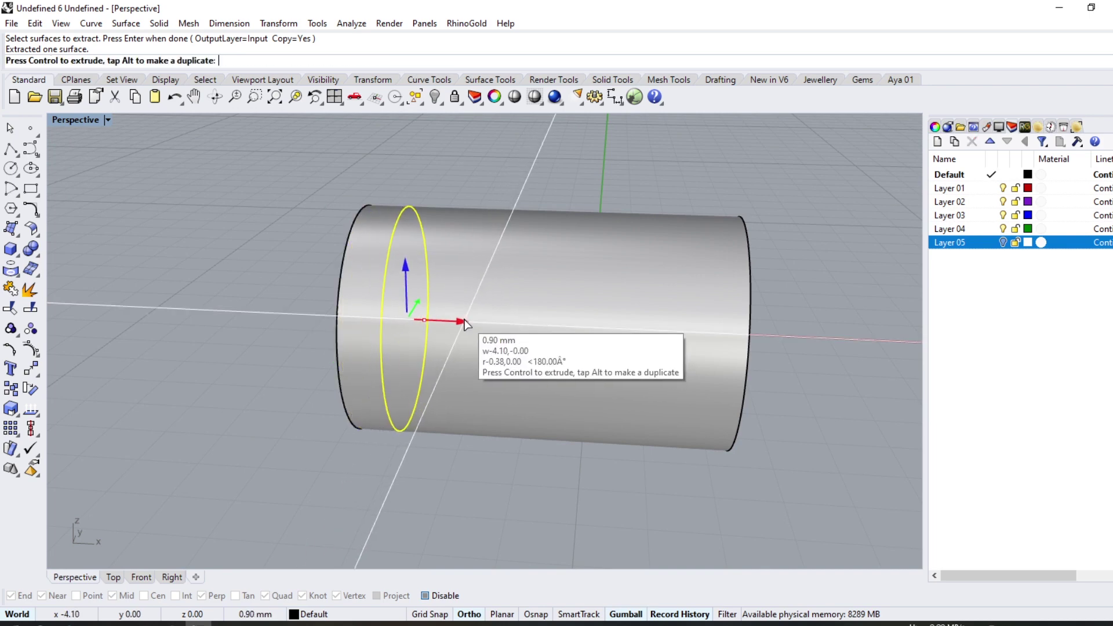
{"action": "type", "text": "1.2"}
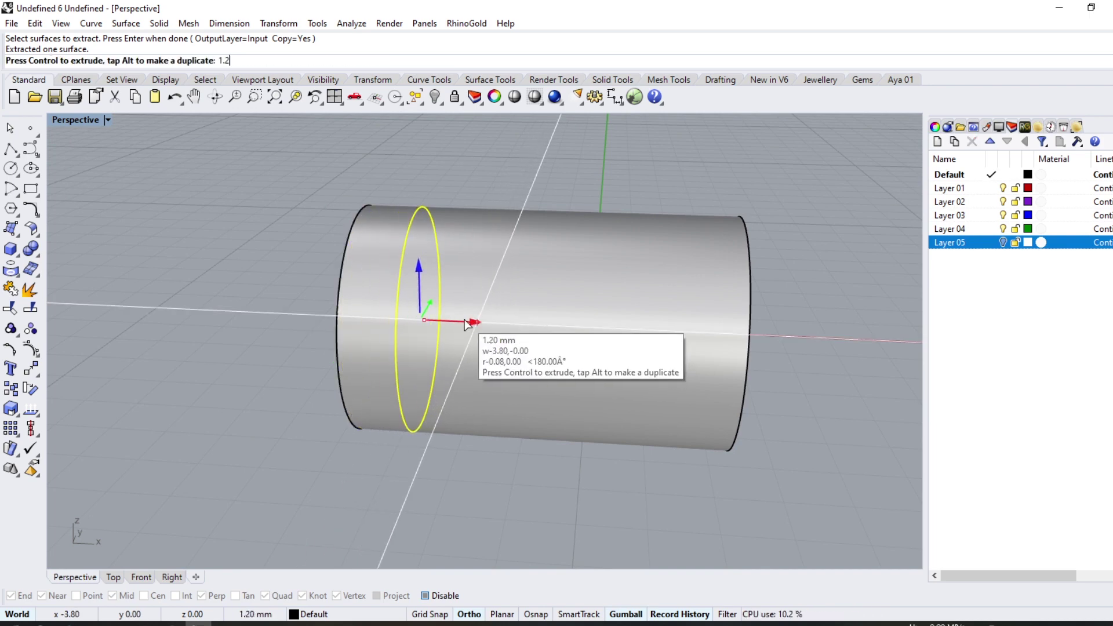
{"action": "key", "text": "Return"}
{"action": "mouse_move", "coordinate": [259, 349]}
{"action": "right_mouse_down"}
{"action": "mouse_move", "coordinate": [398, 313]}
{"action": "mouse_move", "coordinate": [478, 350]}
{"action": "right_mouse_up"}
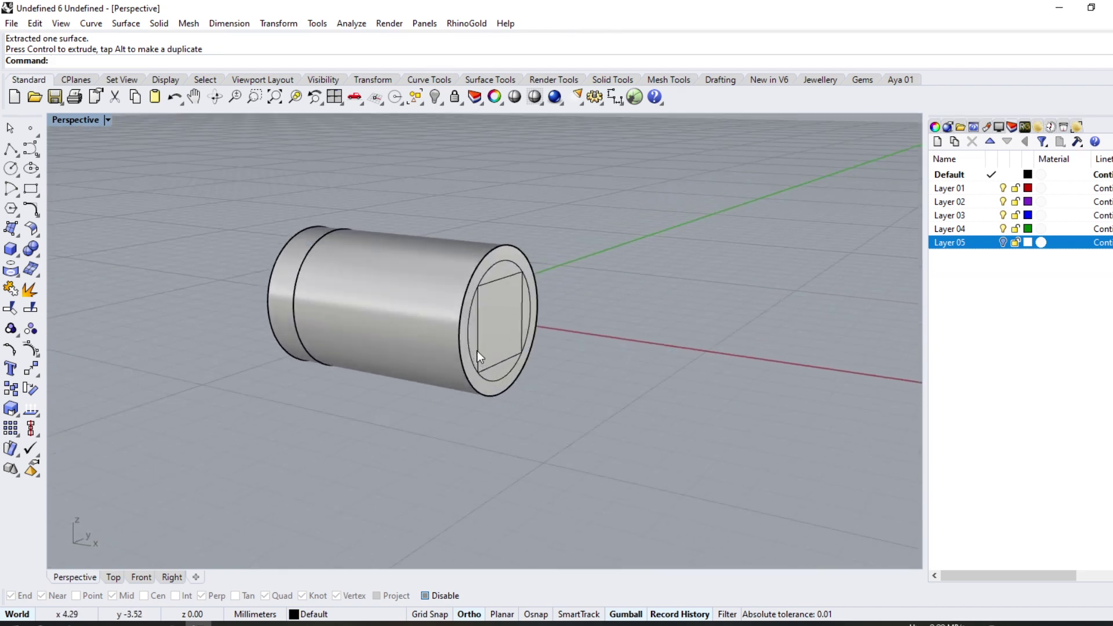
{"action": "left_click", "coordinate": [479, 315]}
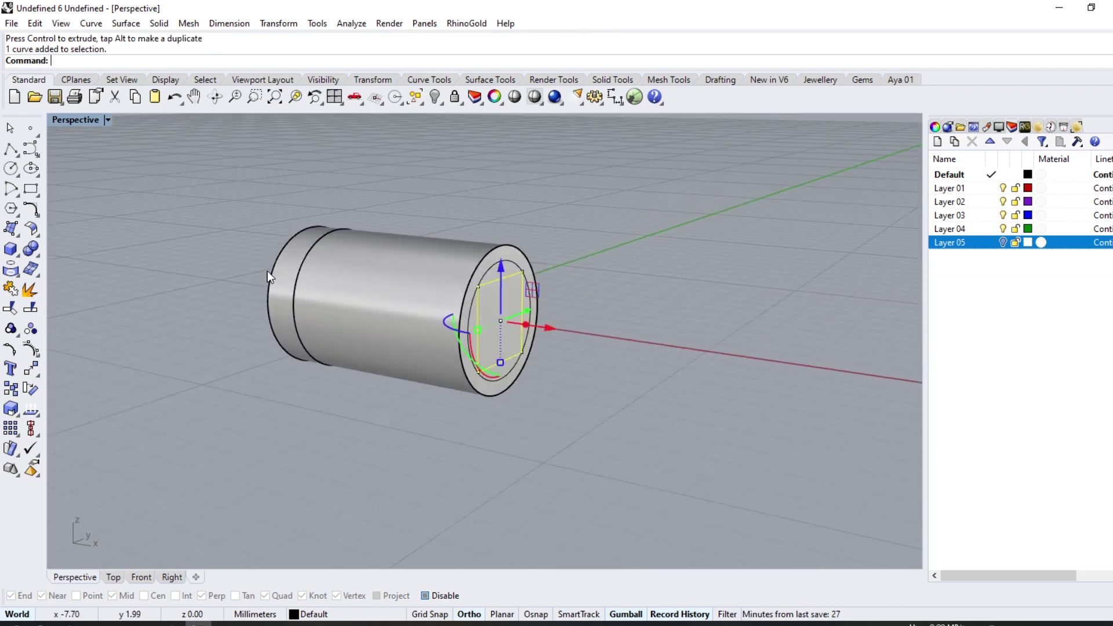
- WireCut a square pocket into the cylinder end along X with KeepAll=No
{"action": "left_click", "coordinate": [41, 264]}
{"action": "left_click", "coordinate": [73, 299]}
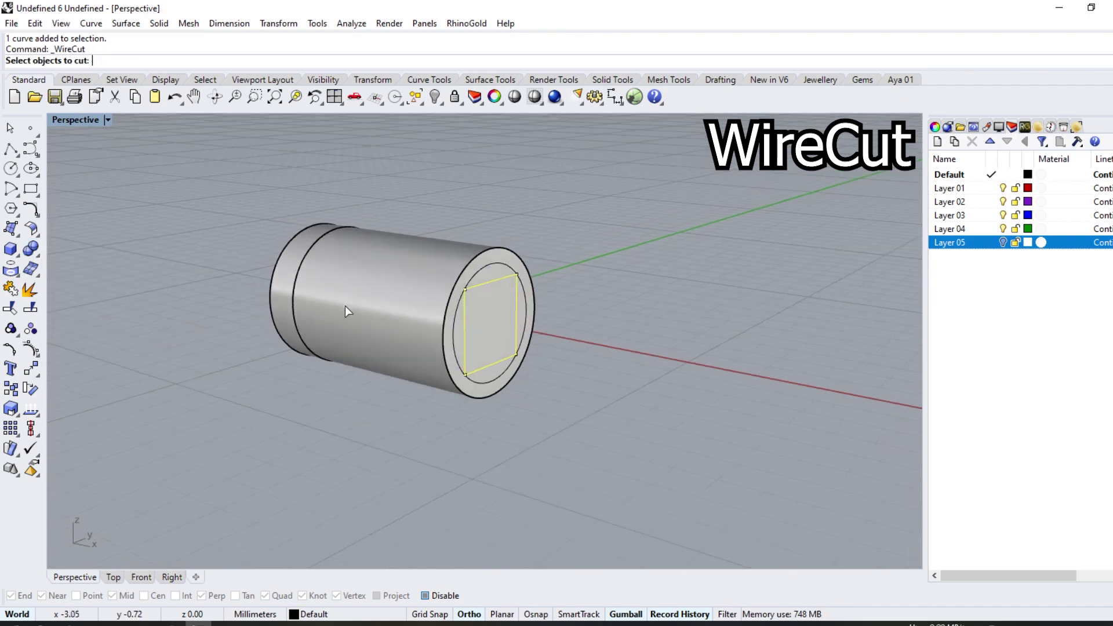
{"action": "left_click", "coordinate": [505, 323]}
{"action": "key", "text": "Return"}
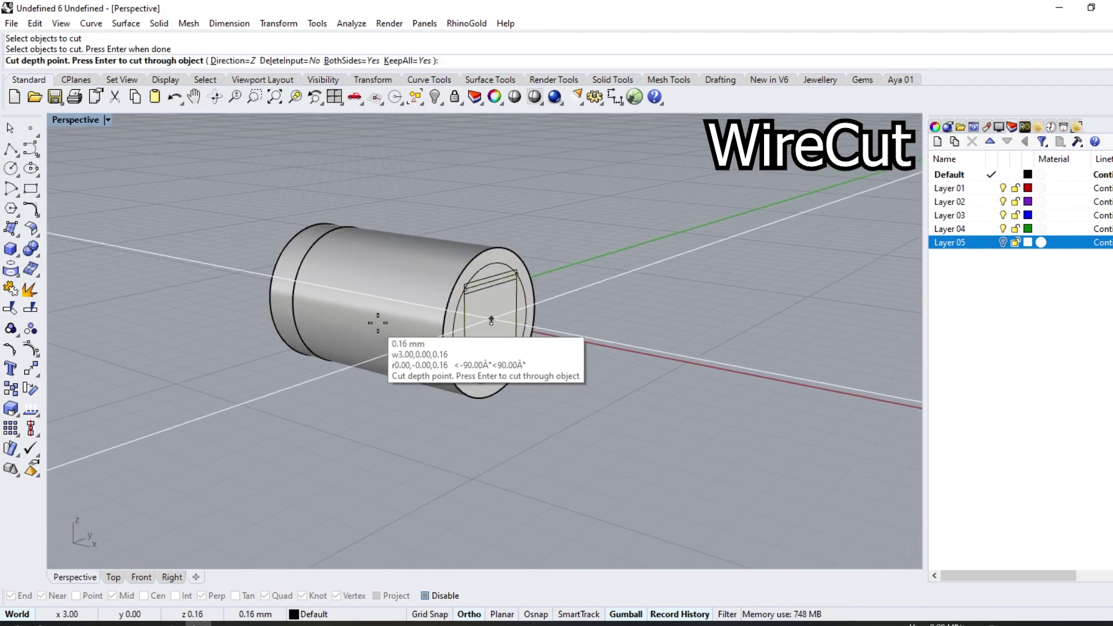
{"action": "left_click", "coordinate": [232, 60]}
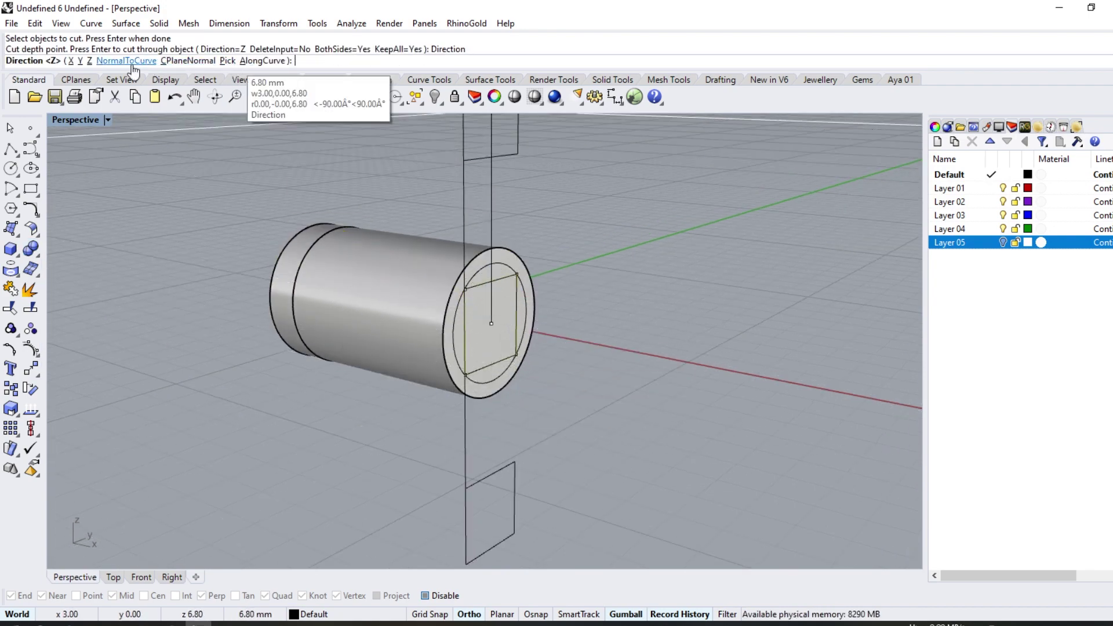
{"action": "left_click", "coordinate": [70, 60]}
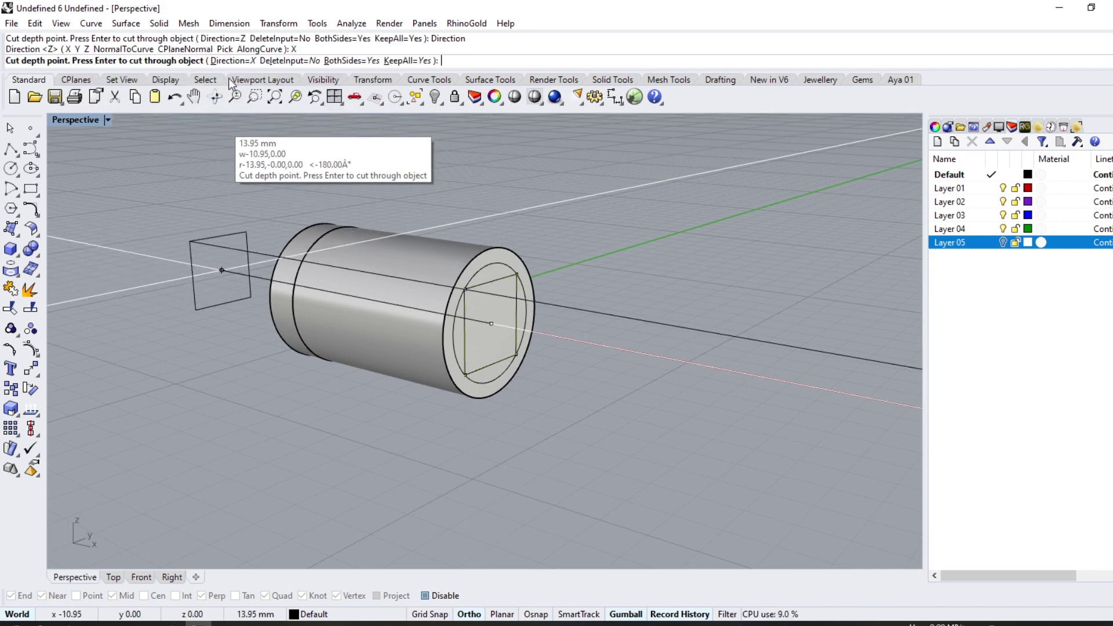
{"action": "left_click", "coordinate": [305, 61]}
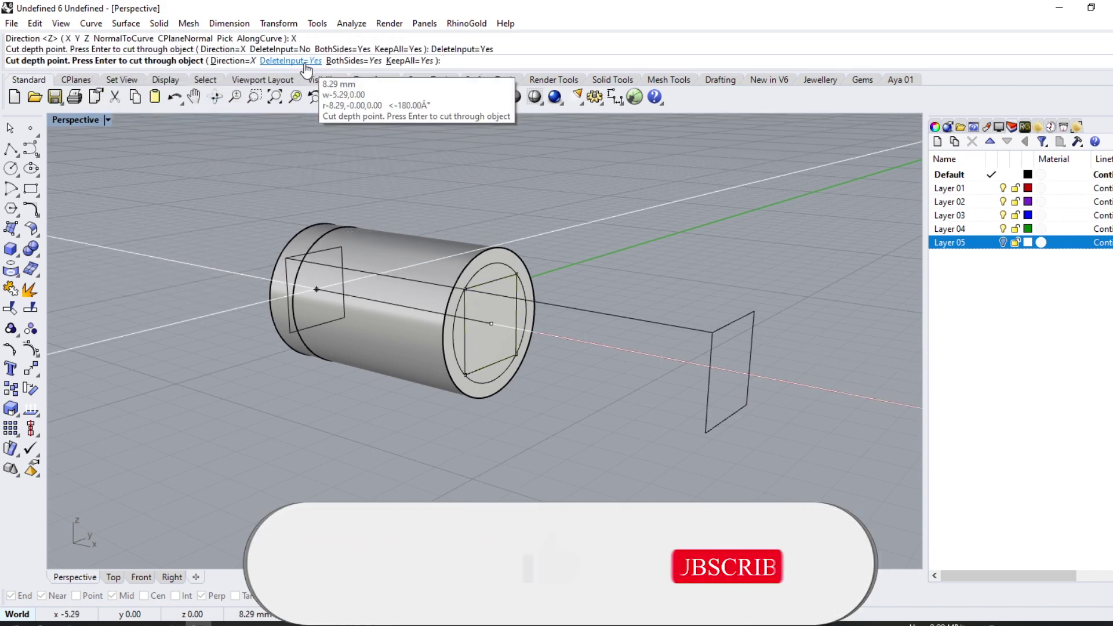
{"action": "left_click", "coordinate": [305, 61]}
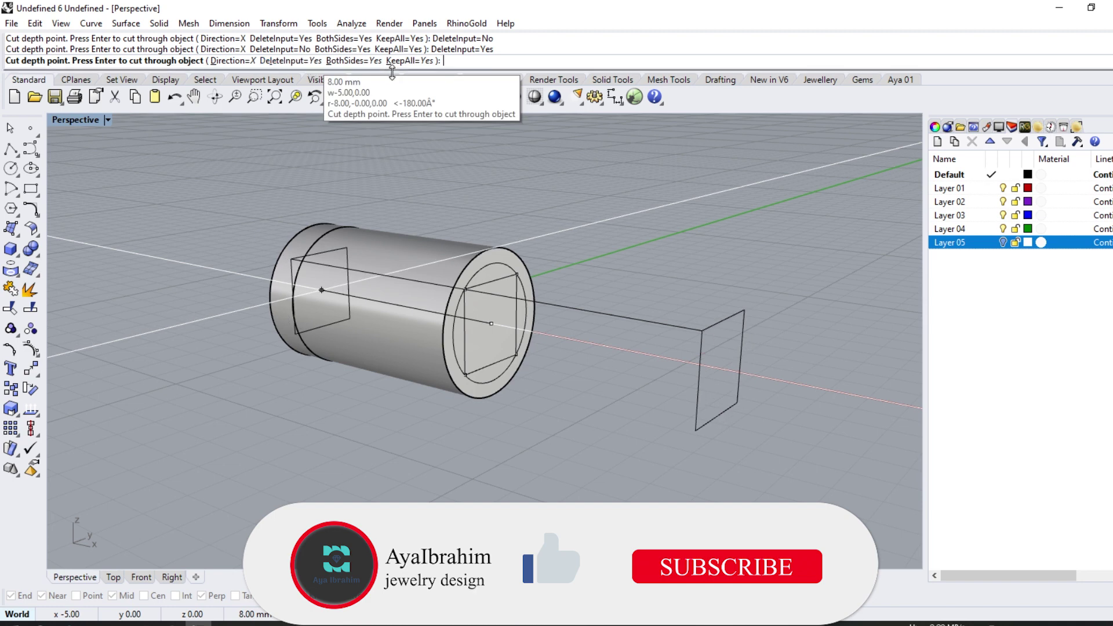
{"action": "left_click", "coordinate": [406, 61]}
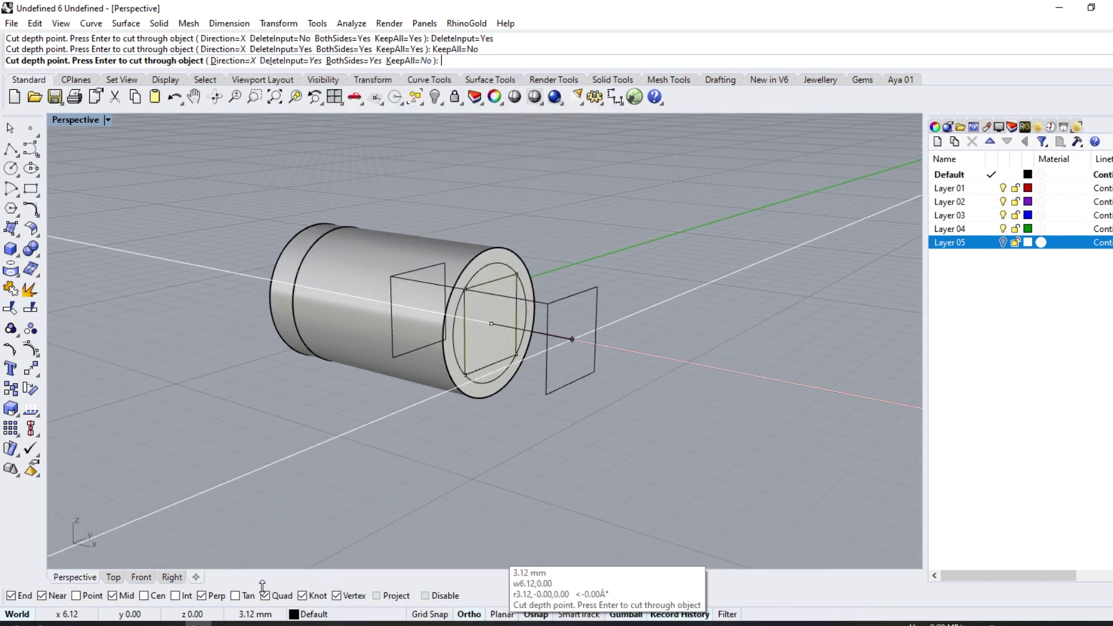
{"action": "left_click", "coordinate": [339, 243]}
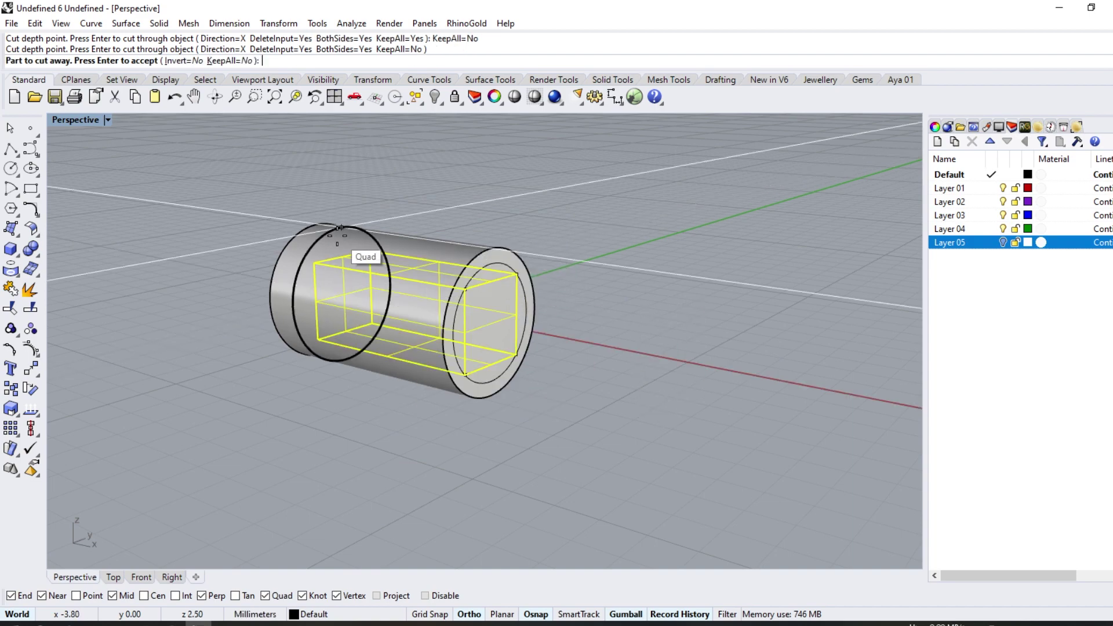
{"action": "key", "text": "Return"}
{"action": "mouse_move", "coordinate": [647, 276]}
{"action": "right_mouse_down"}
{"action": "mouse_move", "coordinate": [530, 231]}
{"action": "mouse_move", "coordinate": [519, 261]}
{"action": "mouse_move", "coordinate": [588, 226]}
{"action": "mouse_move", "coordinate": [510, 216]}
{"action": "mouse_move", "coordinate": [522, 256]}
{"action": "mouse_move", "coordinate": [440, 298]}
{"action": "mouse_move", "coordinate": [453, 253]}
{"action": "mouse_move", "coordinate": [526, 251]}
{"action": "mouse_move", "coordinate": [417, 323]}
{"action": "right_mouse_up"}
{"action": "scroll", "coordinate": [436, 298], "scroll_direction": "up", "scroll_amount": 2}
- Select the loose end disc surface, shift it 0.7 along the axis, then drag it beside the cylinder
{"action": "left_click", "coordinate": [423, 298]}
{"action": "left_click", "coordinate": [458, 331]}
{"action": "mouse_move", "coordinate": [416, 322]}
{"action": "left_mouse_down"}
{"action": "mouse_move", "coordinate": [406, 325]}
{"action": "mouse_move", "coordinate": [416, 363]}
{"action": "left_mouse_up"}
{"action": "type", "text": ".7"}
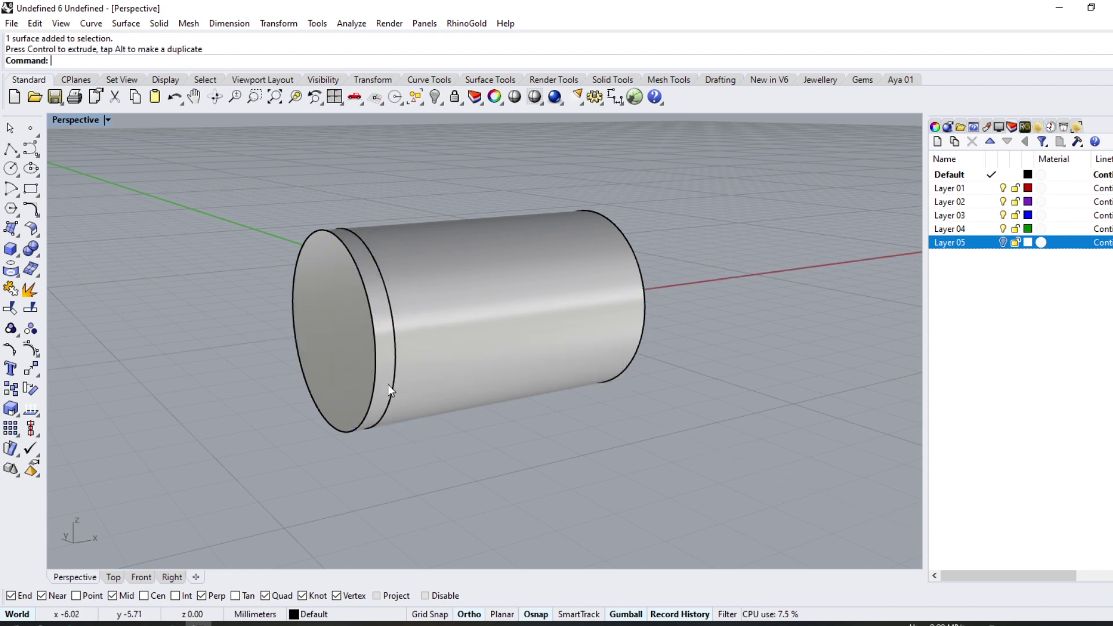
{"action": "right_click_drag", "start_coordinate": [388, 385], "coordinate": [406, 302]}
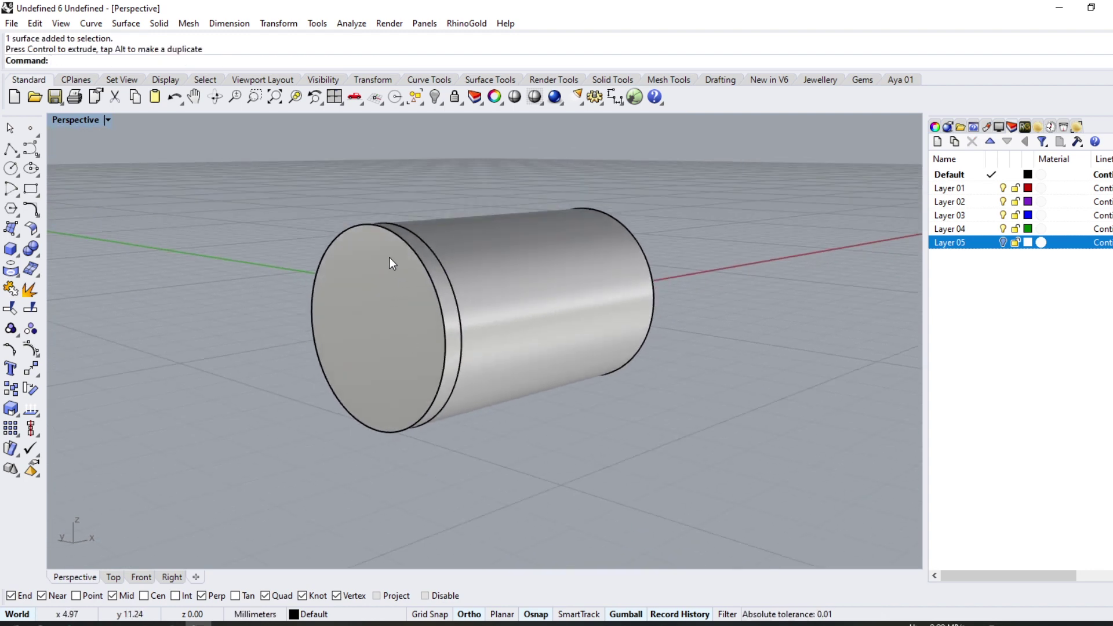
{"action": "right_click_drag", "start_coordinate": [439, 267], "coordinate": [442, 336]}
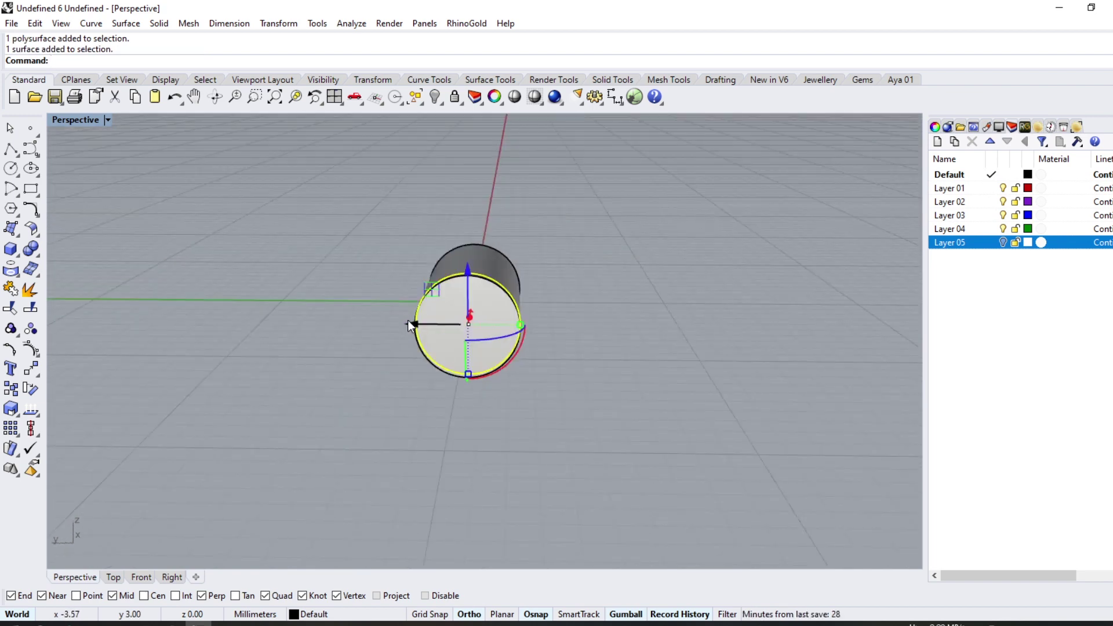
{"action": "left_click_drag", "start_coordinate": [408, 324], "coordinate": [500, 327]}
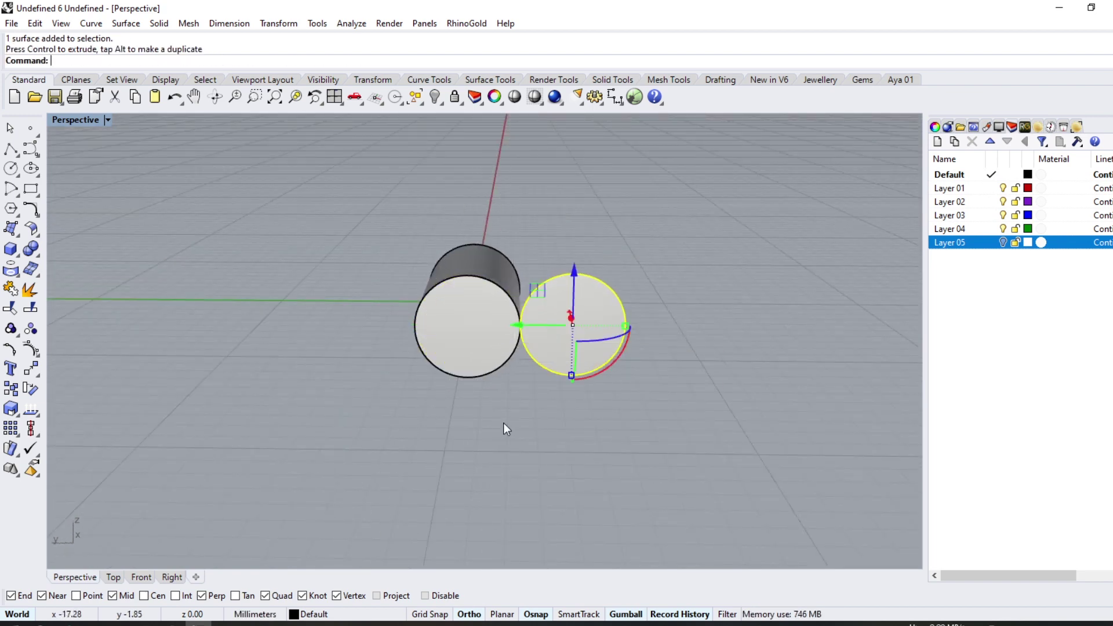
- Offset the disc's edge curve 0.5 mm inward on its surface
{"action": "left_click", "coordinate": [36, 216]}
{"action": "left_click", "coordinate": [89, 238]}
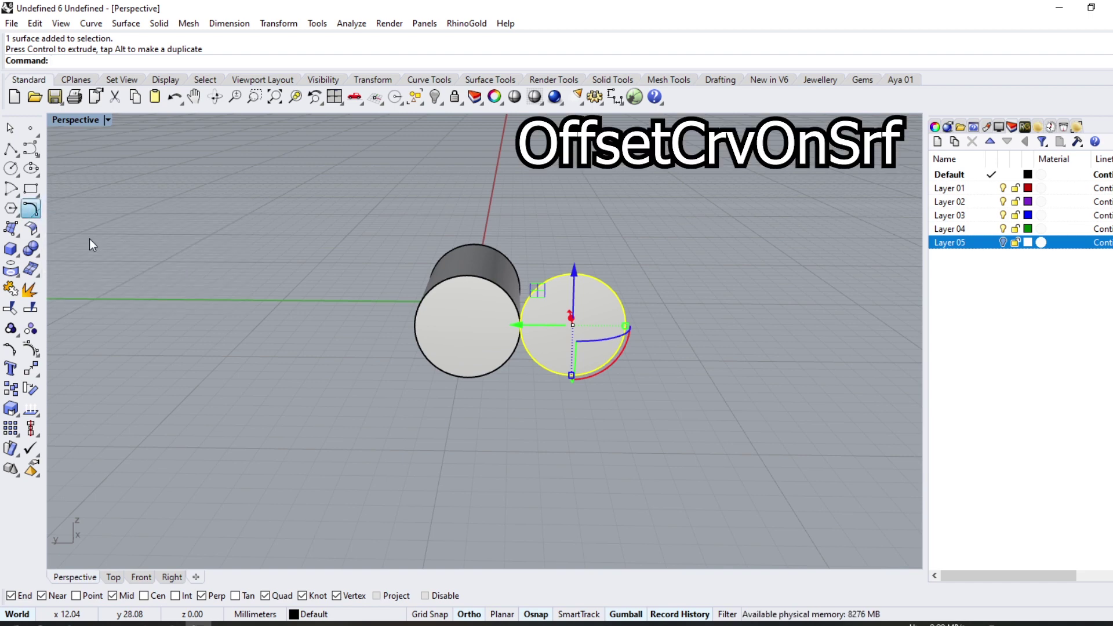
{"action": "left_click", "coordinate": [539, 283]}
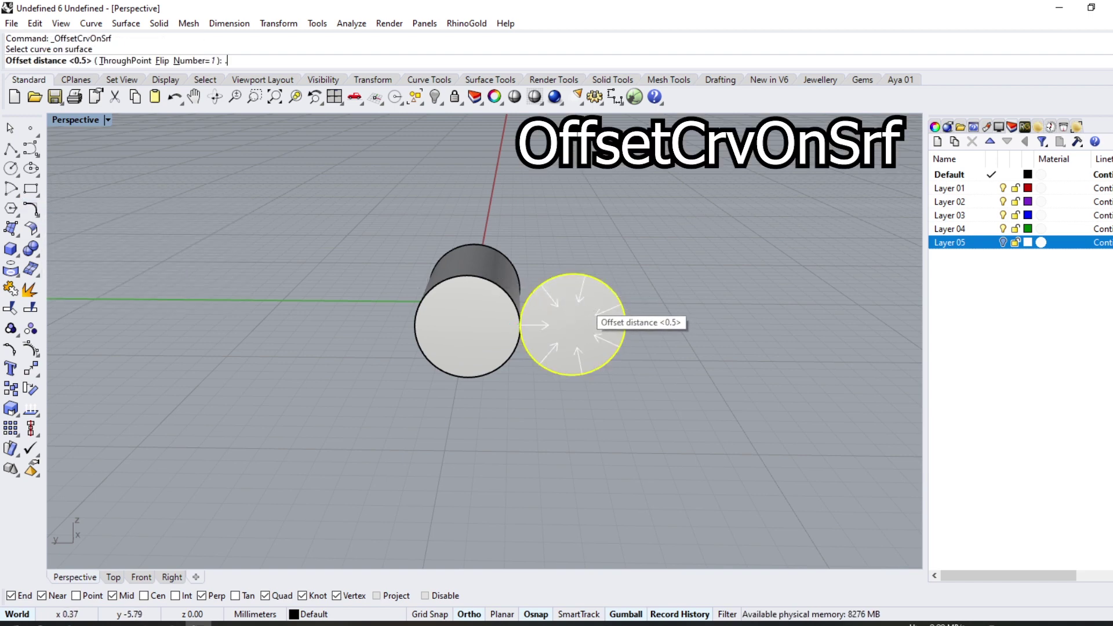
{"action": "type", "text": ".5"}
{"action": "key", "text": "Return"}
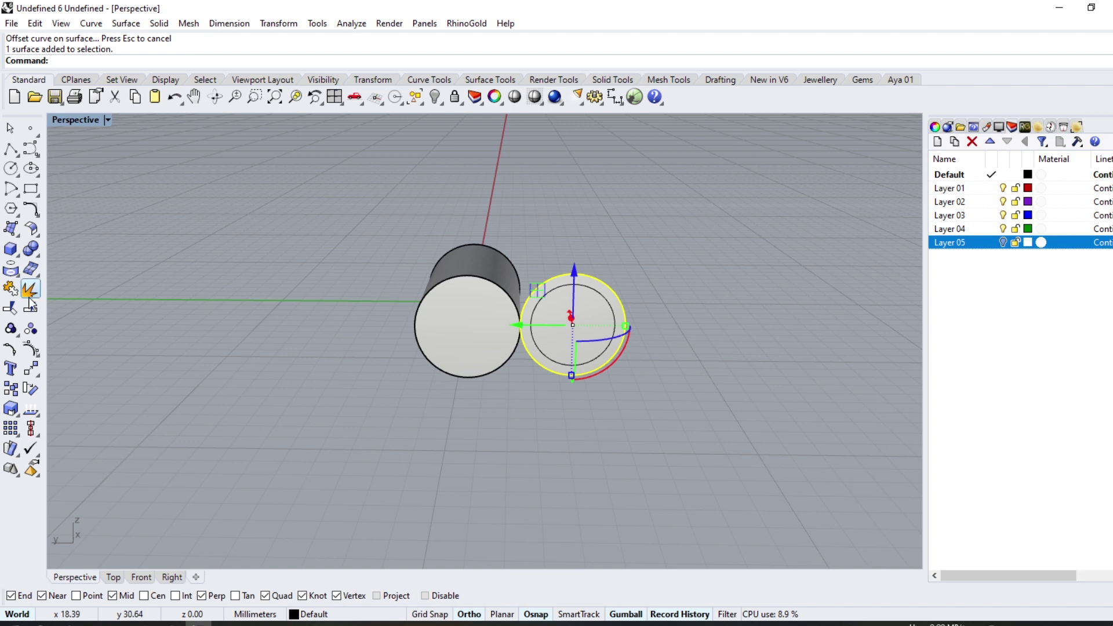
- Split the disc with the inner circle and select the inner disc
{"action": "left_click", "coordinate": [30, 306]}
{"action": "scroll", "coordinate": [572, 283], "scroll_direction": "up", "scroll_amount": 3}
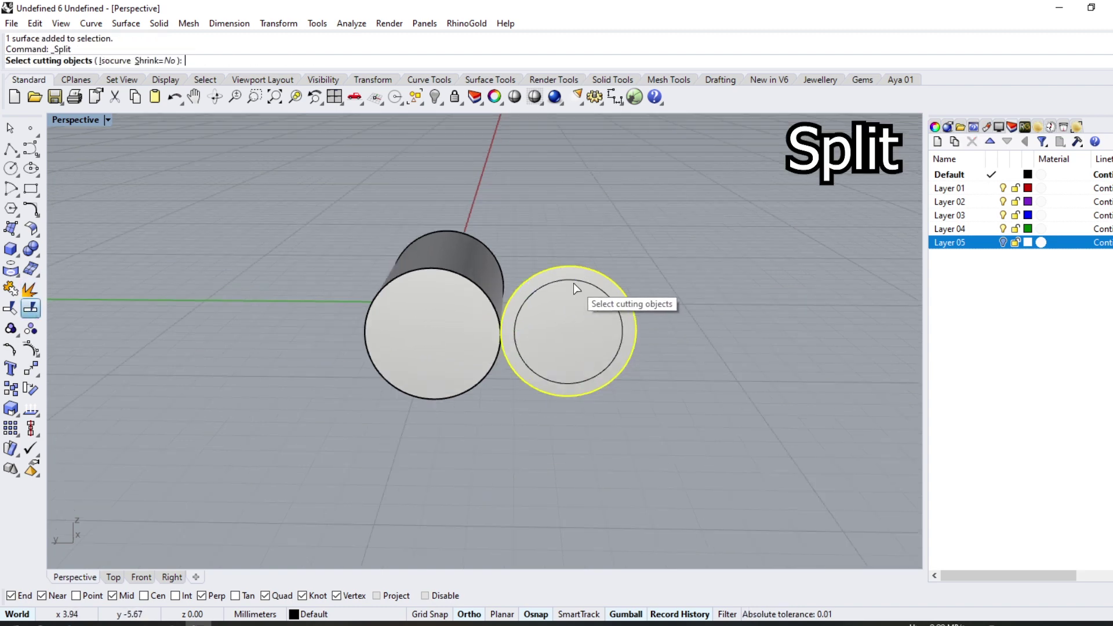
{"action": "left_click", "coordinate": [573, 282]}
{"action": "key", "text": "Return"}
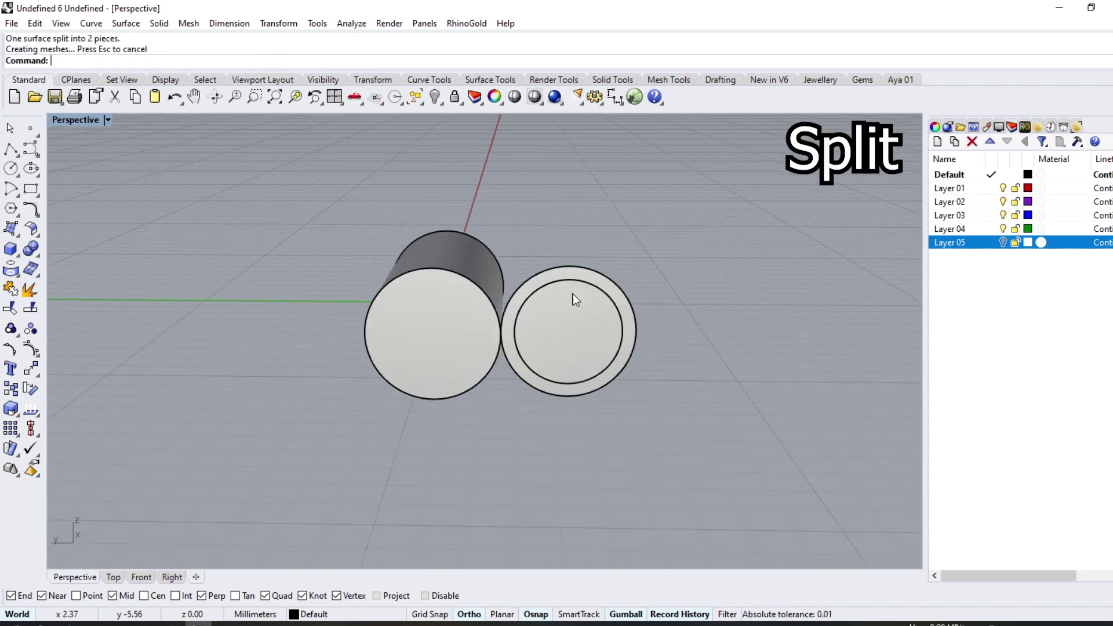
{"action": "left_click", "coordinate": [575, 315]}
{"action": "right_click_drag", "start_coordinate": [575, 315], "coordinate": [3, 338]}
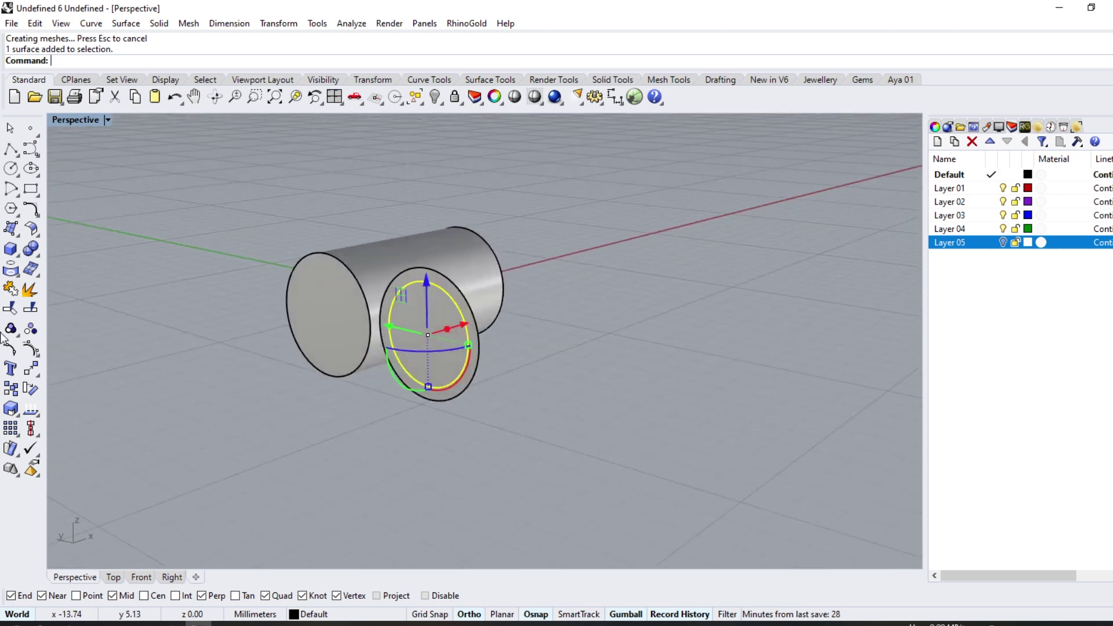
- Extrude the inner disc one-sided into a solid plug and slide it left into the cylinder
{"action": "left_click", "coordinate": [16, 262]}
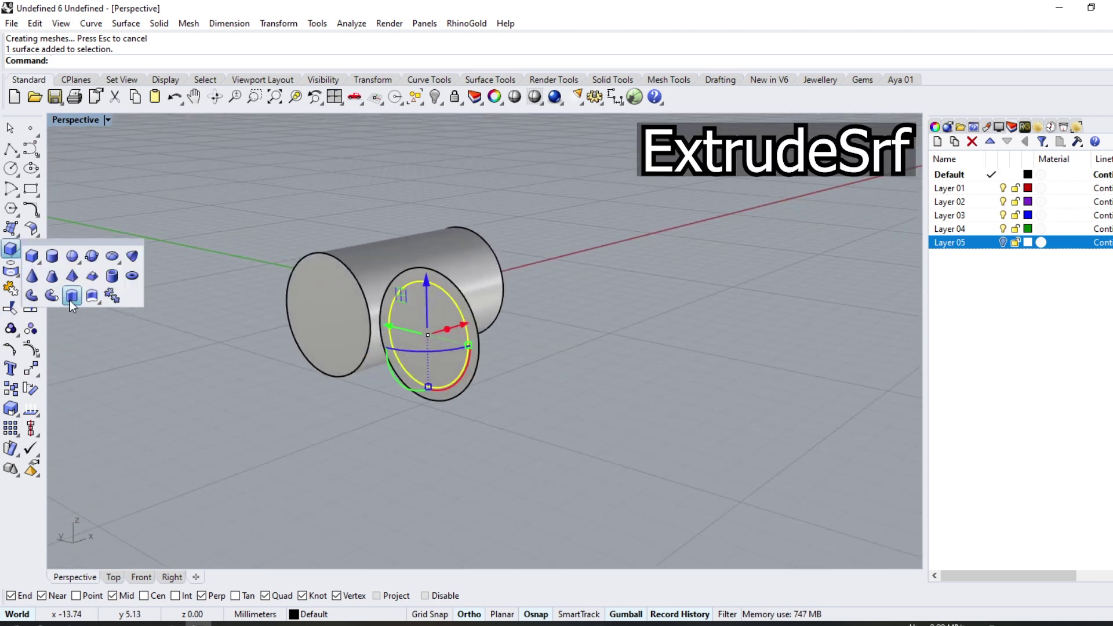
{"action": "left_click", "coordinate": [70, 300]}
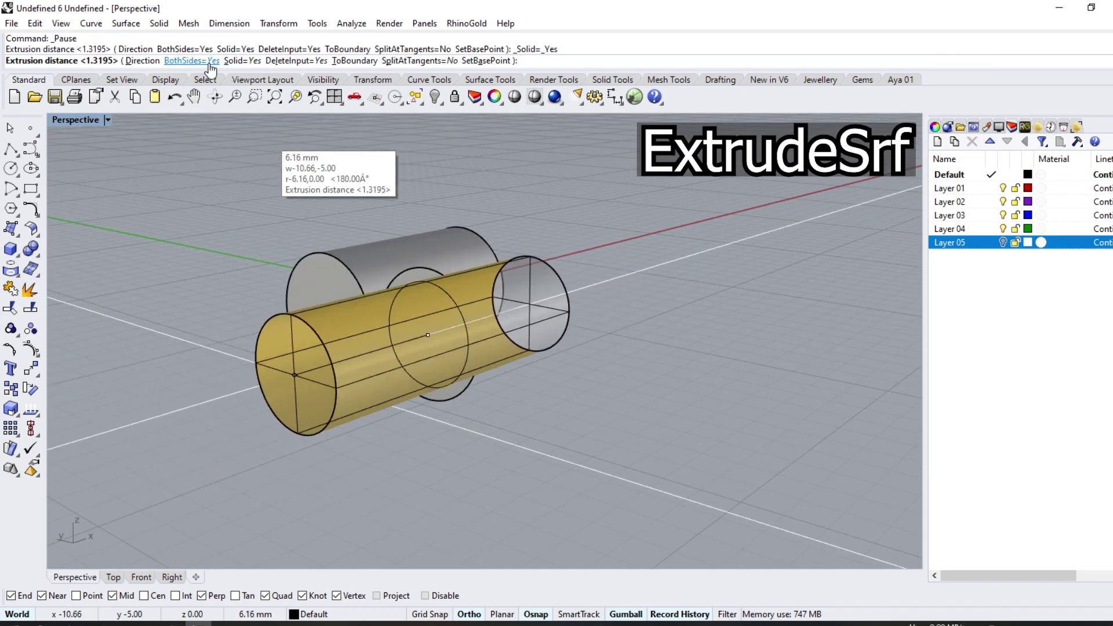
{"action": "left_click", "coordinate": [193, 60]}
{"action": "left_click", "coordinate": [281, 350]}
{"action": "right_click_drag", "start_coordinate": [280, 351], "coordinate": [532, 337]}
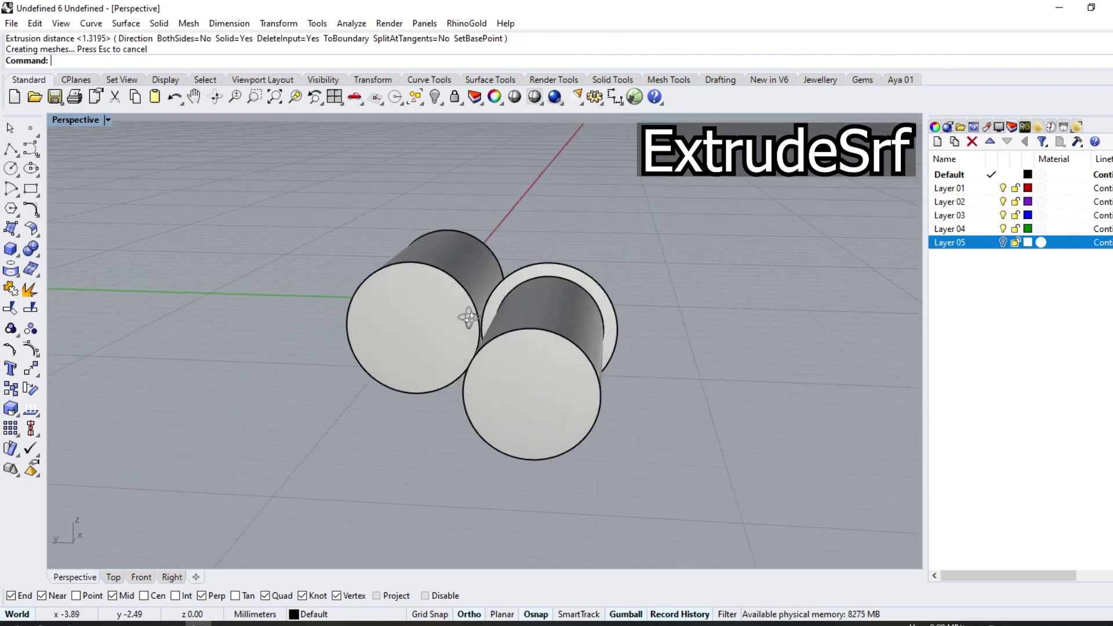
{"action": "left_click", "coordinate": [532, 343]}
{"action": "left_click_drag", "start_coordinate": [514, 359], "coordinate": [350, 351]}
{"action": "left_click", "coordinate": [593, 390]}
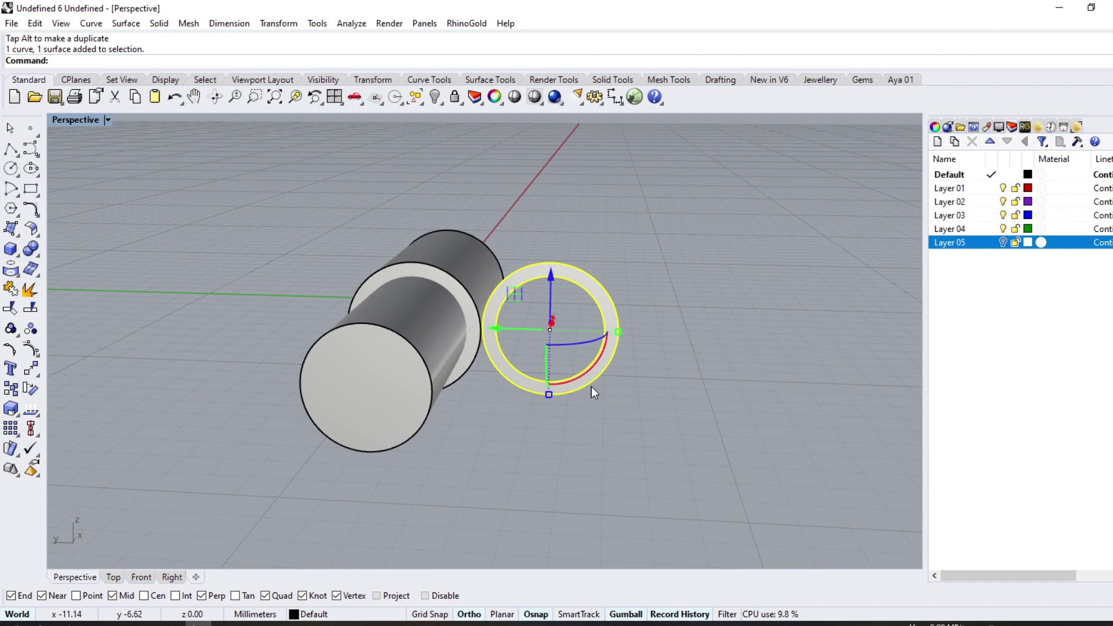
- Delete the leftover ring and Boolean-difference the inner shapes from the cylinder
{"action": "key", "text": "Delete"}
{"action": "right_click_drag", "start_coordinate": [592, 387], "coordinate": [405, 325]}
{"action": "left_click", "coordinate": [394, 301]}
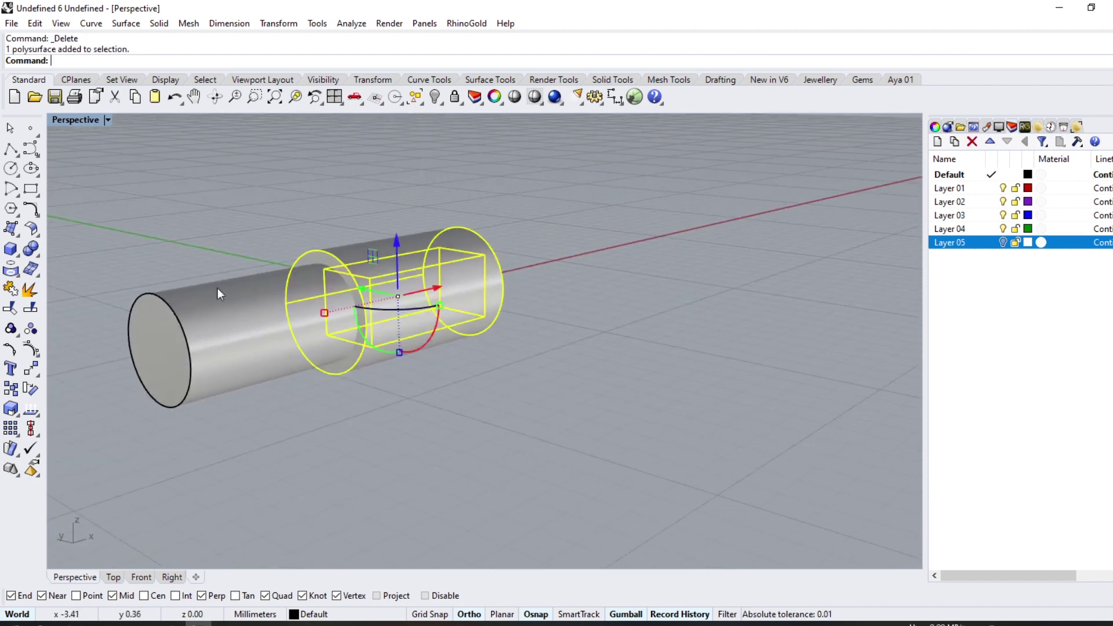
{"action": "left_click", "coordinate": [37, 261]}
{"action": "left_click", "coordinate": [253, 298]}
{"action": "key", "text": "Return"}
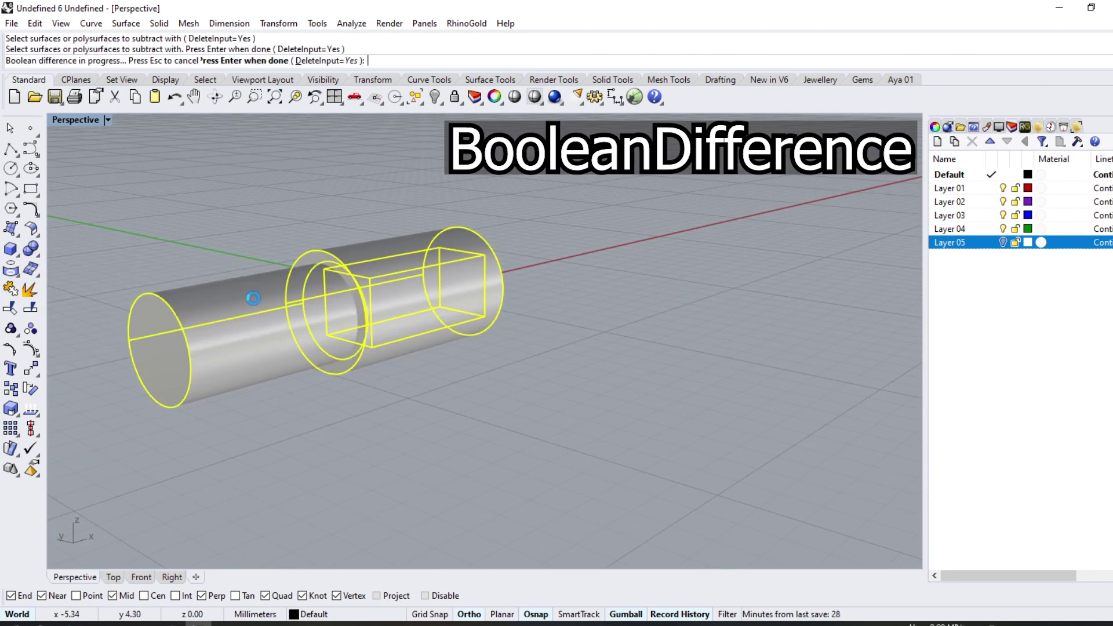
- Orbit around the hollow tube to inspect its square-opening end
{"action": "right_click_drag", "start_coordinate": [256, 279], "coordinate": [580, 325]}
{"action": "scroll", "coordinate": [571, 290], "scroll_direction": "up", "scroll_amount": 3}
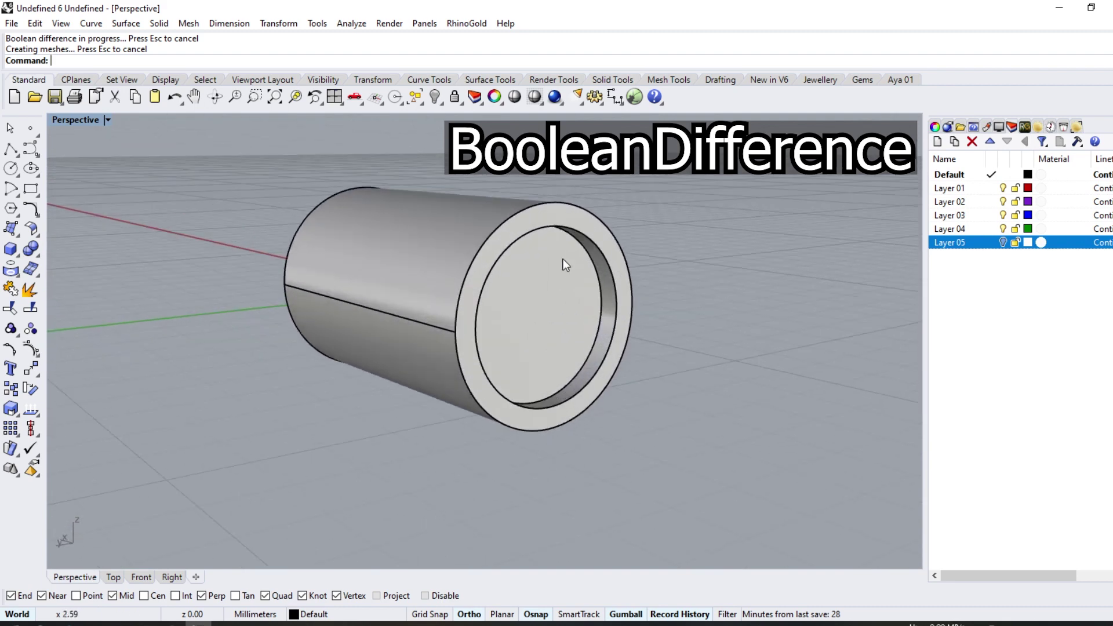
{"action": "mouse_move", "coordinate": [705, 254]}
{"action": "right_mouse_down"}
{"action": "mouse_move", "coordinate": [497, 248]}
{"action": "mouse_move", "coordinate": [499, 236]}
{"action": "mouse_move", "coordinate": [290, 264]}
{"action": "mouse_move", "coordinate": [172, 223]}
{"action": "mouse_move", "coordinate": [253, 246]}
{"action": "mouse_move", "coordinate": [542, 248]}
{"action": "mouse_move", "coordinate": [283, 278]}
{"action": "right_mouse_up"}
{"action": "mouse_move", "coordinate": [384, 427]}
{"action": "right_mouse_down"}
{"action": "mouse_move", "coordinate": [342, 346]}
{"action": "mouse_move", "coordinate": [576, 308]}
{"action": "mouse_move", "coordinate": [571, 334]}
{"action": "mouse_move", "coordinate": [443, 322]}
{"action": "mouse_move", "coordinate": [404, 350]}
{"action": "right_mouse_up"}
{"action": "scroll", "coordinate": [476, 281], "scroll_direction": "up", "scroll_amount": 3}
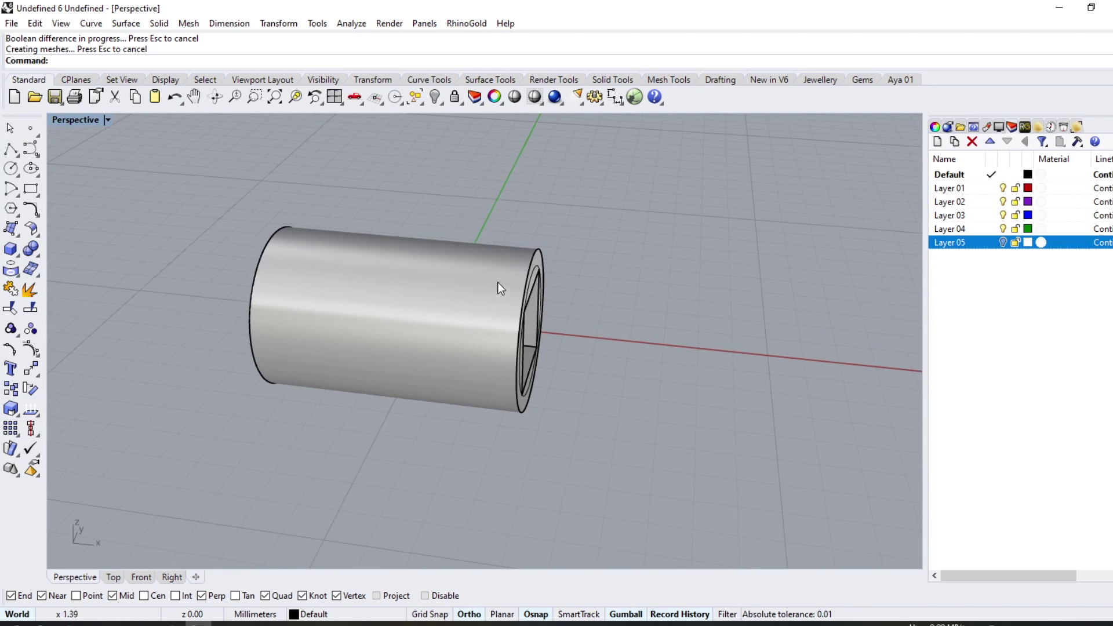
- In Top view, extract the V-direction isocurve along the tube's centre line
{"action": "left_click", "coordinate": [113, 578]}
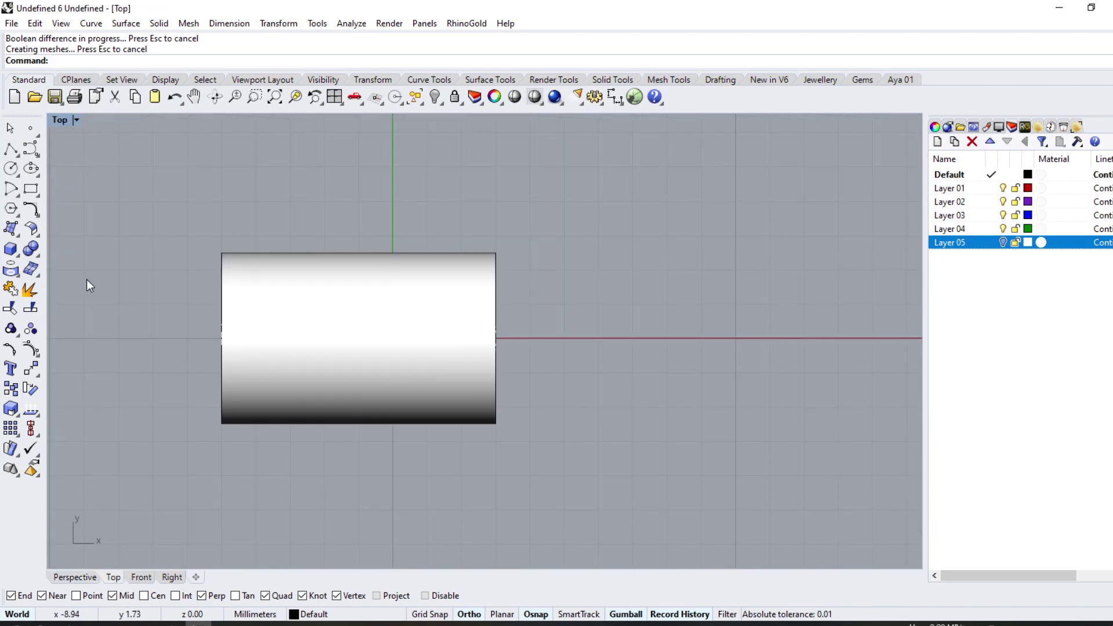
{"action": "left_click", "coordinate": [14, 271]}
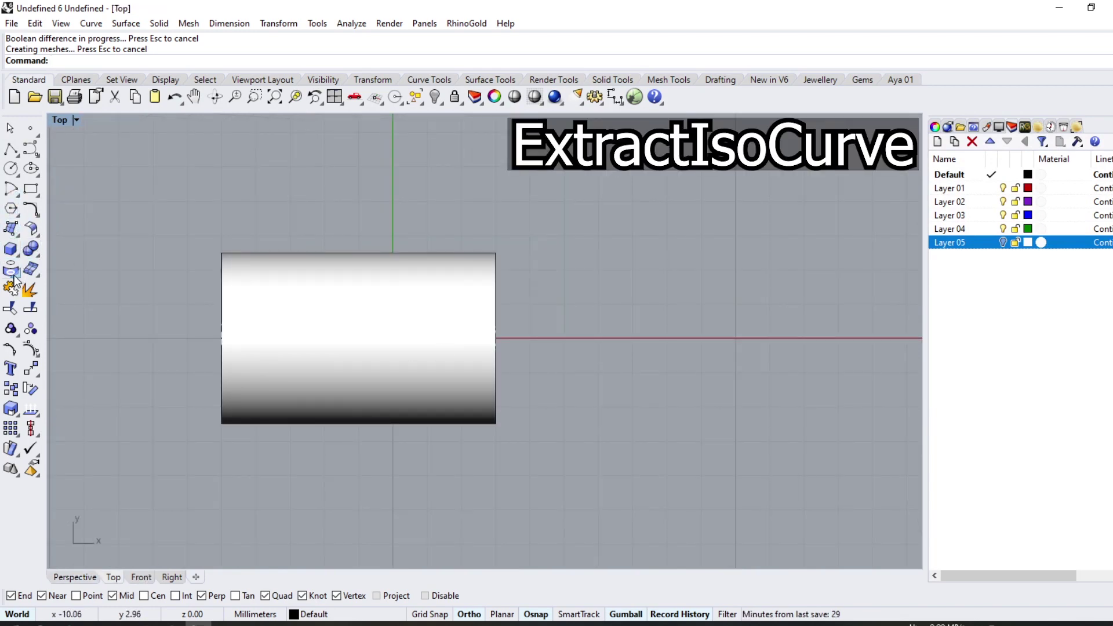
{"action": "left_click", "coordinate": [128, 279]}
{"action": "left_click", "coordinate": [380, 329]}
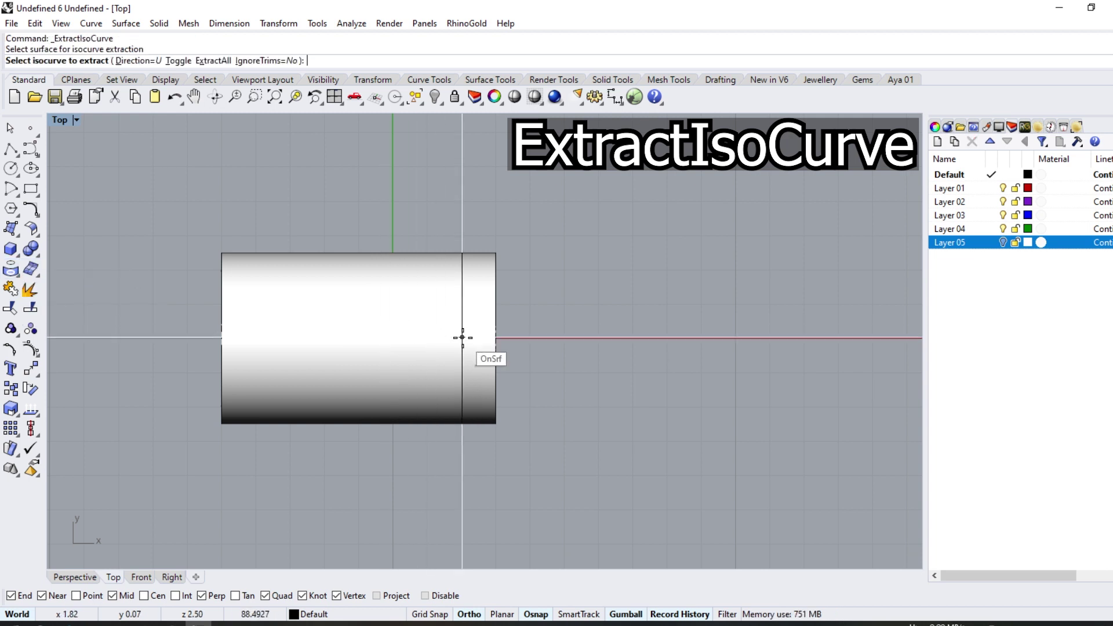
{"action": "left_click", "coordinate": [179, 62]}
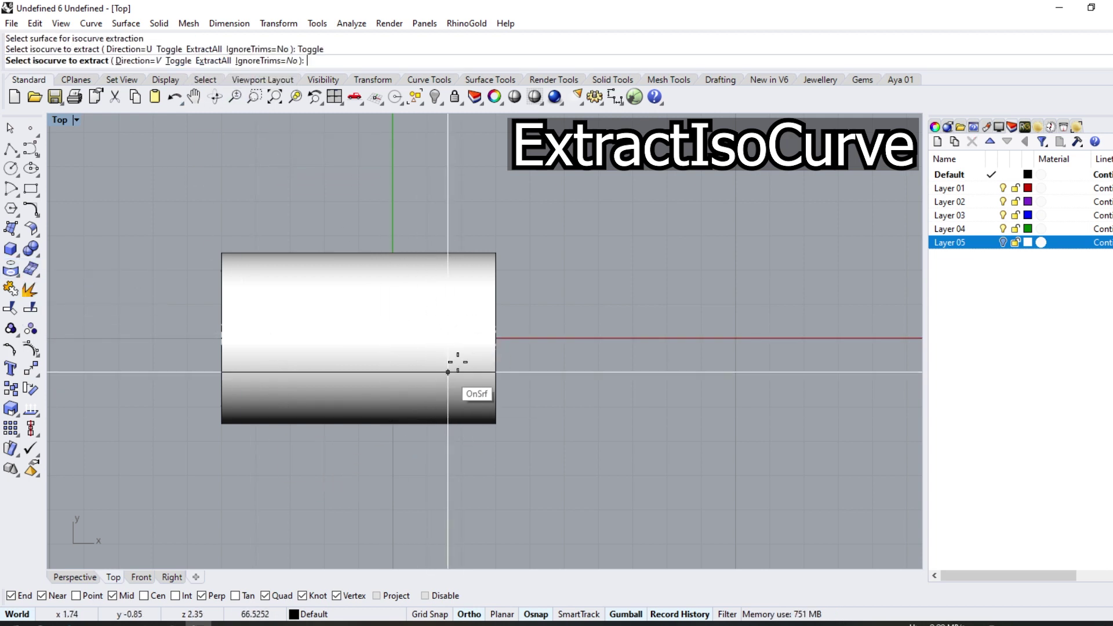
{"action": "left_click", "coordinate": [496, 338]}
{"action": "key", "text": "Return"}
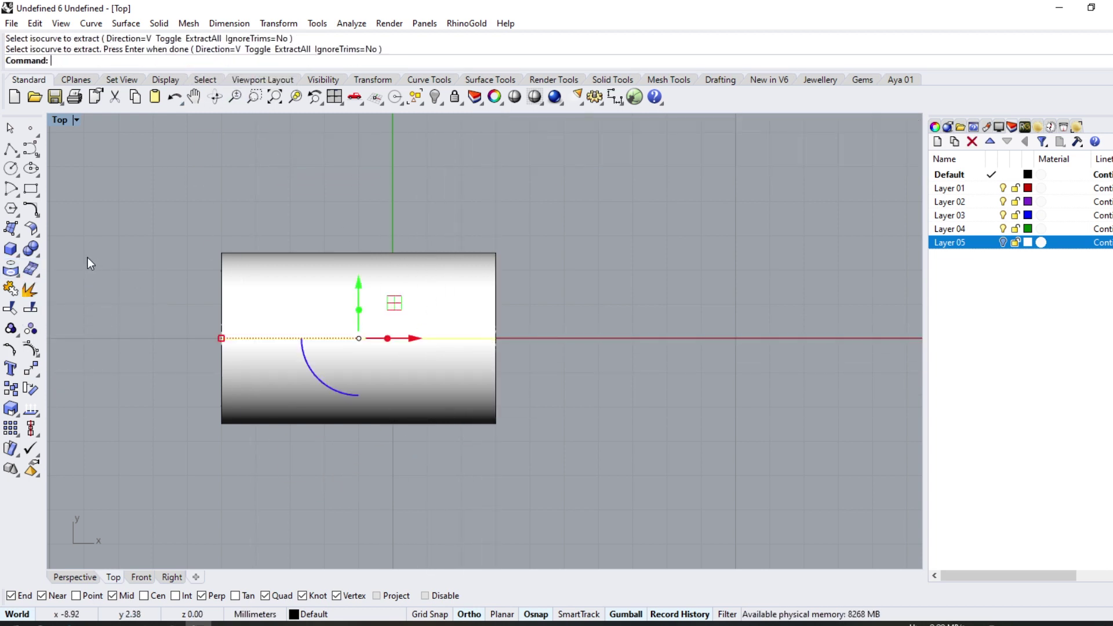
- Set the Top viewport's display mode to STLRepair
{"action": "left_click", "coordinate": [78, 122]}
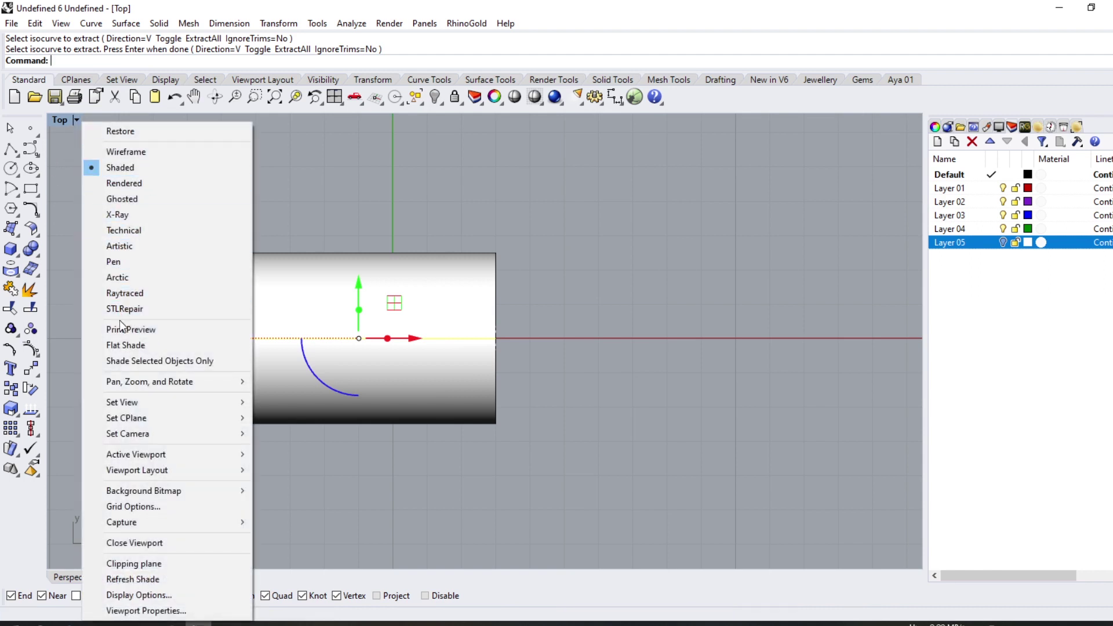
{"action": "left_click", "coordinate": [121, 308]}
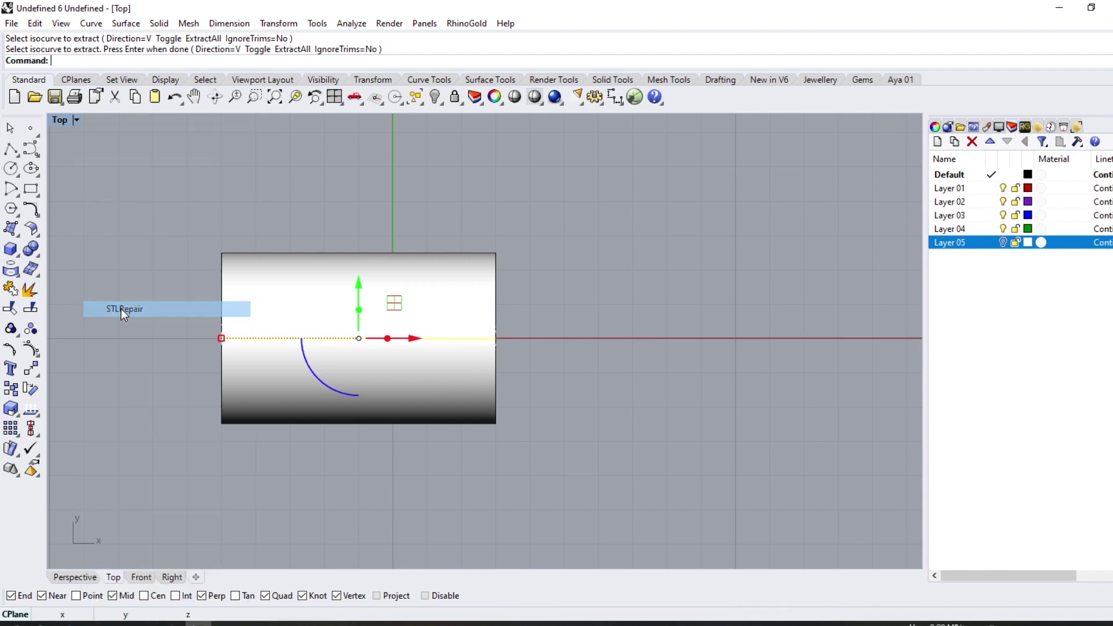
{"action": "left_click", "coordinate": [35, 218]}
- Offset the centre curve on the tube surface 0.5 to each side, deleting the extra curve
{"action": "left_click", "coordinate": [93, 238]}
{"action": "left_click", "coordinate": [361, 323]}
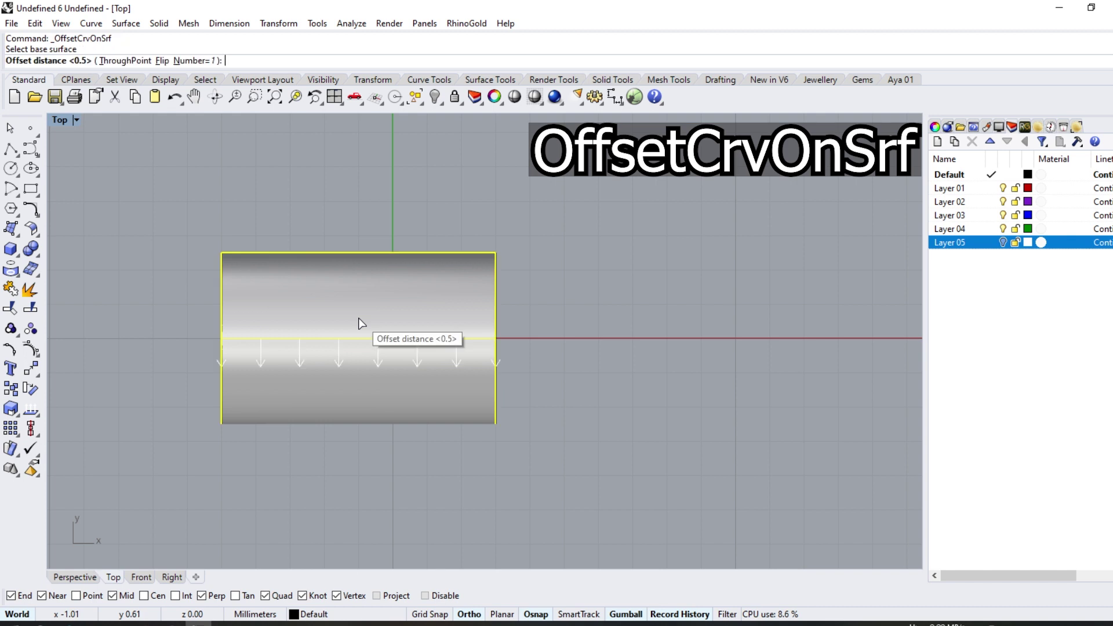
{"action": "type", "text": ".5"}
{"action": "key", "text": "Return"}
{"action": "key", "text": "Return"}
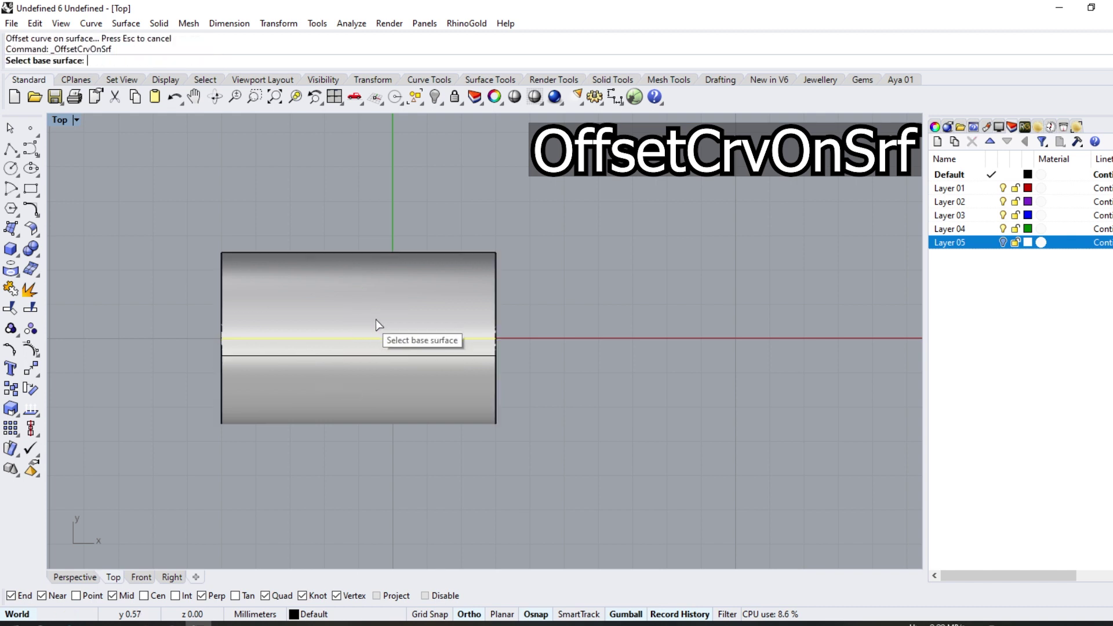
{"action": "left_click", "coordinate": [376, 319]}
{"action": "key", "text": "Return"}
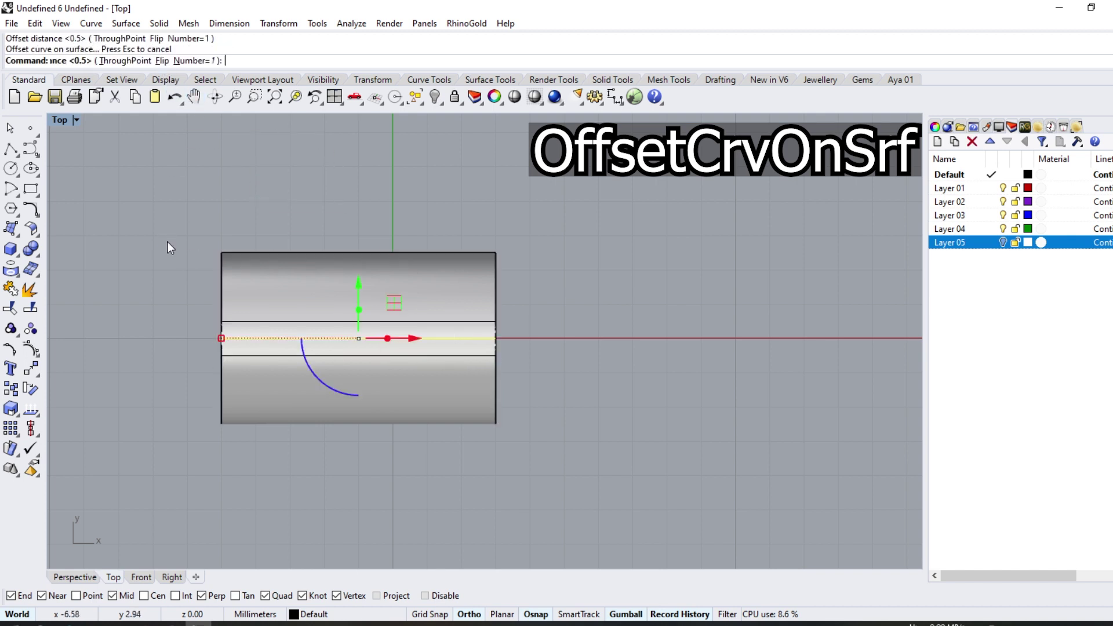
{"action": "scroll", "coordinate": [456, 340], "scroll_direction": "up", "scroll_amount": 2}
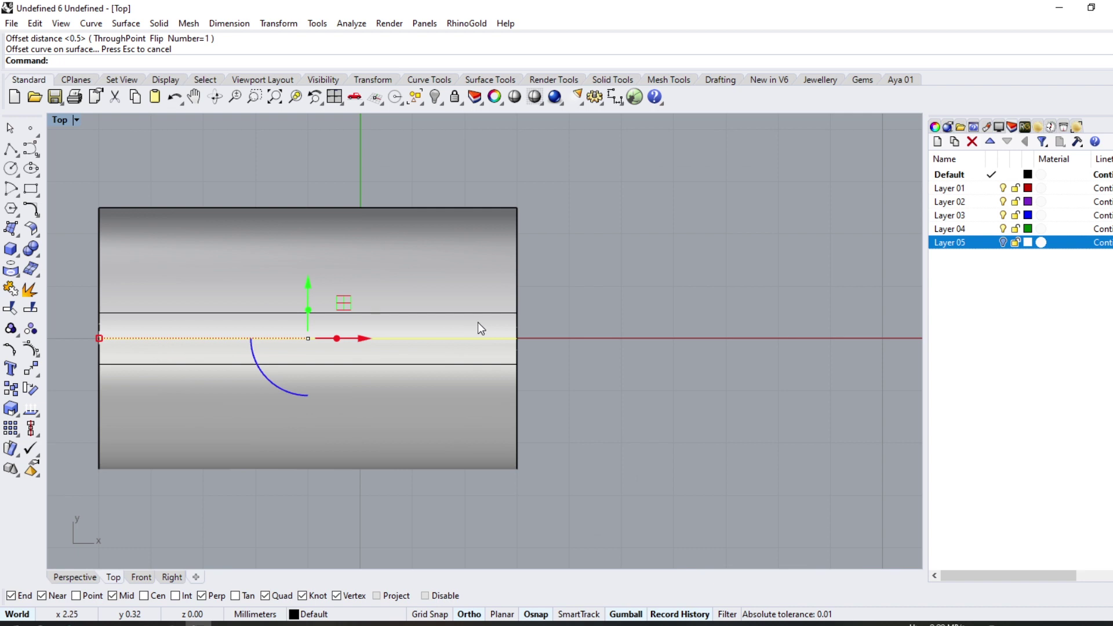
{"action": "key", "text": "Delete"}
{"action": "key", "text": "Return"}
- Offset the tube's right end edge 1.2 along the surface as a cross-curve
{"action": "left_click", "coordinate": [514, 333]}
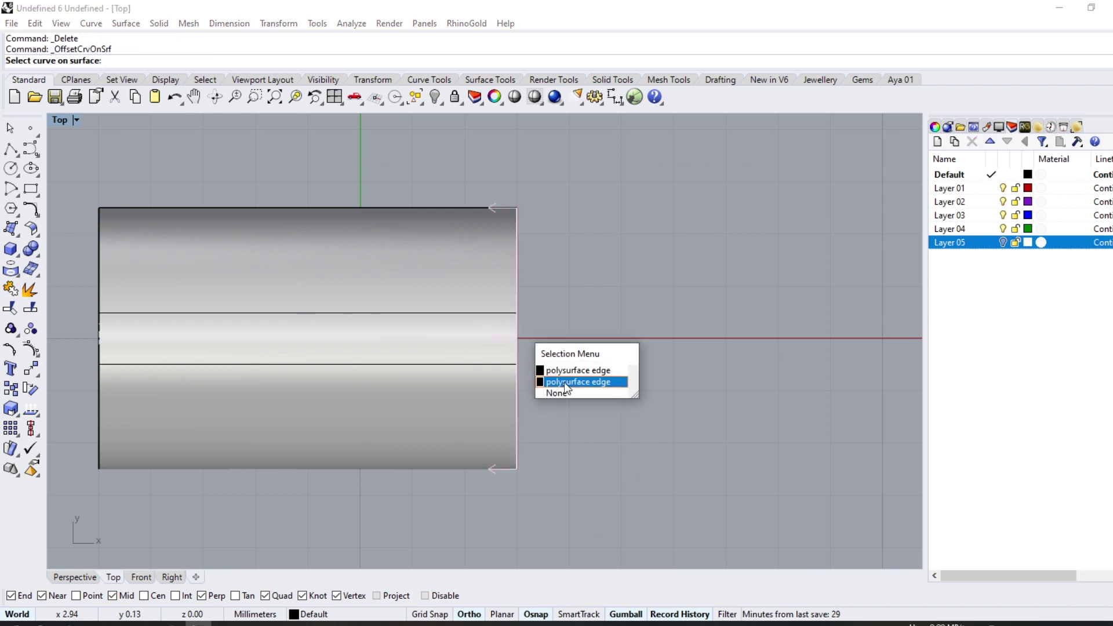
{"action": "left_click", "coordinate": [617, 292]}
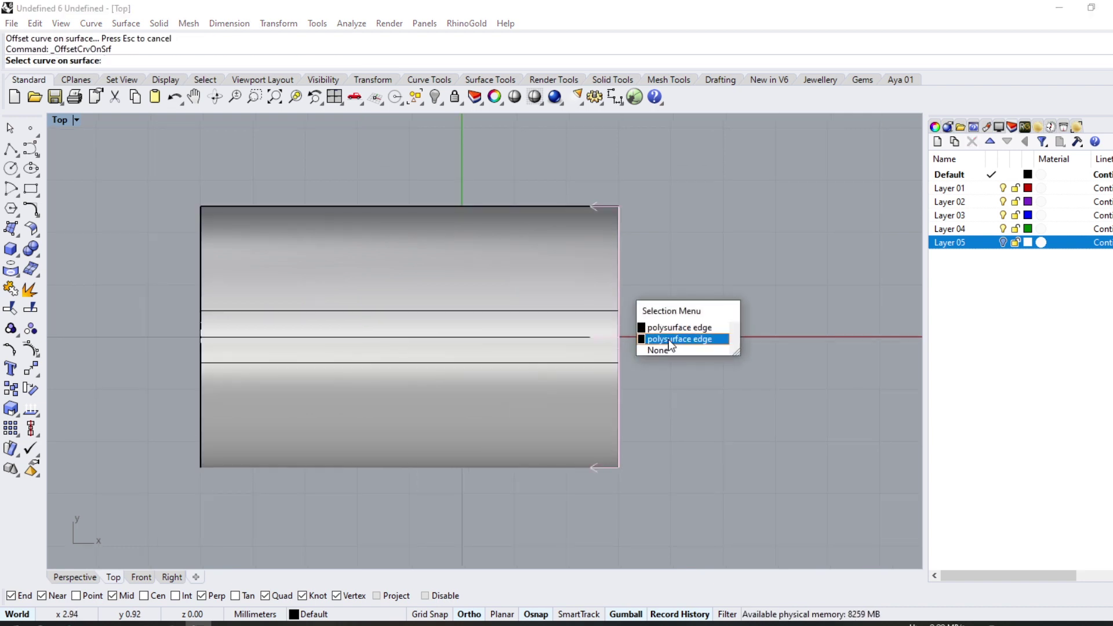
{"action": "left_click", "coordinate": [669, 340]}
{"action": "type", "text": "1"}
{"action": "key", "text": "Return"}
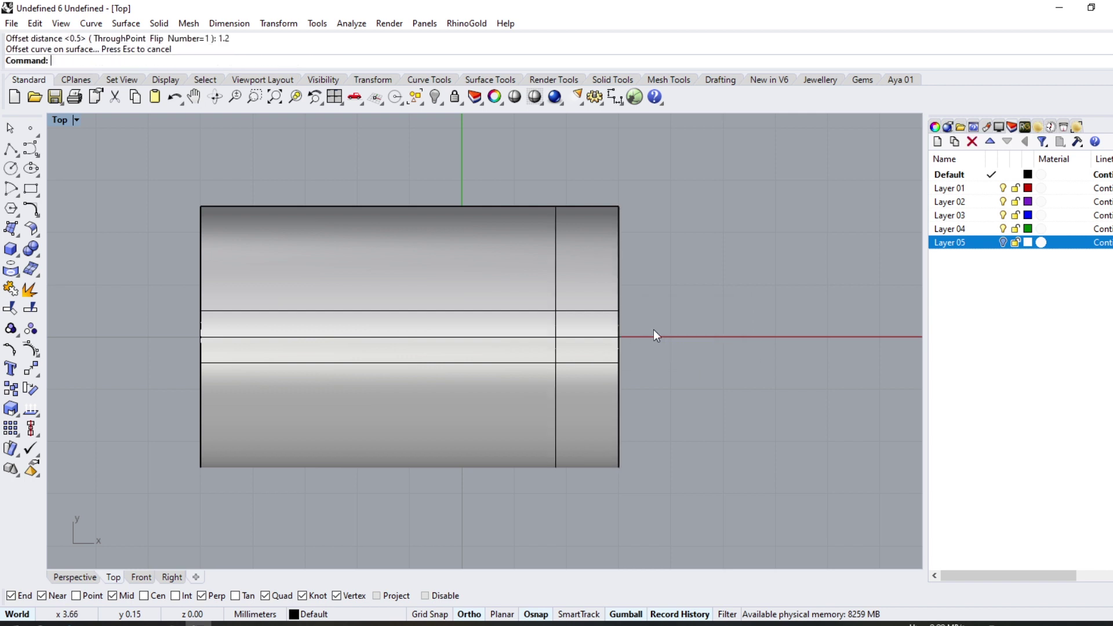
{"action": "scroll", "coordinate": [611, 344], "scroll_direction": "up", "scroll_amount": 3}
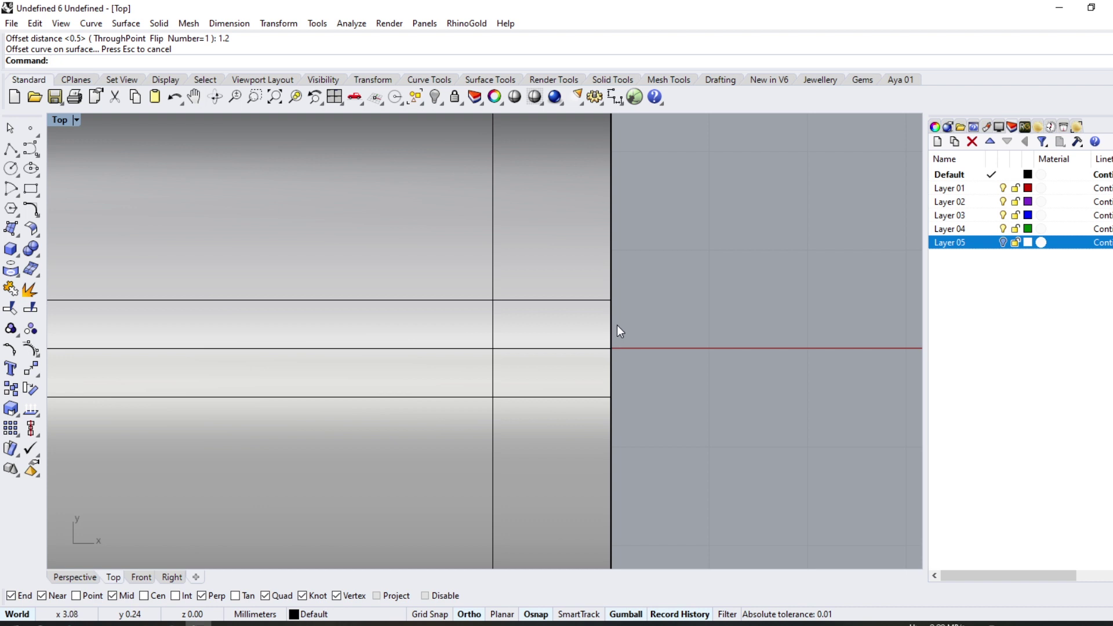
- Draw an arc tangent to the upper and lower offset lines
{"action": "left_click", "coordinate": [19, 200]}
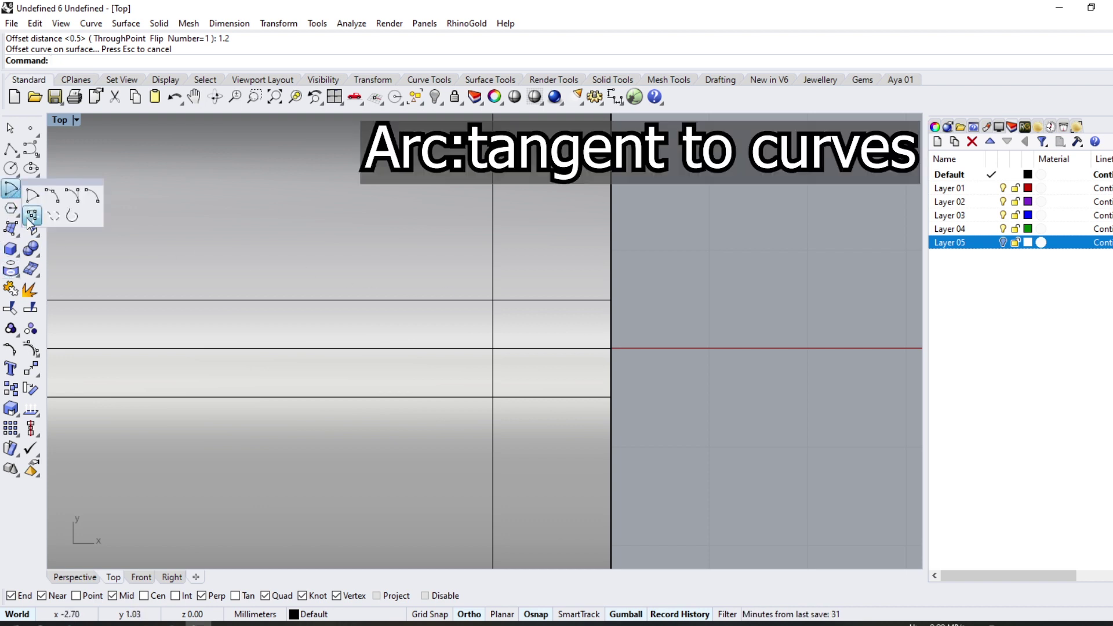
{"action": "left_click", "coordinate": [527, 300]}
{"action": "left_click", "coordinate": [541, 397]}
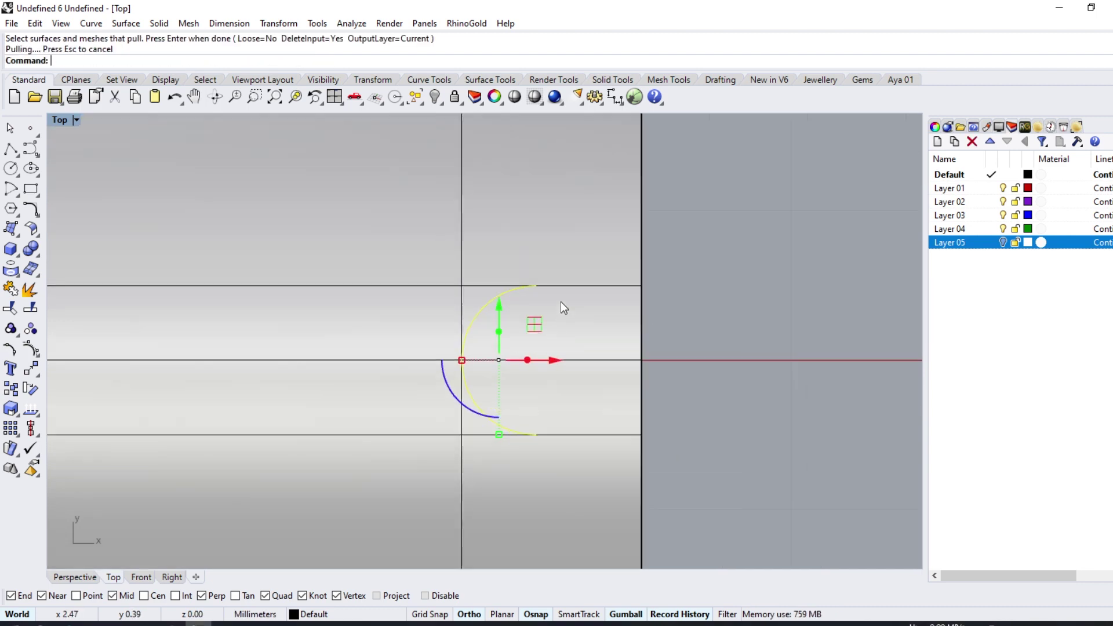
- Trim both lines left of the arc and join the three curves into one U shape
{"action": "left_click", "coordinate": [556, 286]}
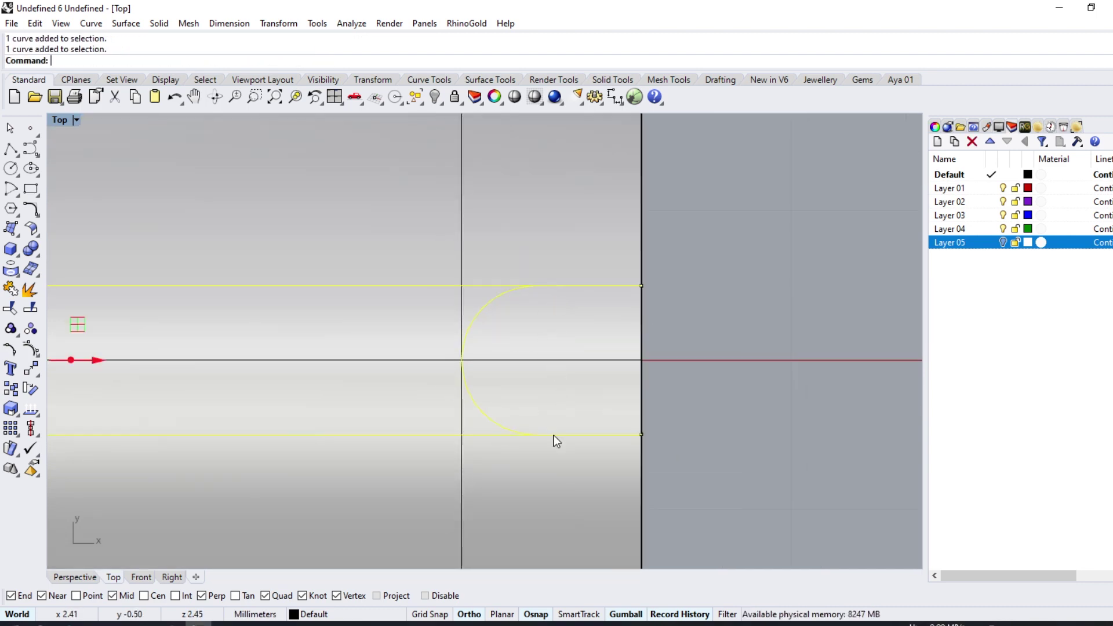
{"action": "left_click", "coordinate": [10, 308]}
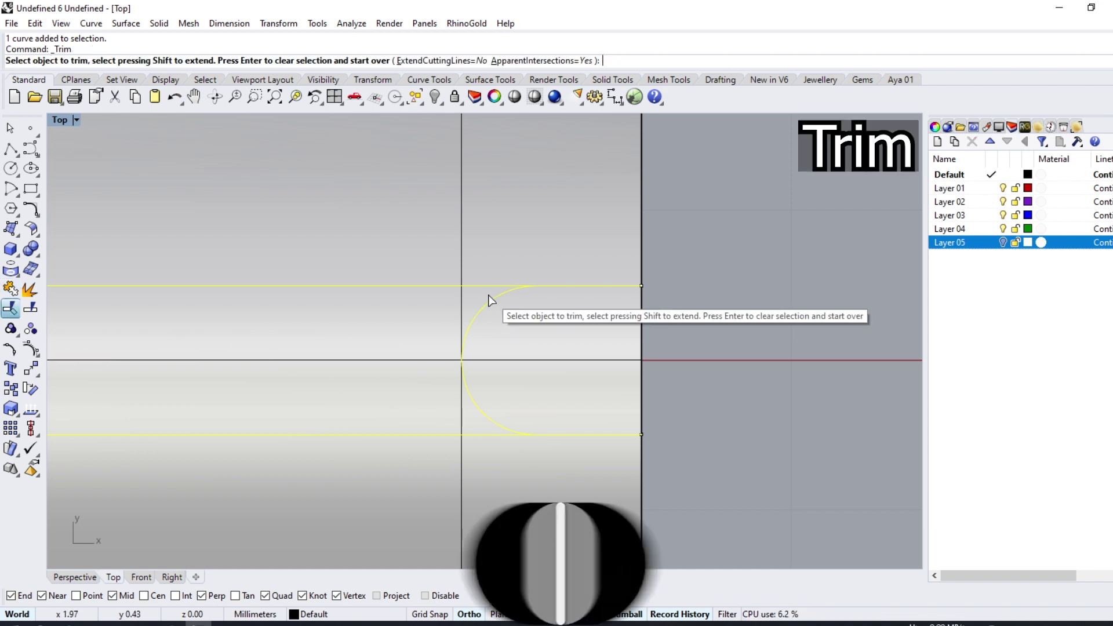
{"action": "left_click", "coordinate": [471, 321]}
{"action": "key", "text": "Return"}
{"action": "left_click", "coordinate": [479, 437]}
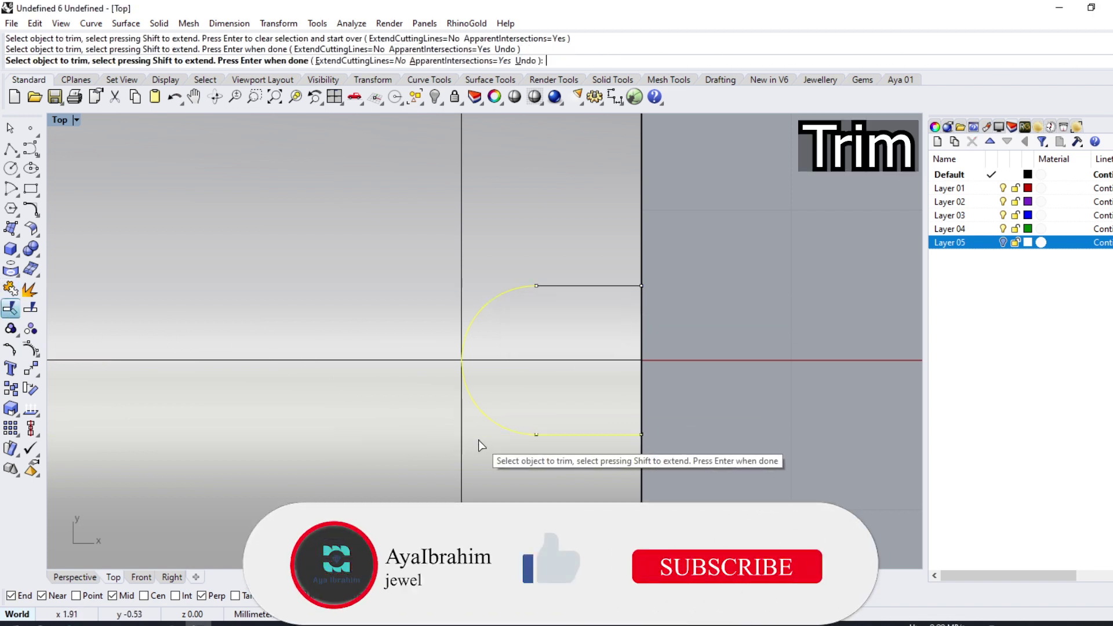
{"action": "key", "text": "Return"}
{"action": "left_click", "coordinate": [585, 285]}
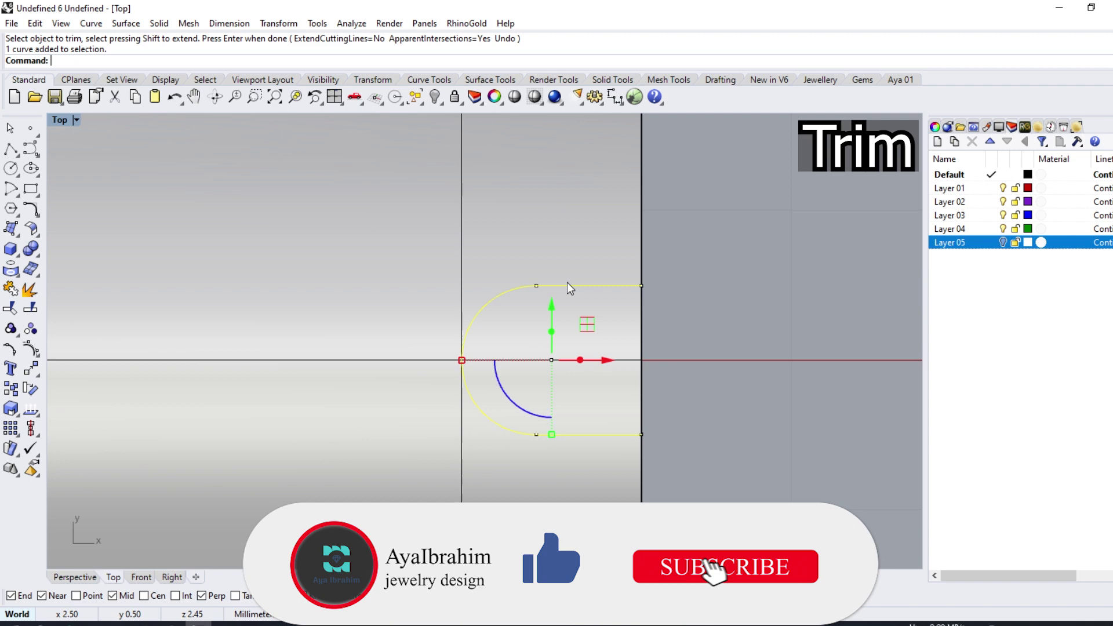
{"action": "left_click", "coordinate": [30, 270]}
- WireCut the tube with the slot curve, Direction=Z and KeepAll=Yes, through top and bottom
{"action": "left_click", "coordinate": [75, 576]}
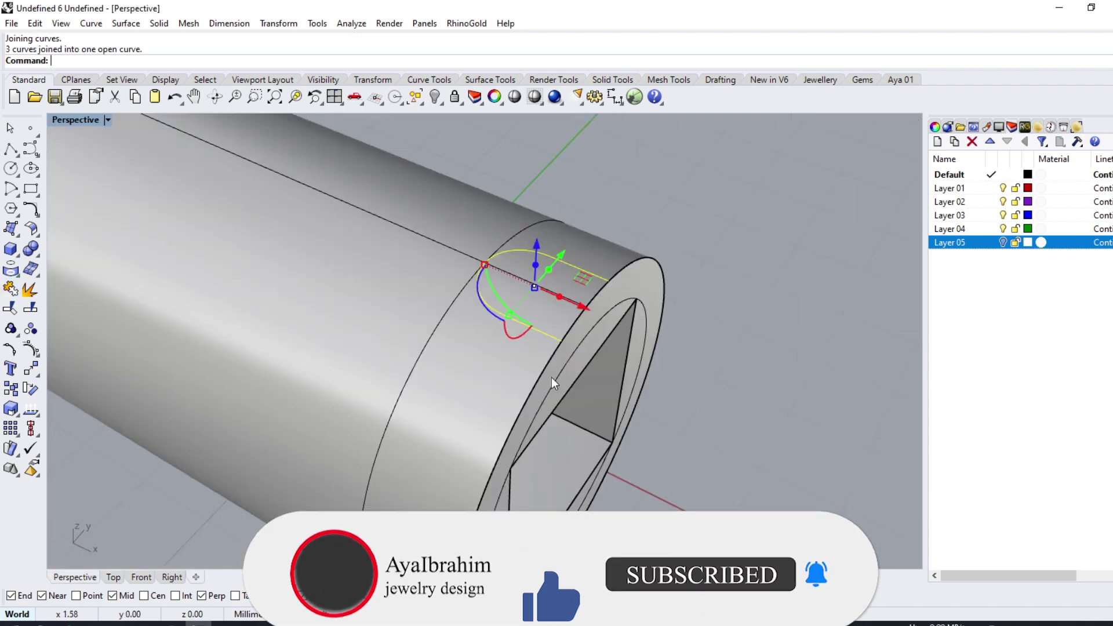
{"action": "right_click_drag", "start_coordinate": [551, 378], "coordinate": [536, 346]}
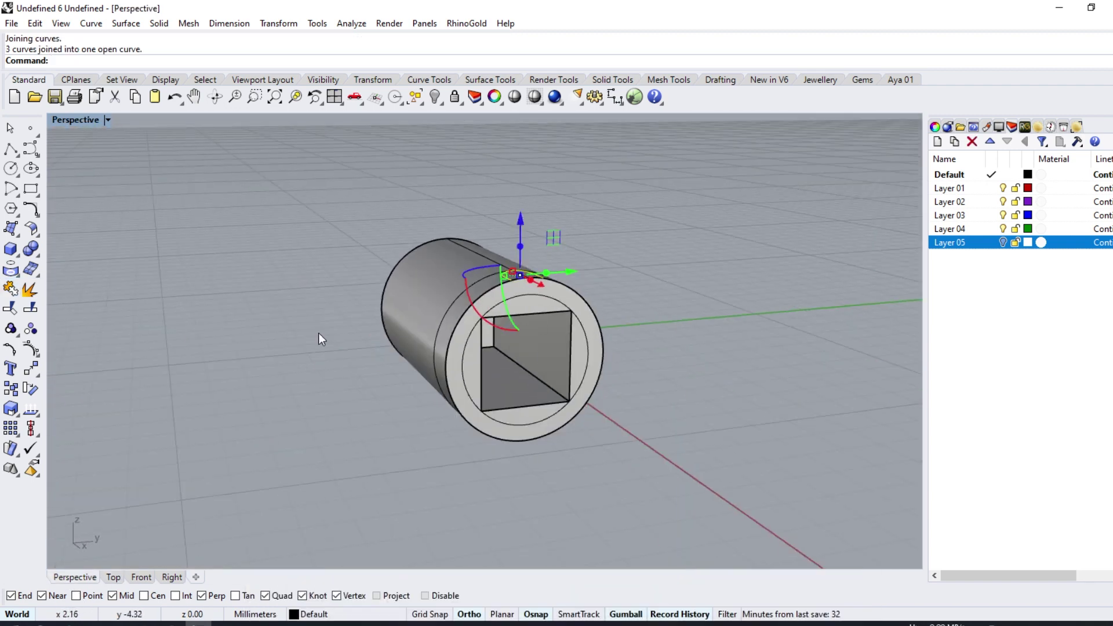
{"action": "left_click", "coordinate": [36, 259]}
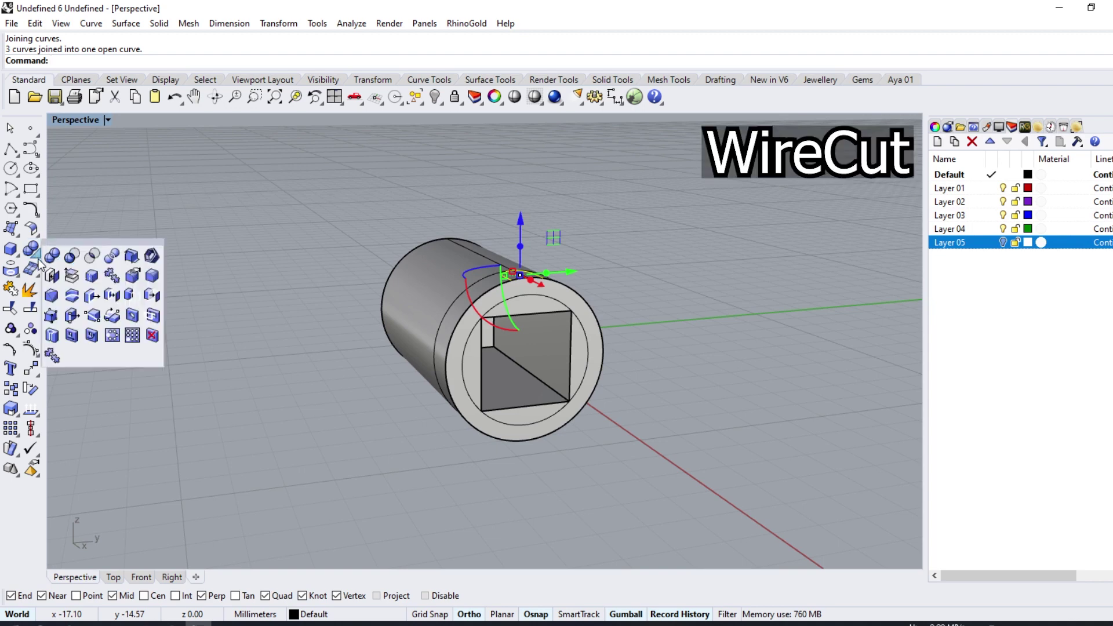
{"action": "left_click", "coordinate": [72, 300]}
{"action": "scroll", "coordinate": [558, 309], "scroll_direction": "up", "scroll_amount": 2}
{"action": "left_click", "coordinate": [508, 294]}
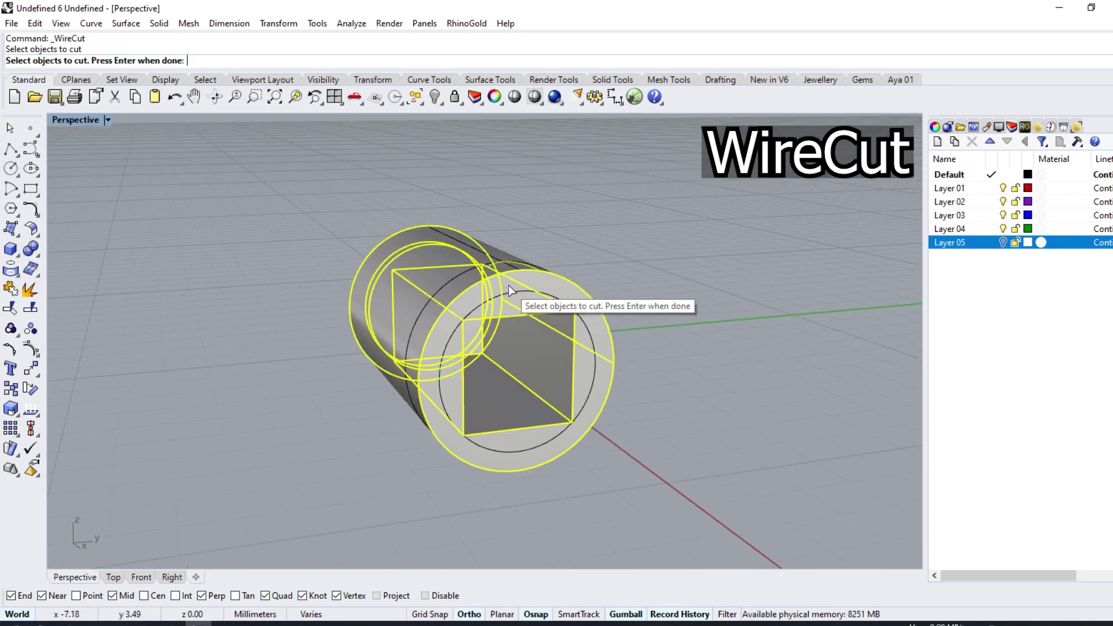
{"action": "scroll", "coordinate": [524, 365], "scroll_direction": "down", "scroll_amount": 2}
{"action": "key", "text": "Return"}
{"action": "scroll", "coordinate": [519, 406], "scroll_direction": "down", "scroll_amount": 1}
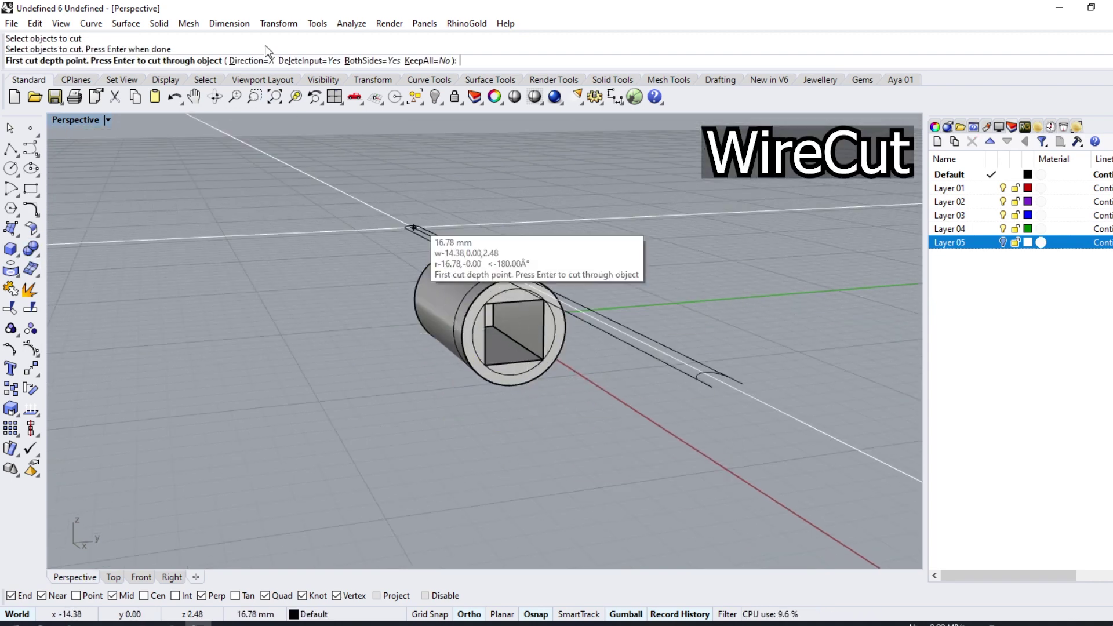
{"action": "left_click", "coordinate": [253, 60]}
{"action": "left_click", "coordinate": [90, 60]}
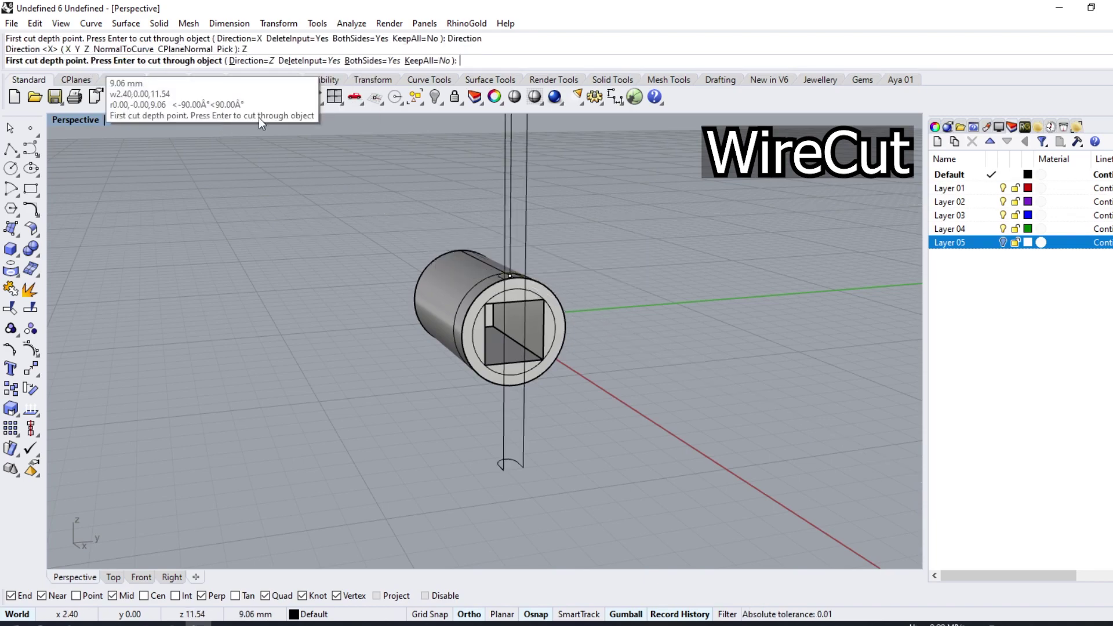
{"action": "left_click", "coordinate": [426, 60]}
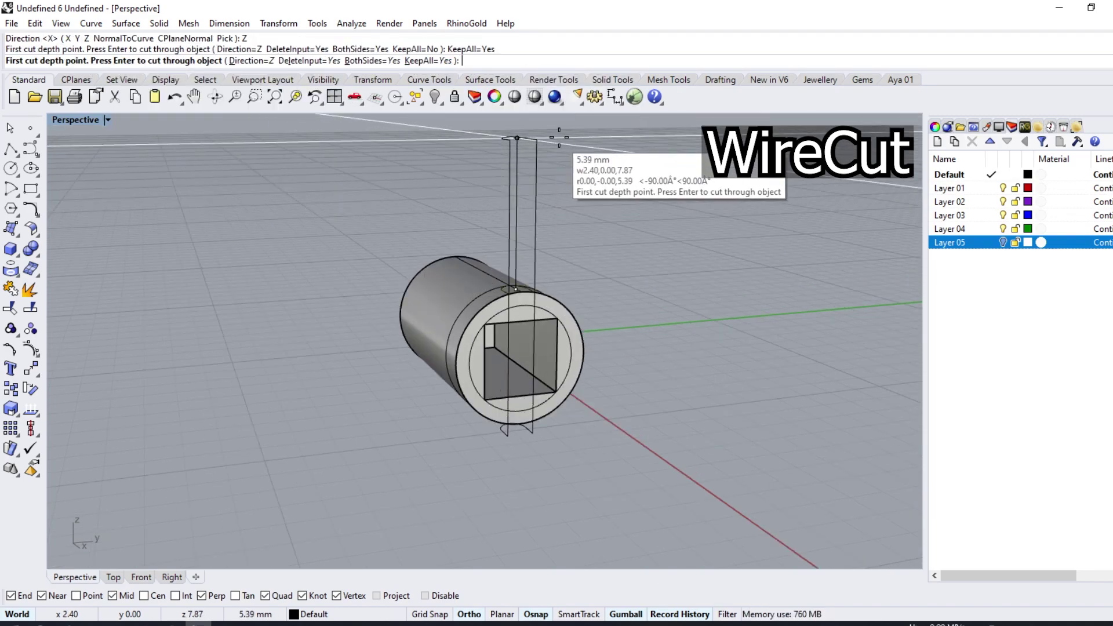
{"action": "left_click", "coordinate": [517, 147]}
{"action": "left_click", "coordinate": [590, 314]}
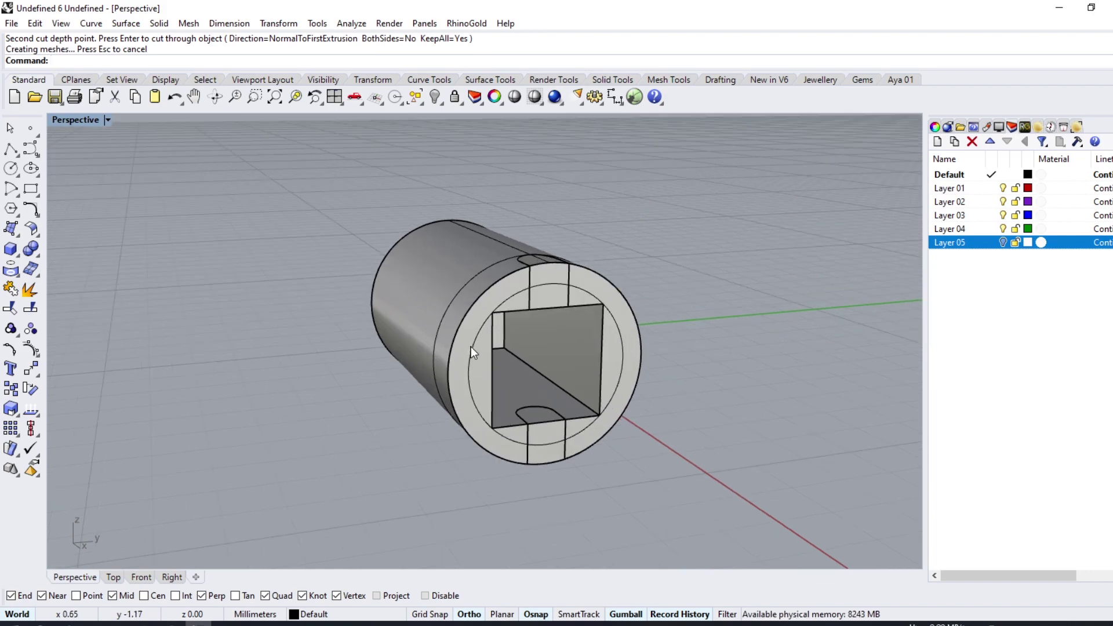
- Move the upper and lower cut-out slot pieces away from the tube along X
{"action": "right_click_drag", "start_coordinate": [471, 347], "coordinate": [510, 272]}
{"action": "scroll", "coordinate": [518, 264], "scroll_direction": "up", "scroll_amount": 5}
{"action": "left_click", "coordinate": [522, 264]}
{"action": "right_click_drag", "start_coordinate": [645, 326], "coordinate": [469, 225]}
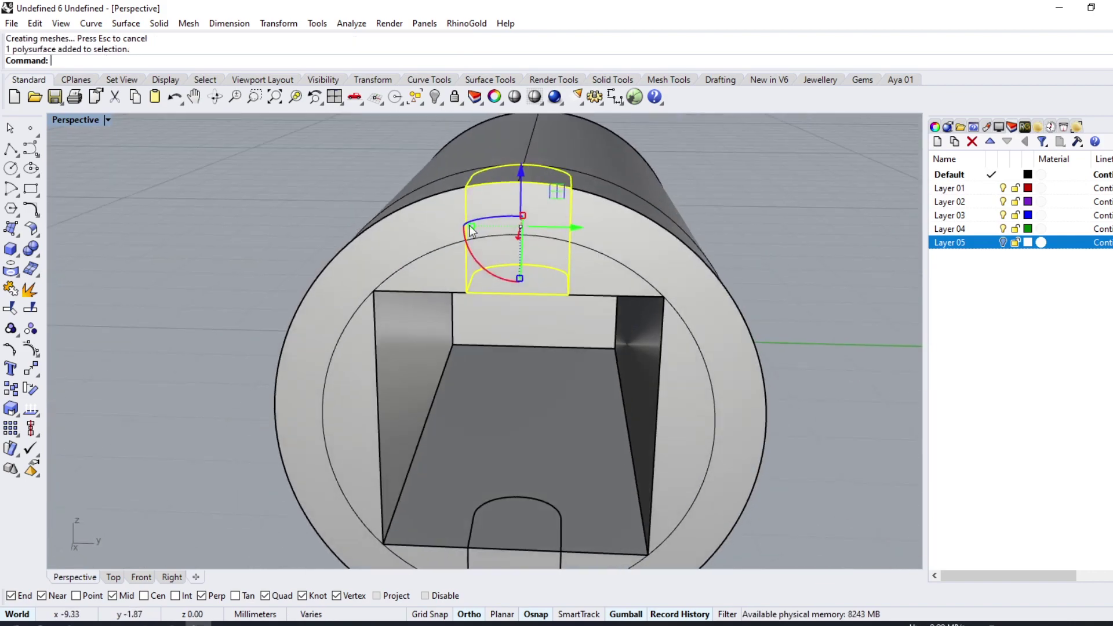
{"action": "scroll", "coordinate": [524, 369], "scroll_direction": "down", "scroll_amount": 2}
{"action": "scroll", "coordinate": [519, 407], "scroll_direction": "up", "scroll_amount": 1}
{"action": "left_click", "coordinate": [519, 406], "text": "shift"}
{"action": "scroll", "coordinate": [479, 325], "scroll_direction": "down", "scroll_amount": 3}
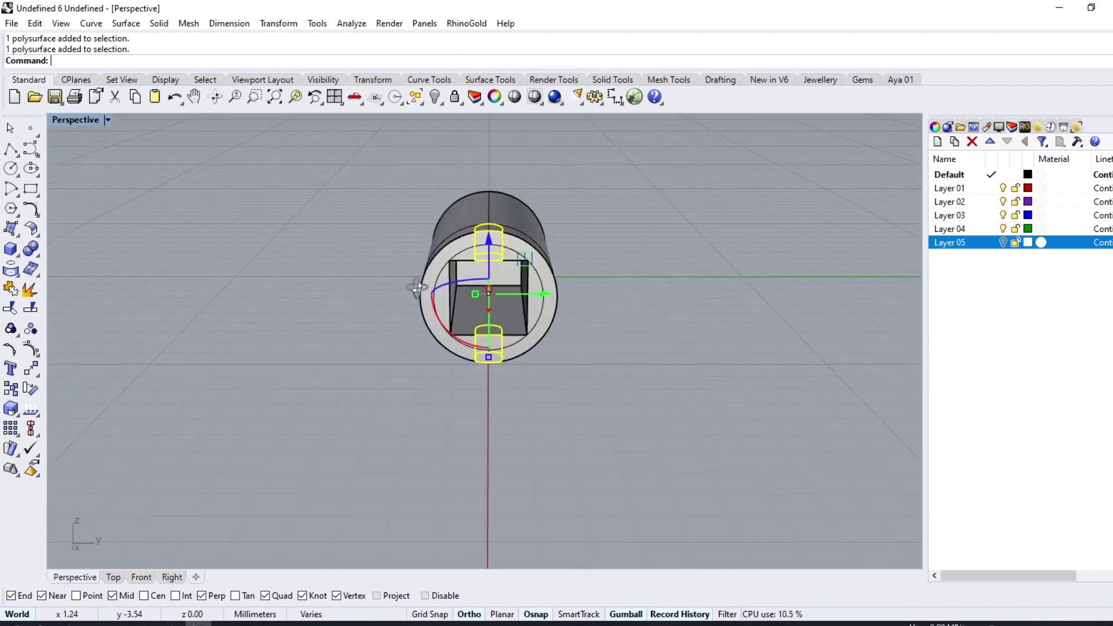
{"action": "right_click_drag", "start_coordinate": [418, 287], "coordinate": [576, 318]}
{"action": "left_click_drag", "start_coordinate": [509, 307], "coordinate": [718, 312]}
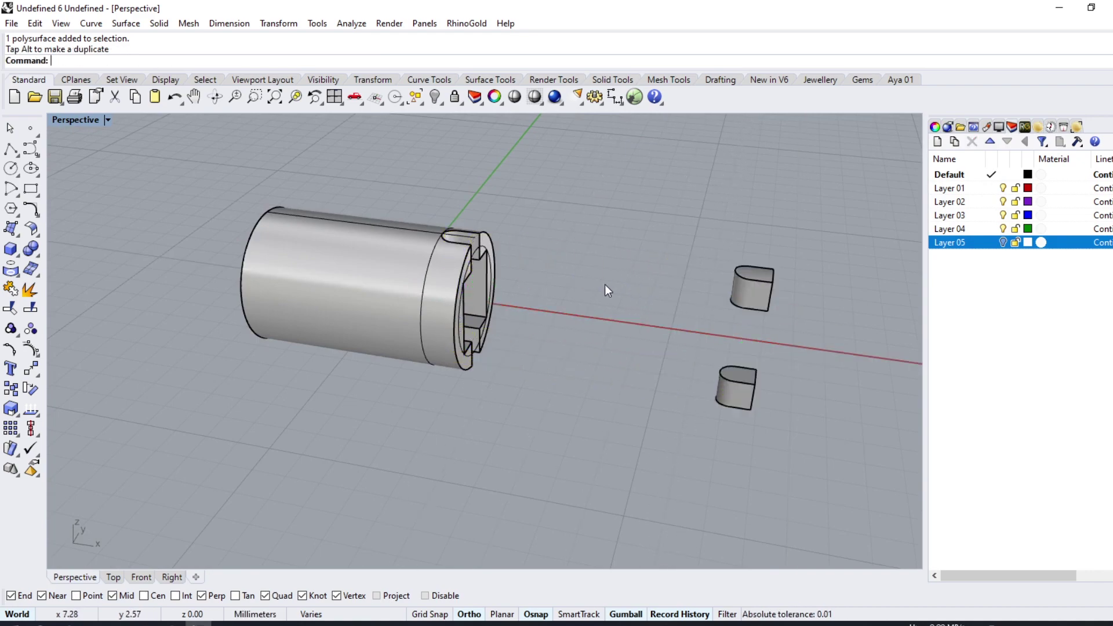
{"action": "mouse_move", "coordinate": [604, 284]}
{"action": "right_mouse_down"}
{"action": "mouse_move", "coordinate": [438, 204]}
{"action": "mouse_move", "coordinate": [561, 217]}
{"action": "mouse_move", "coordinate": [568, 297]}
{"action": "mouse_move", "coordinate": [536, 224]}
{"action": "mouse_move", "coordinate": [537, 166]}
{"action": "mouse_move", "coordinate": [452, 181]}
{"action": "mouse_move", "coordinate": [492, 198]}
{"action": "mouse_move", "coordinate": [527, 194]}
{"action": "mouse_move", "coordinate": [571, 316]}
{"action": "mouse_move", "coordinate": [559, 261]}
{"action": "mouse_move", "coordinate": [534, 495]}
{"action": "mouse_move", "coordinate": [608, 252]}
{"action": "right_mouse_up"}
{"action": "scroll", "coordinate": [500, 222], "scroll_direction": "up", "scroll_amount": 5}
- In Front view, draw a horizontal line on the tube axis and move it up 0.25
{"action": "left_click", "coordinate": [141, 577]}
{"action": "left_click", "coordinate": [10, 149]}
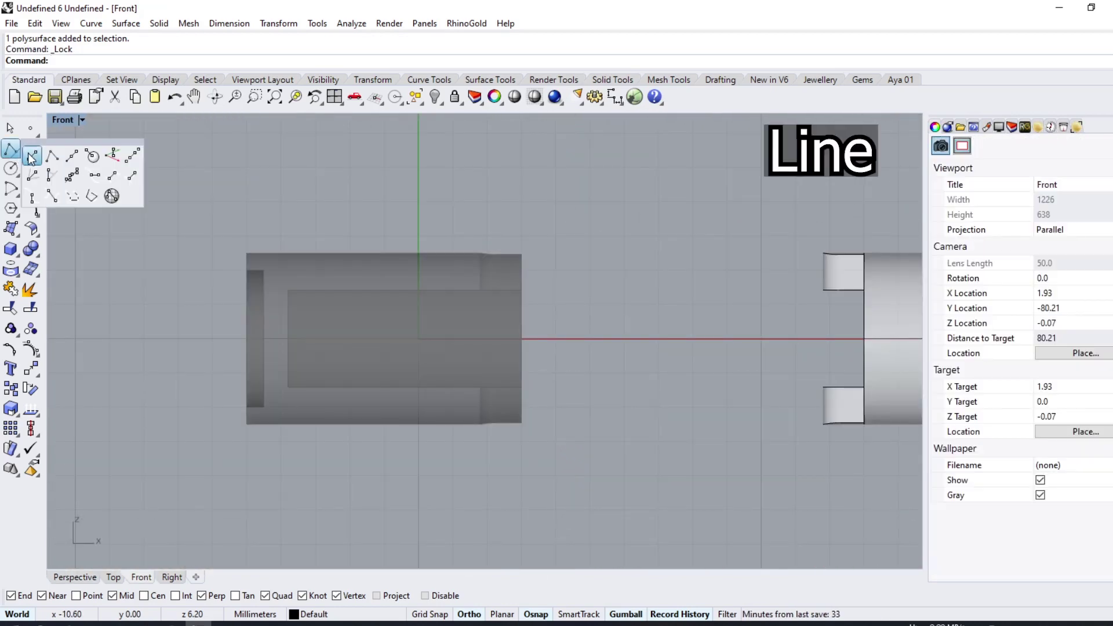
{"action": "left_click", "coordinate": [58, 149]}
{"action": "left_click", "coordinate": [555, 339]}
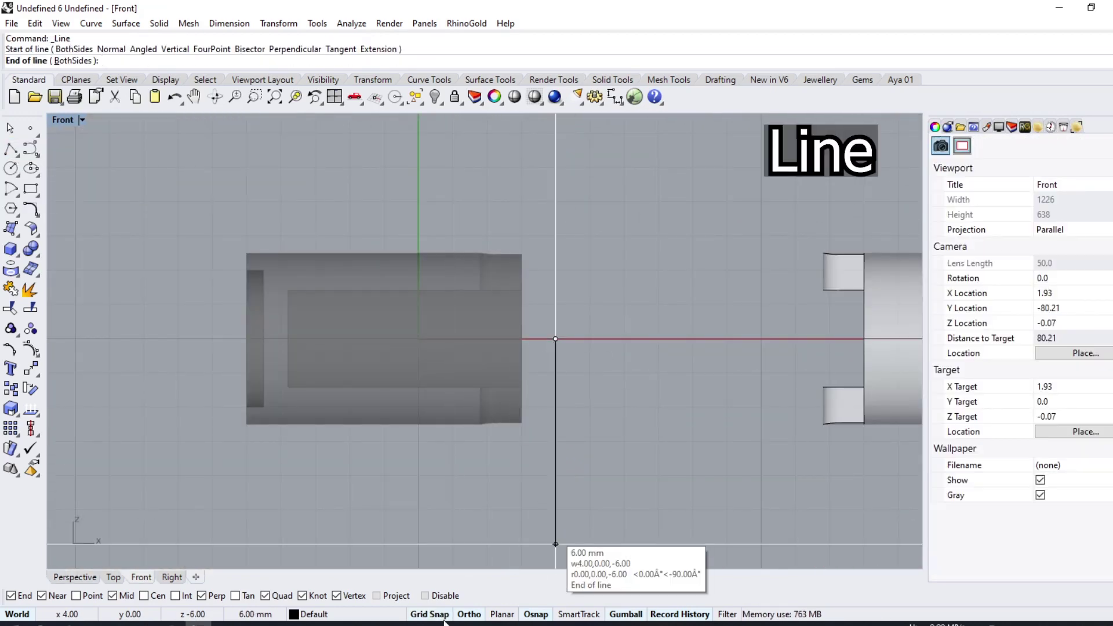
{"action": "left_click", "coordinate": [444, 617]}
{"action": "scroll", "coordinate": [333, 337], "scroll_direction": "up", "scroll_amount": 5}
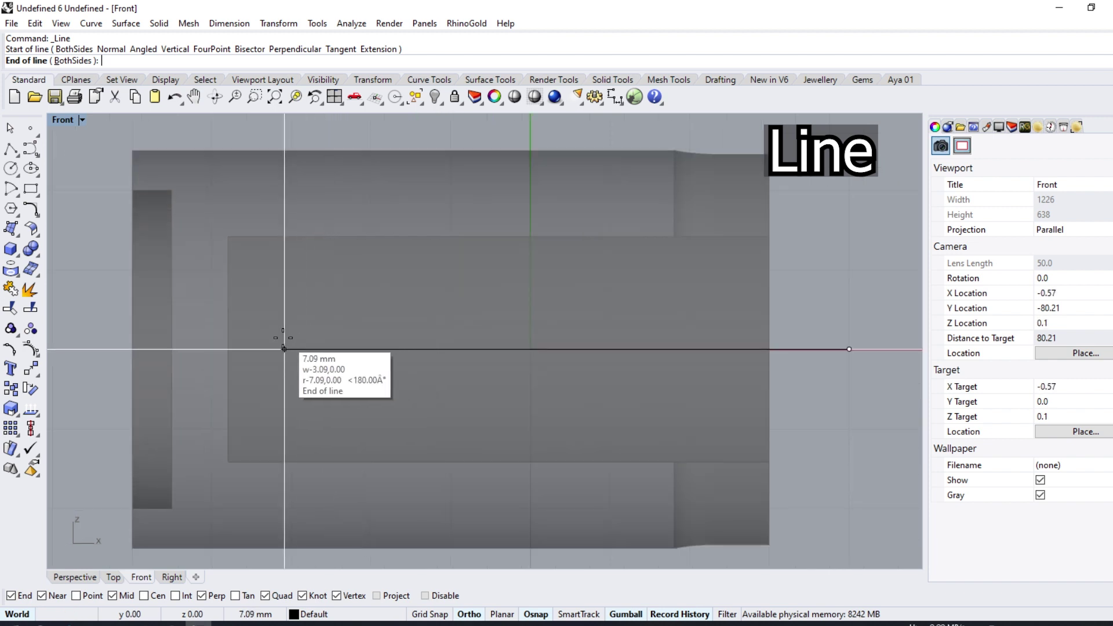
{"action": "left_click", "coordinate": [279, 349]}
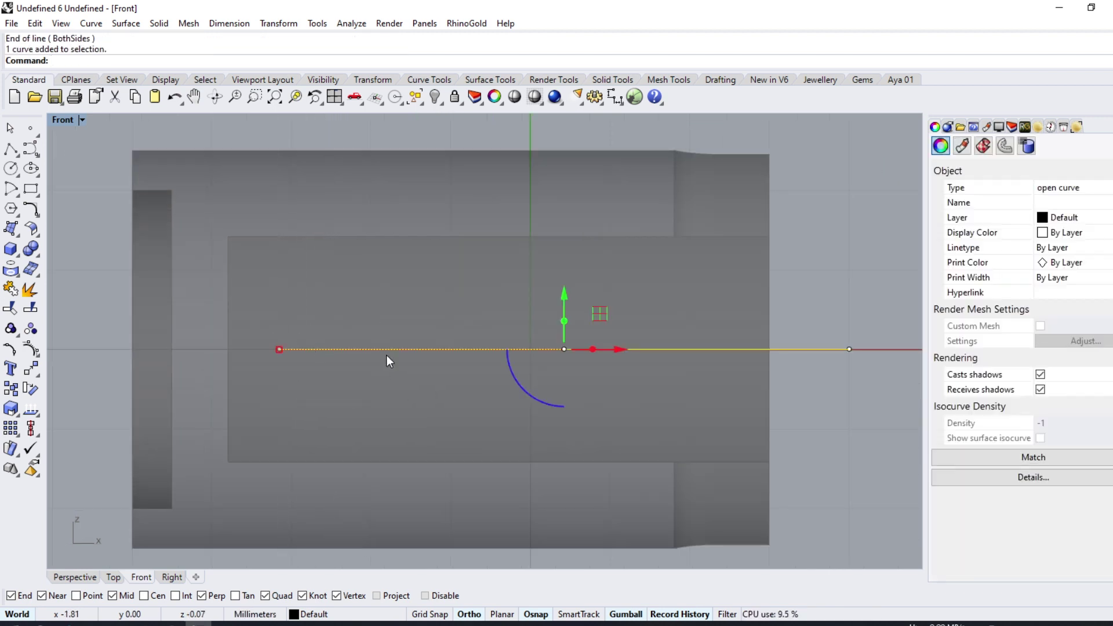
{"action": "left_click_drag", "start_coordinate": [565, 299], "coordinate": [561, 280]}
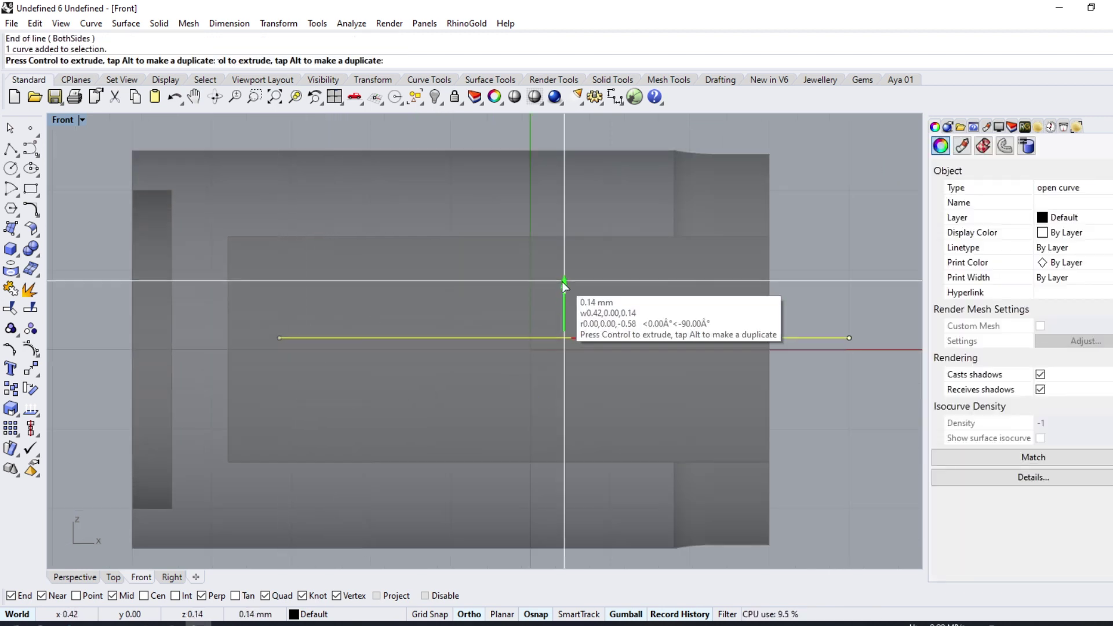
{"action": "type", "text": ".25"}
{"action": "key", "text": "Return"}
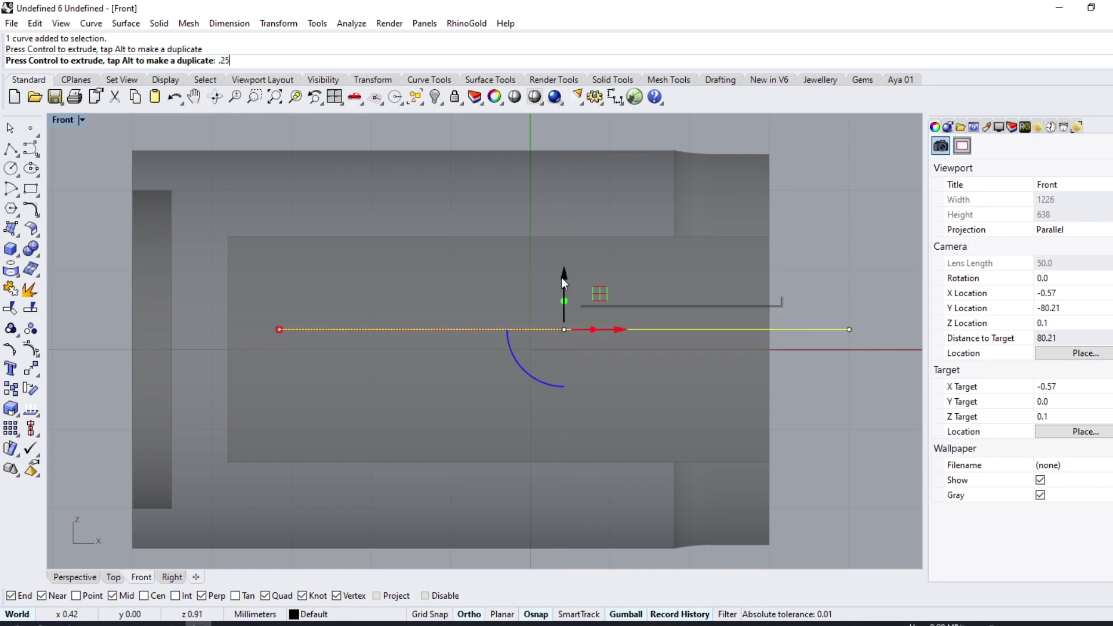
{"action": "key", "text": "Escape"}
{"action": "scroll", "coordinate": [639, 437], "scroll_direction": "down", "scroll_amount": 2}
{"action": "scroll", "coordinate": [467, 340], "scroll_direction": "up", "scroll_amount": 1}
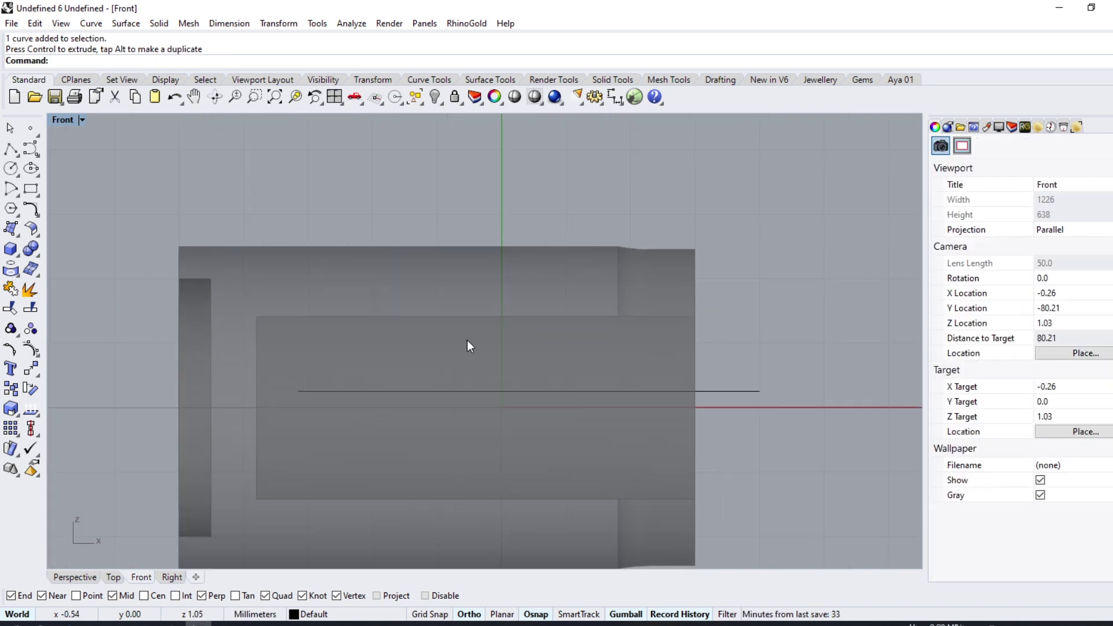
- Offset the horizontal line upward by 1.1 and by 0.8
{"action": "left_click", "coordinate": [464, 392]}
{"action": "left_click", "coordinate": [33, 229]}
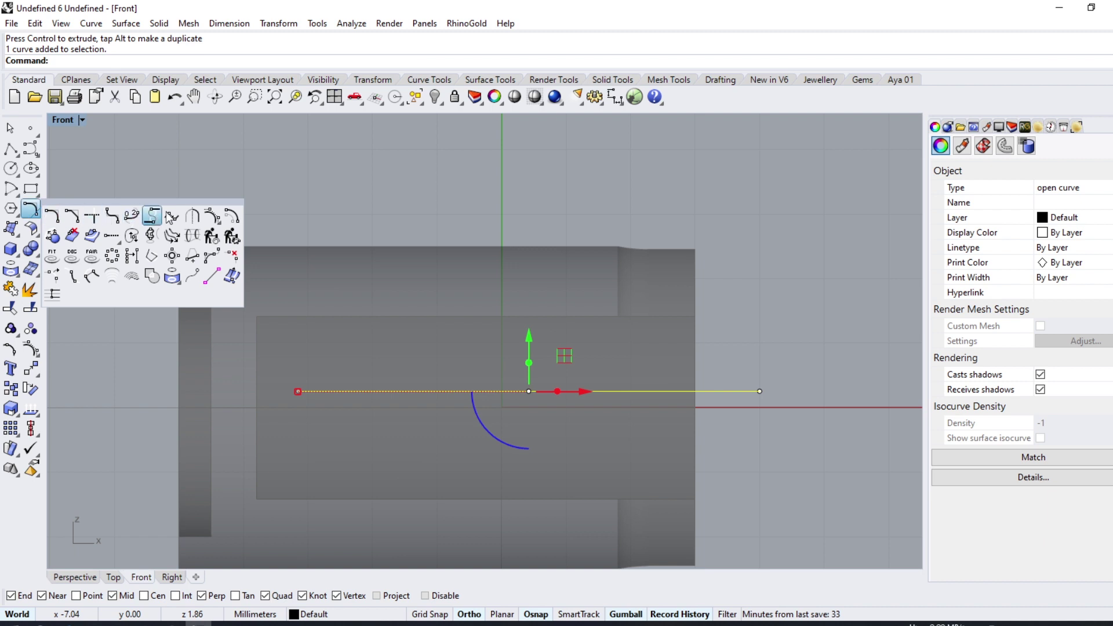
{"action": "left_click", "coordinate": [232, 216]}
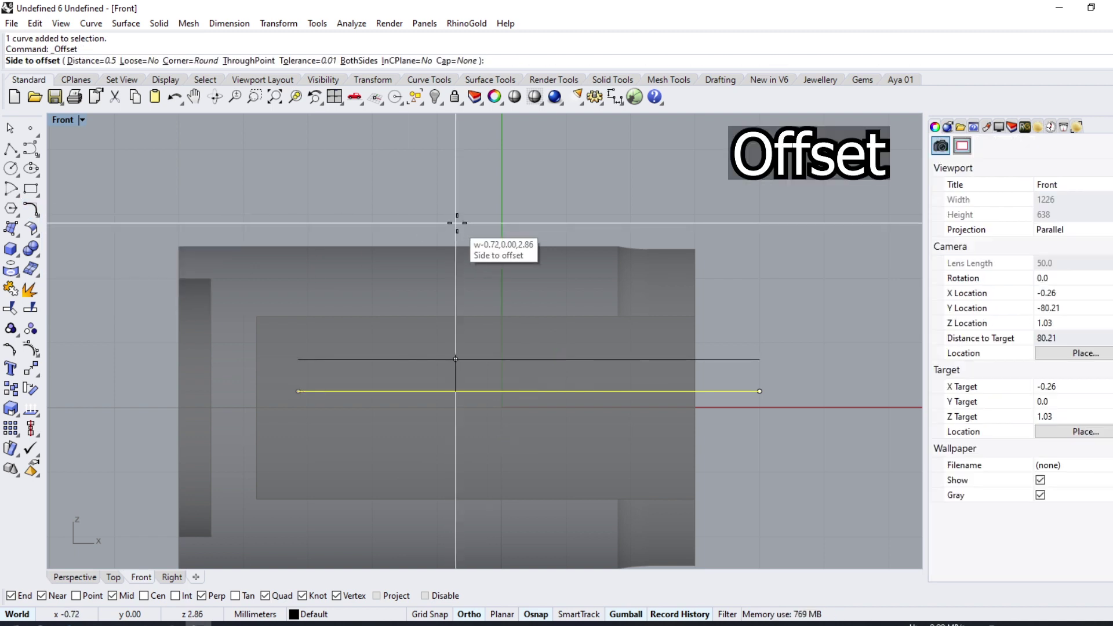
{"action": "scroll", "coordinate": [472, 356], "scroll_direction": "up", "scroll_amount": 2}
{"action": "type", "text": "1.1"}
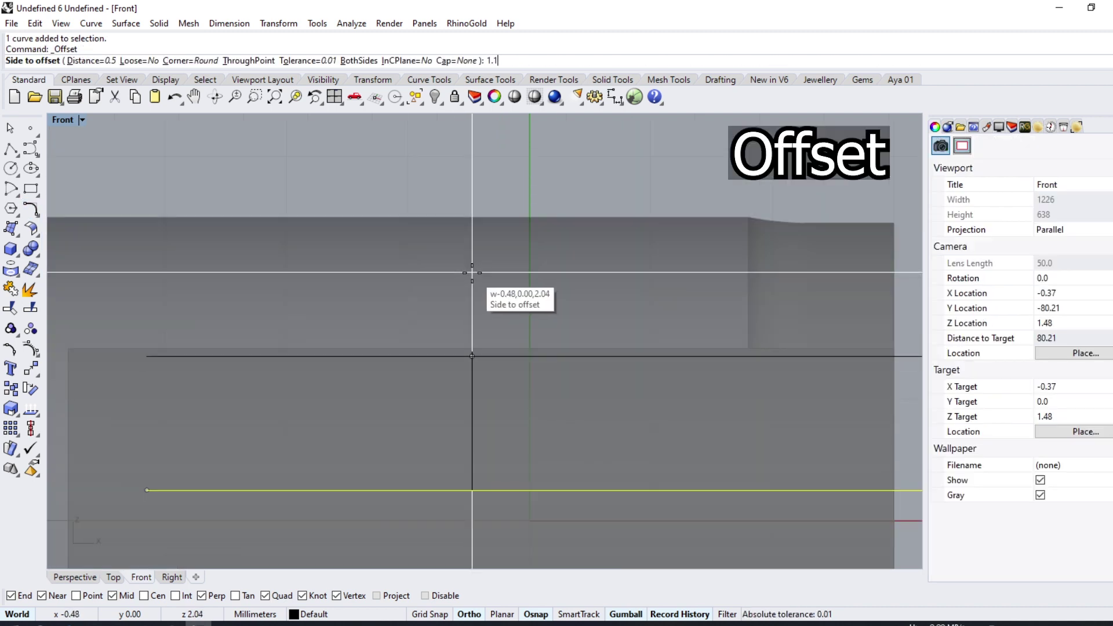
{"action": "left_click", "coordinate": [472, 272]}
{"action": "scroll", "coordinate": [406, 348], "scroll_direction": "down", "scroll_amount": 3}
{"action": "key", "text": "Return"}
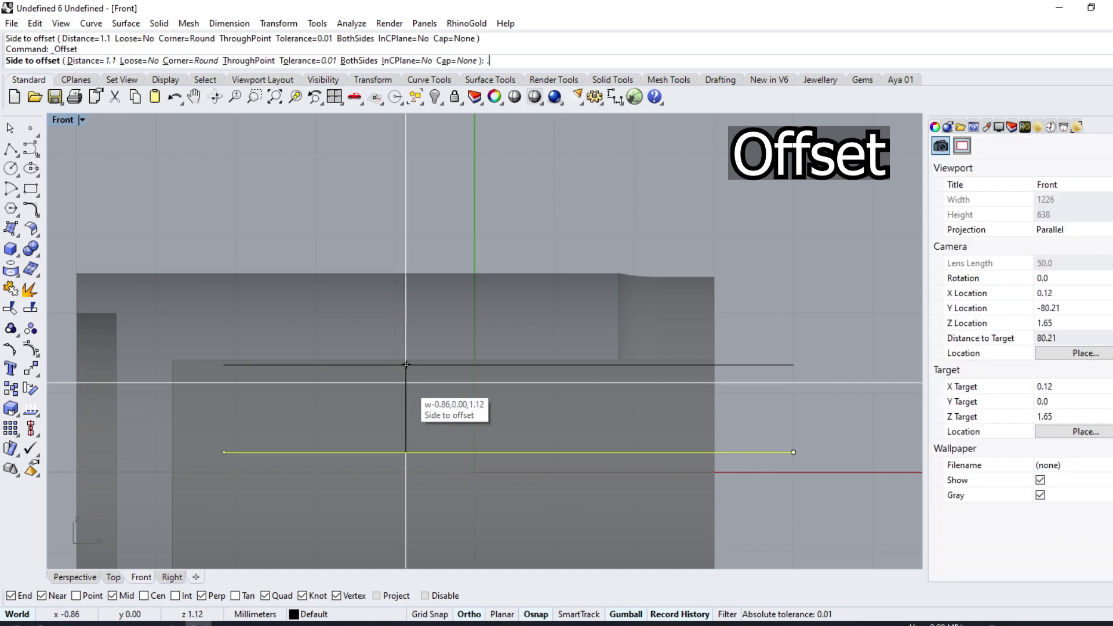
{"action": "type", "text": ".8"}
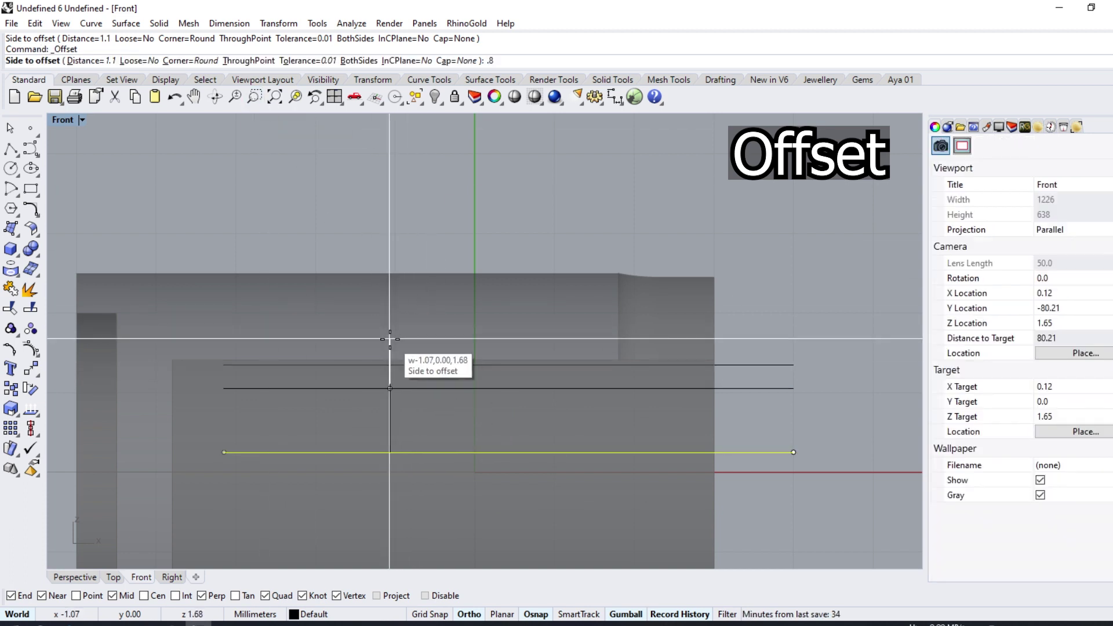
{"action": "key", "text": "Return"}
- Draw a slanted line from the top line's right end to the middle line's left end, then delete both helper lines
{"action": "left_click", "coordinate": [391, 343]}
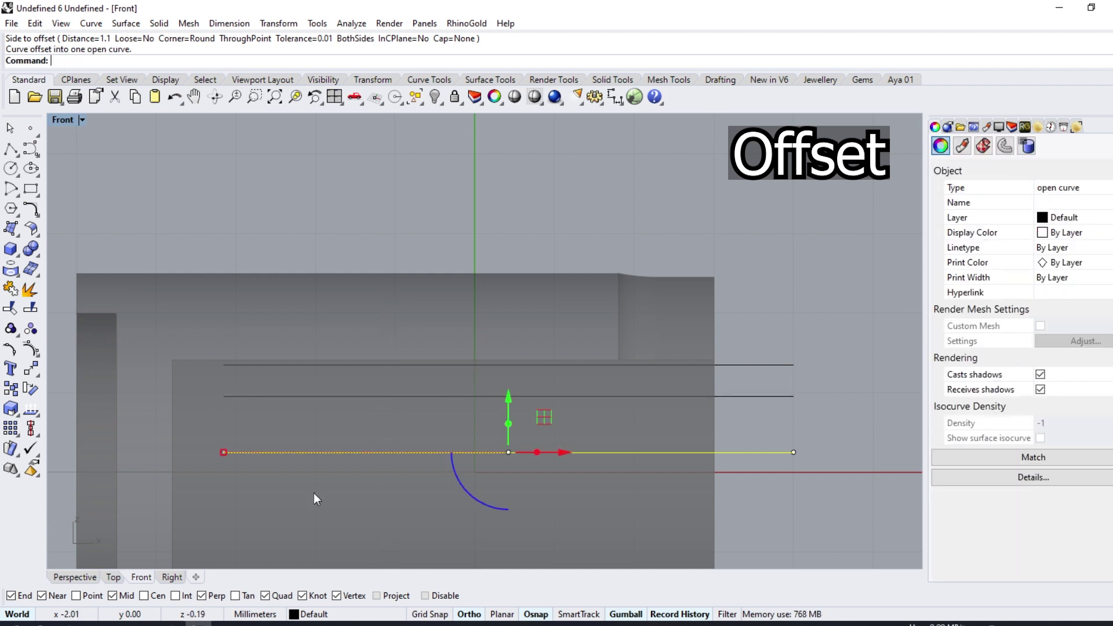
{"action": "left_click", "coordinate": [18, 151]}
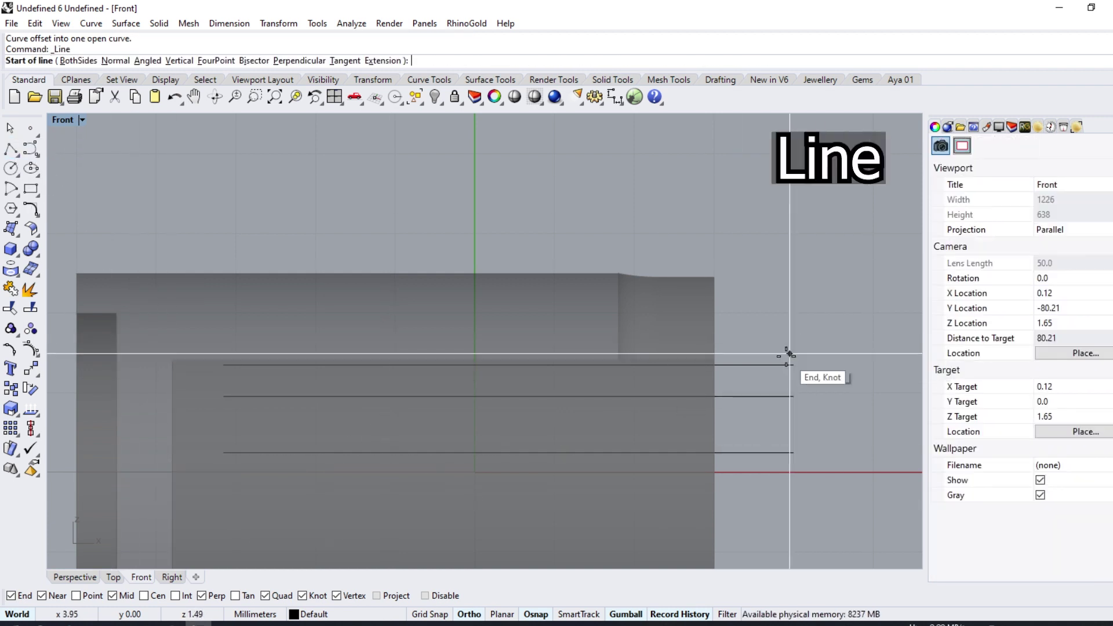
{"action": "left_click", "coordinate": [793, 365]}
{"action": "left_click", "coordinate": [224, 397]}
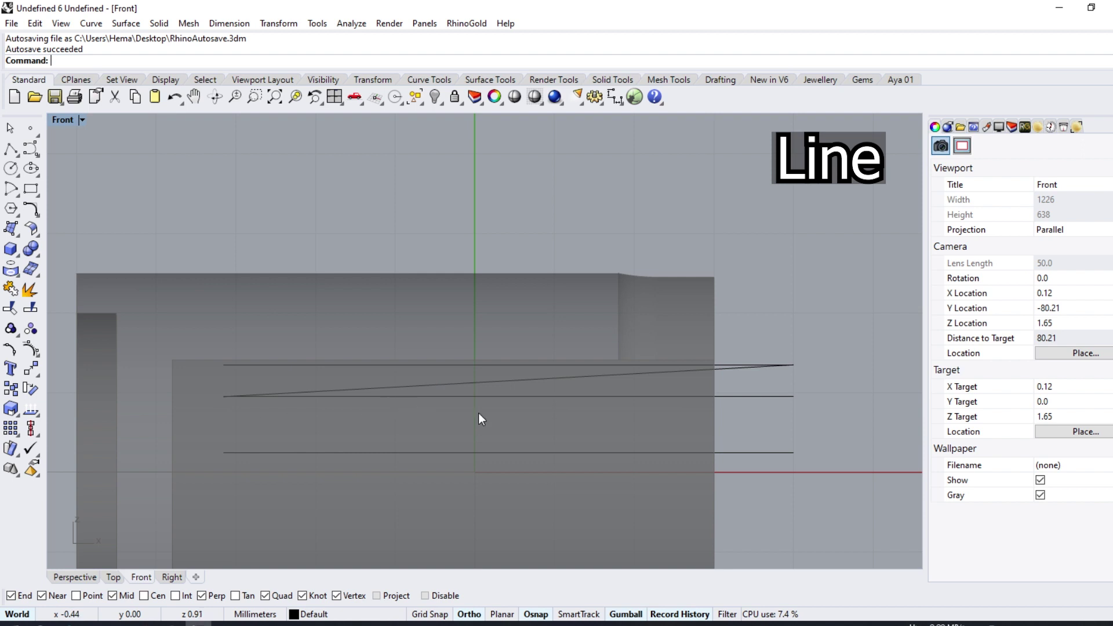
{"action": "left_click", "coordinate": [584, 395]}
{"action": "key", "text": "Delete"}
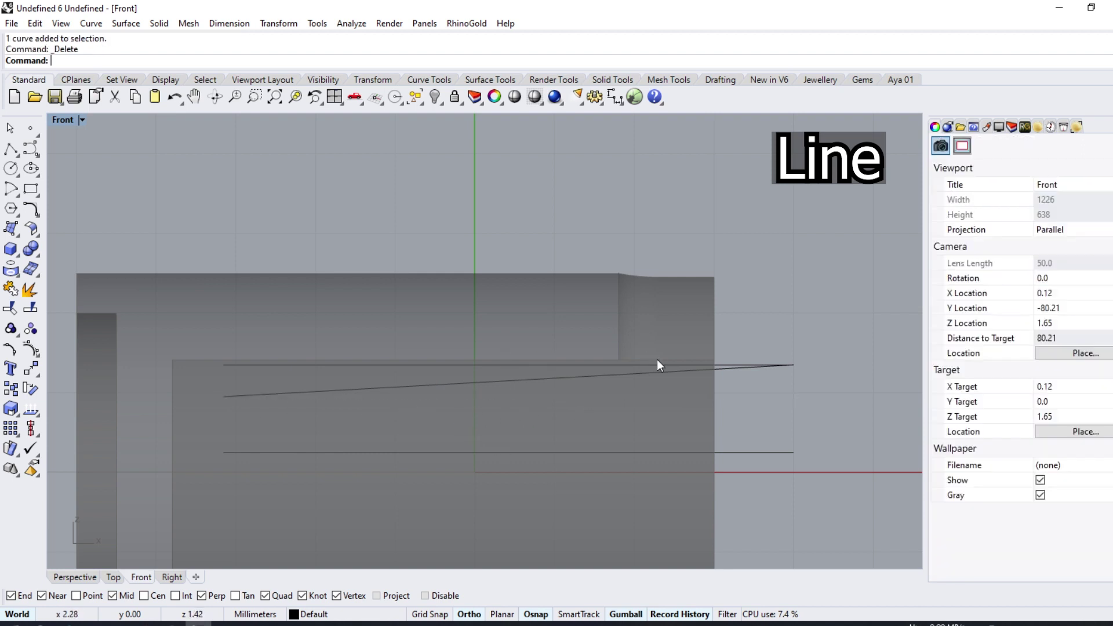
{"action": "left_click", "coordinate": [658, 364]}
{"action": "key", "text": "Delete"}
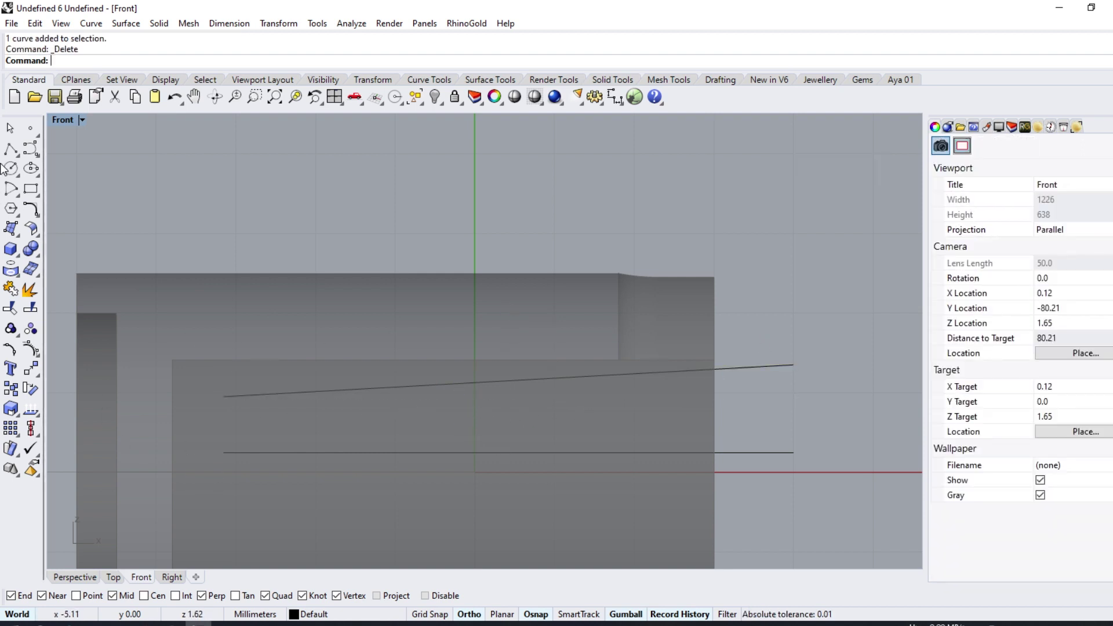
- Draw an arc tangent to the slanted line and the bottom horizontal line
{"action": "left_click", "coordinate": [19, 197]}
{"action": "left_click", "coordinate": [72, 200]}
{"action": "left_click", "coordinate": [315, 392]}
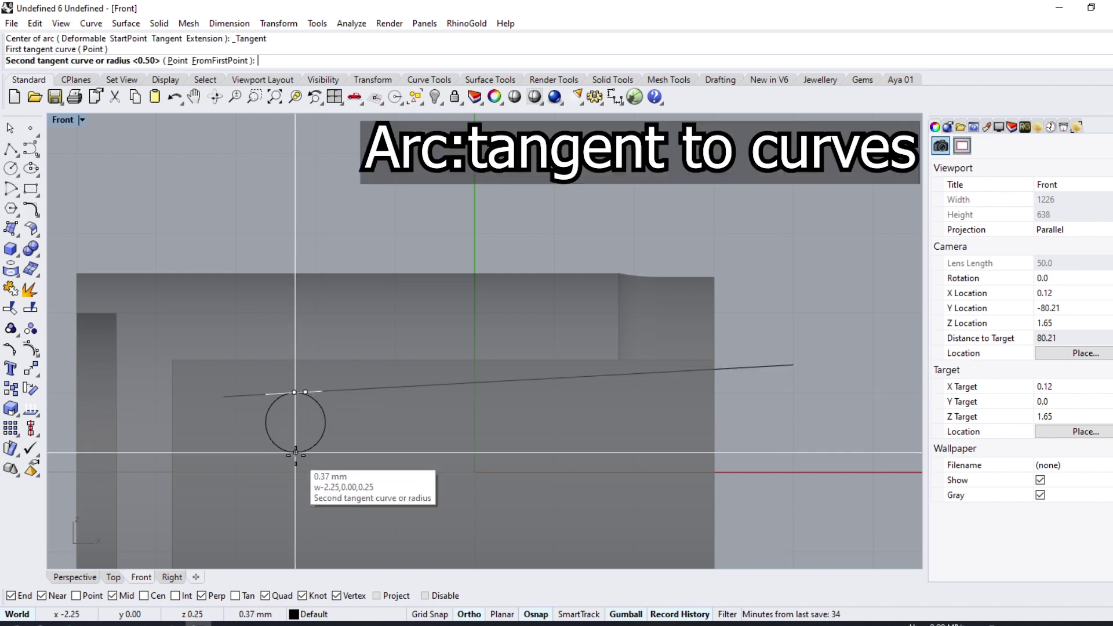
{"action": "left_click", "coordinate": [238, 452]}
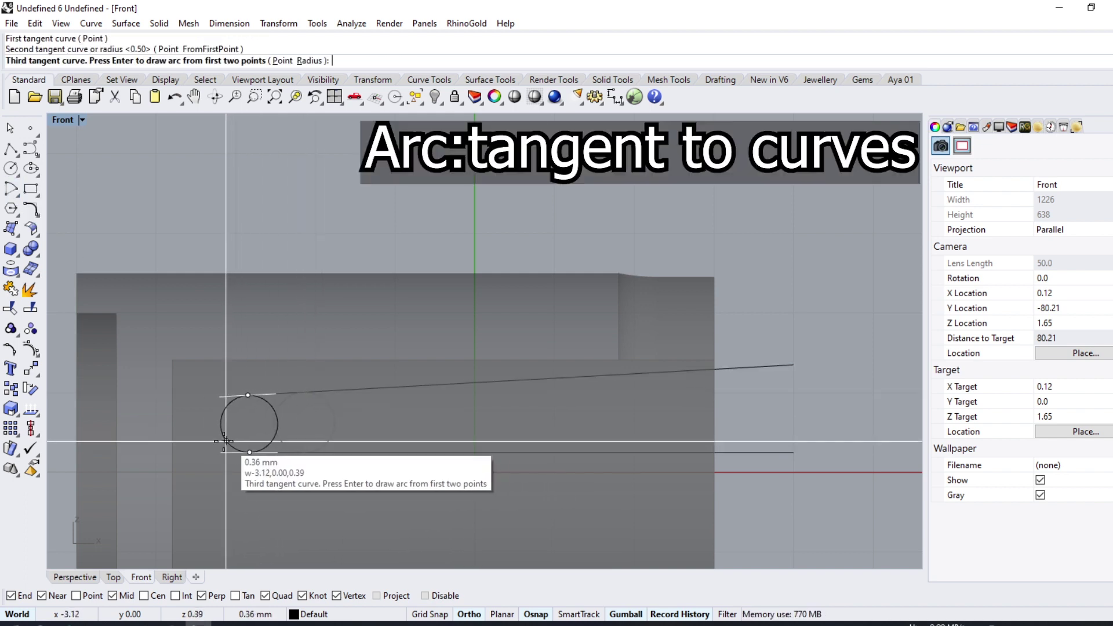
{"action": "key", "text": "Return"}
{"action": "key", "text": "Escape"}
{"action": "key", "text": "Return"}
{"action": "left_click", "coordinate": [242, 396]}
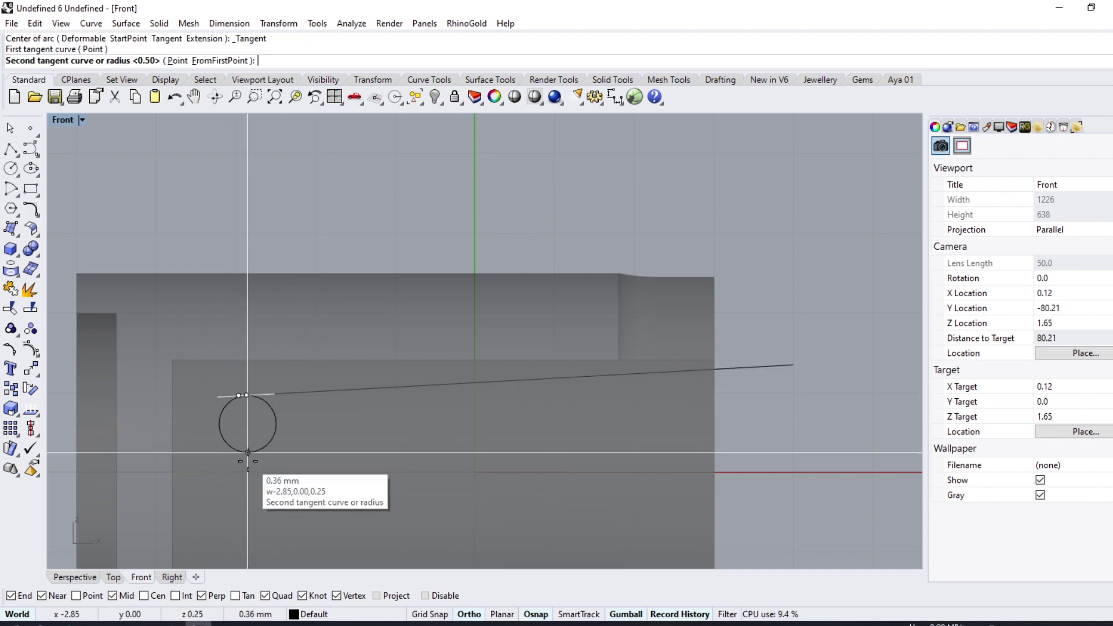
{"action": "left_click", "coordinate": [236, 451]}
{"action": "key", "text": "Return"}
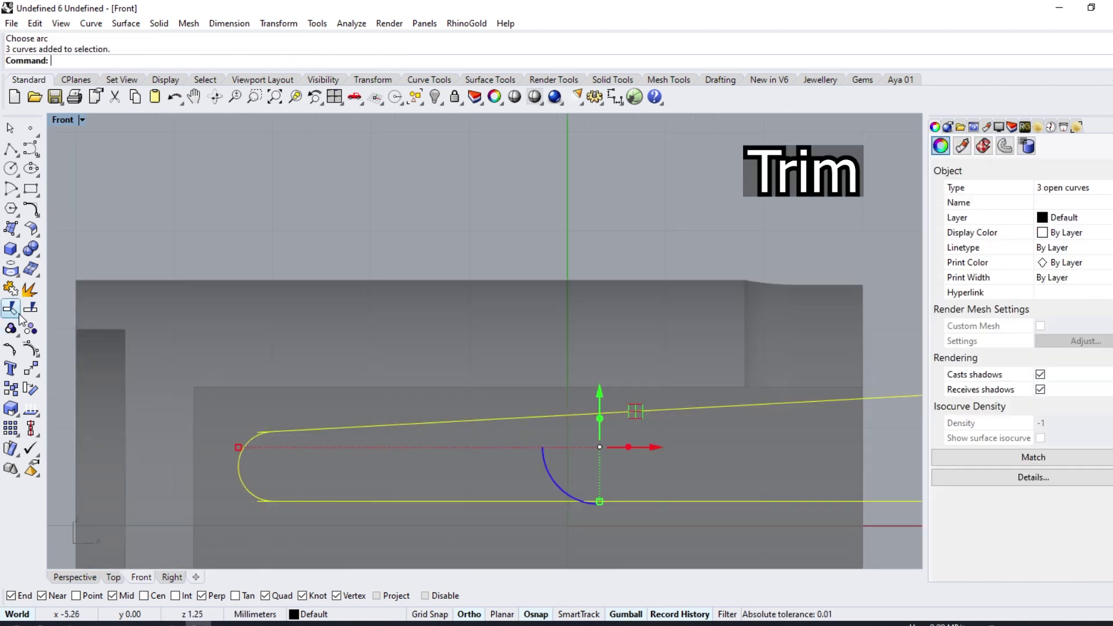
- Trim the overhanging line ends at the arc and join them into one hairpin curve
{"action": "scroll", "coordinate": [255, 441], "scroll_direction": "up", "scroll_amount": 3}
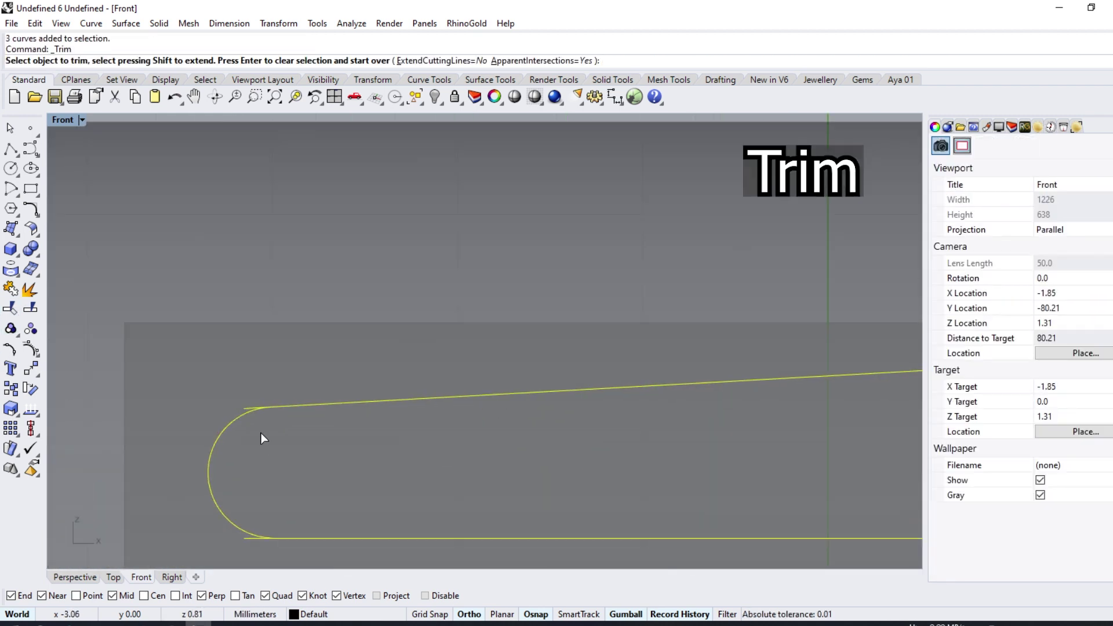
{"action": "left_click", "coordinate": [242, 405]}
{"action": "scroll", "coordinate": [222, 423], "scroll_direction": "down", "scroll_amount": 3}
{"action": "left_click", "coordinate": [237, 471]}
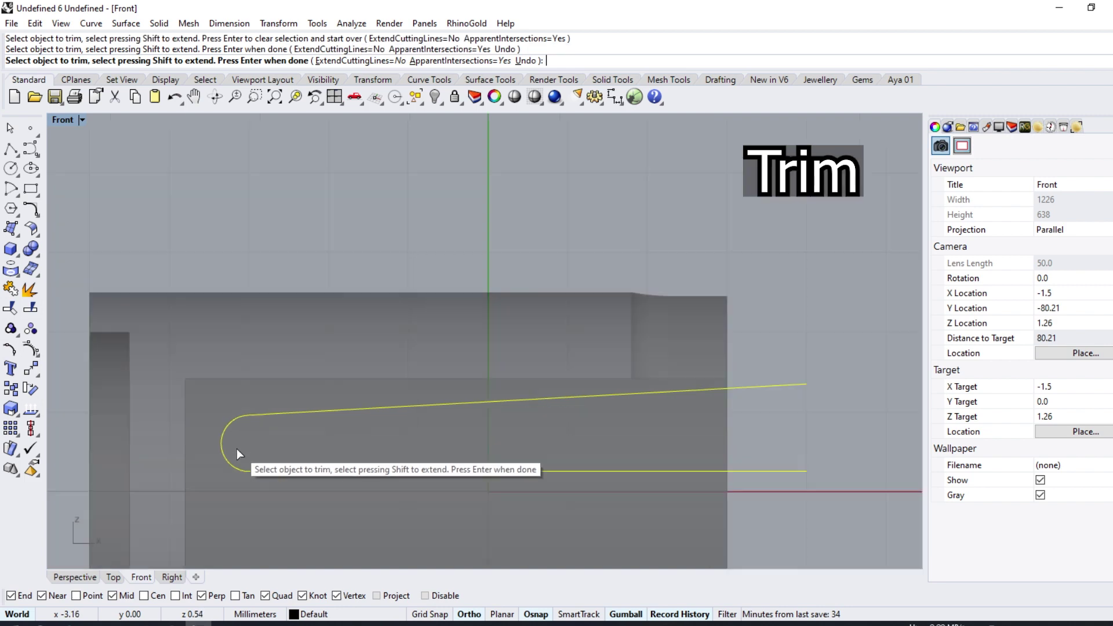
{"action": "scroll", "coordinate": [237, 448], "scroll_direction": "down", "scroll_amount": 2}
{"action": "key", "text": "Return"}
{"action": "key", "text": "ctrl+j"}
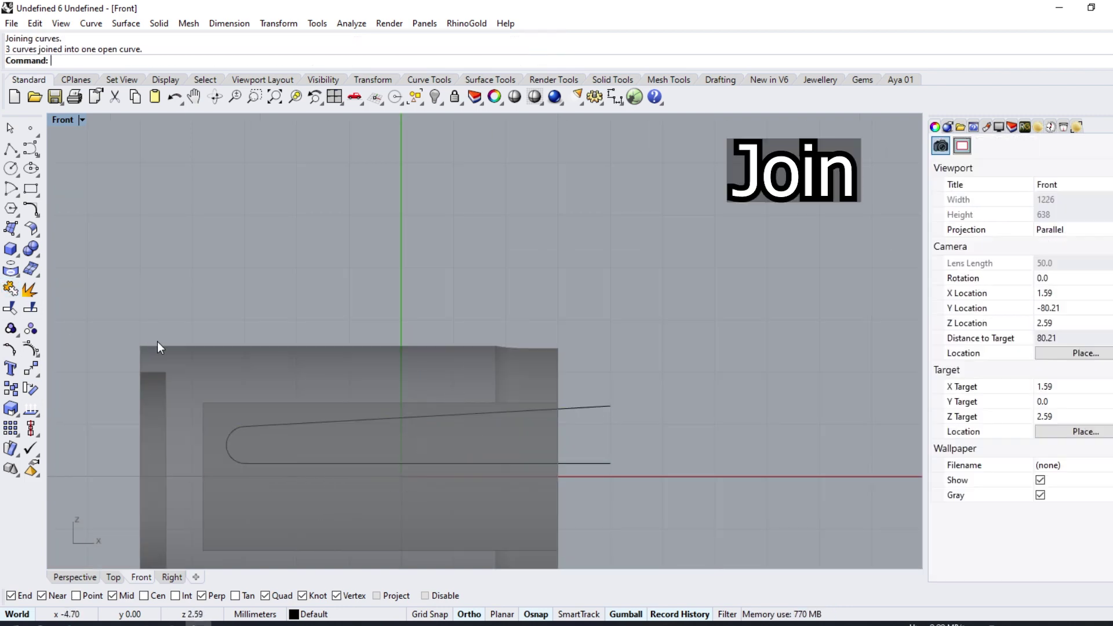
- Split the hairpin's upper leg at the slot edge and delete the cut-off end
{"action": "scroll", "coordinate": [278, 444], "scroll_direction": "up", "scroll_amount": 1}
{"action": "left_click", "coordinate": [285, 420]}
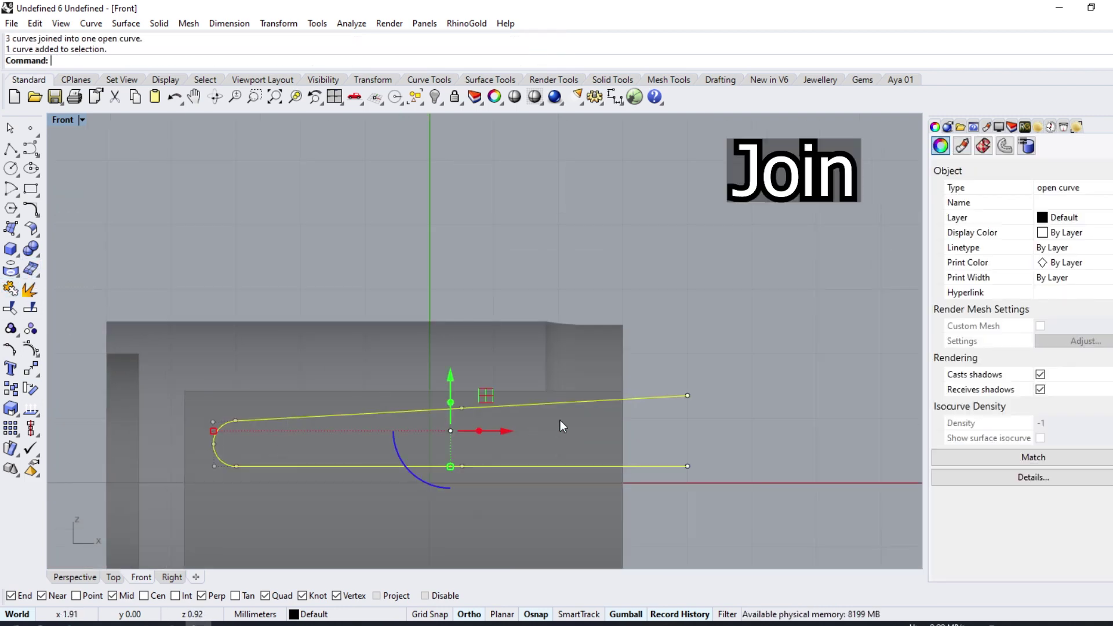
{"action": "left_click", "coordinate": [30, 309]}
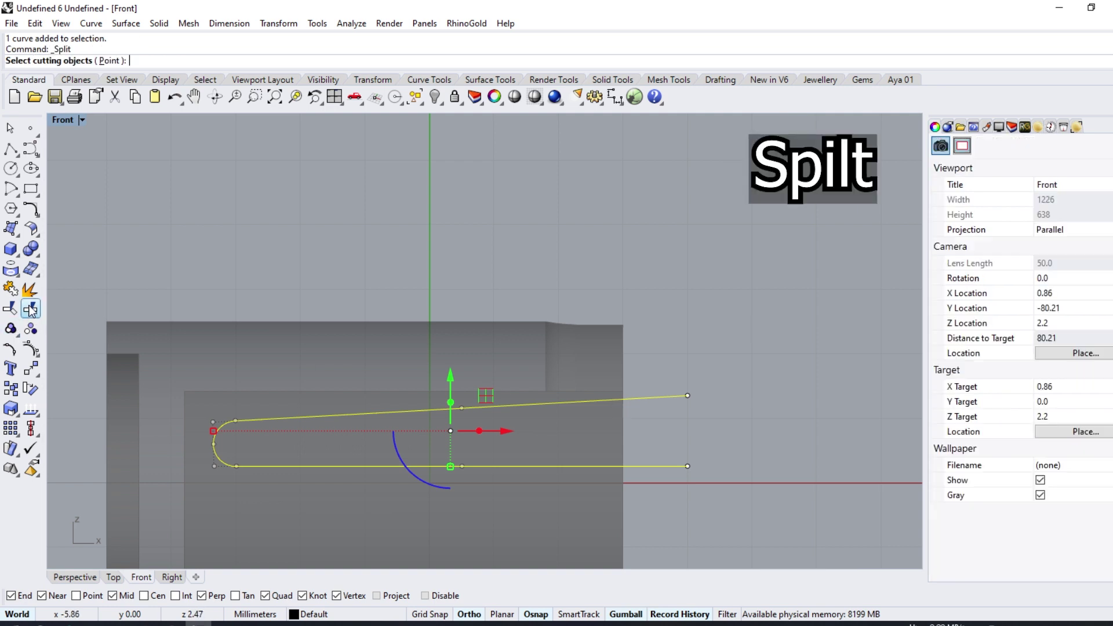
{"action": "left_click", "coordinate": [109, 60]}
{"action": "scroll", "coordinate": [627, 412], "scroll_direction": "up", "scroll_amount": 1}
{"action": "scroll", "coordinate": [595, 377], "scroll_direction": "up", "scroll_amount": 2}
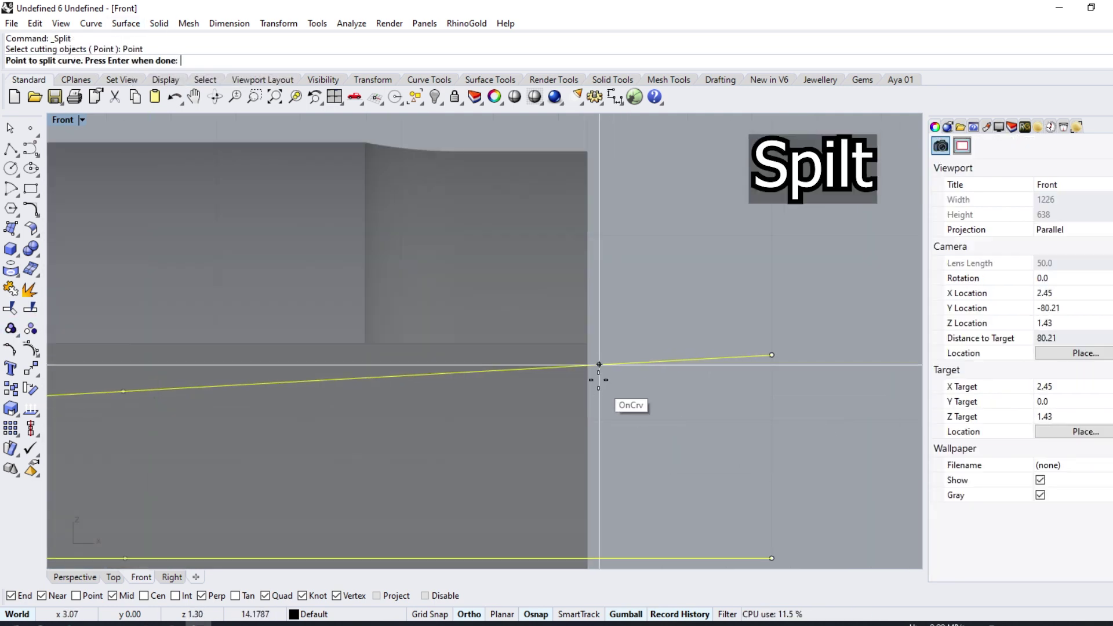
{"action": "left_click", "coordinate": [581, 366]}
{"action": "key", "text": "Return"}
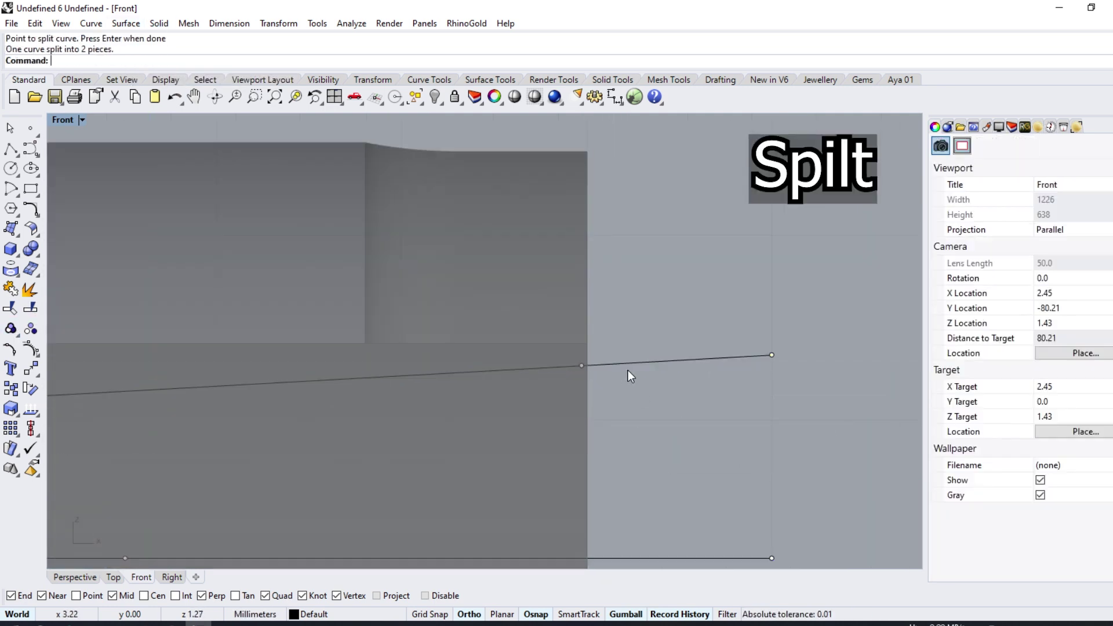
{"action": "left_click", "coordinate": [633, 368]}
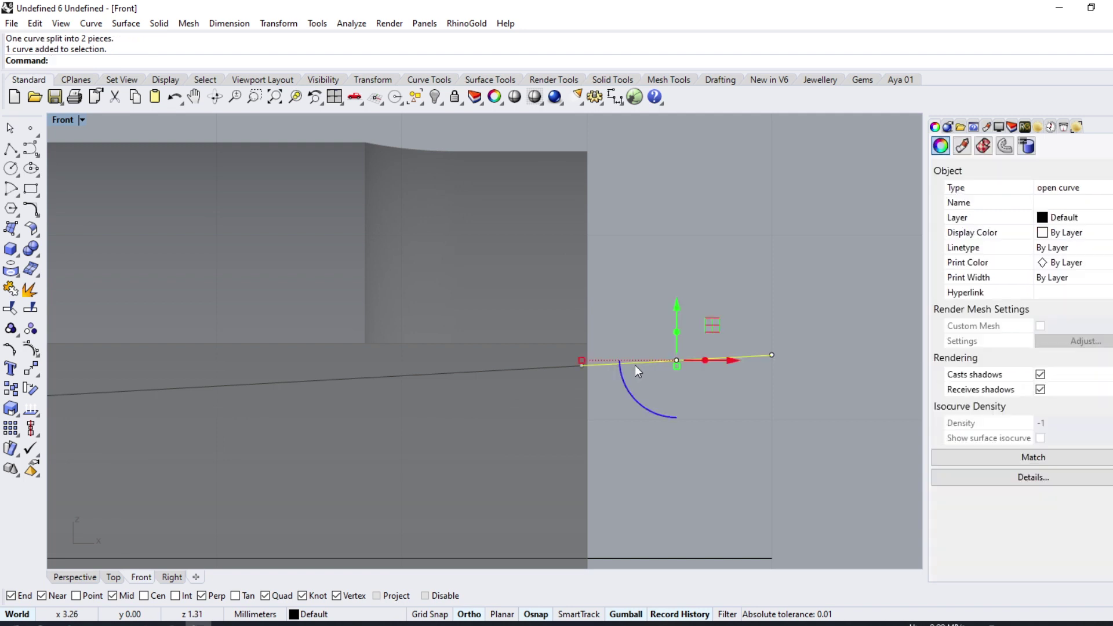
{"action": "key", "text": "Delete"}
- Offset the hairpin curve 0.3 inward
{"action": "scroll", "coordinate": [635, 368], "scroll_direction": "down", "scroll_amount": 5}
{"action": "left_click", "coordinate": [579, 369]}
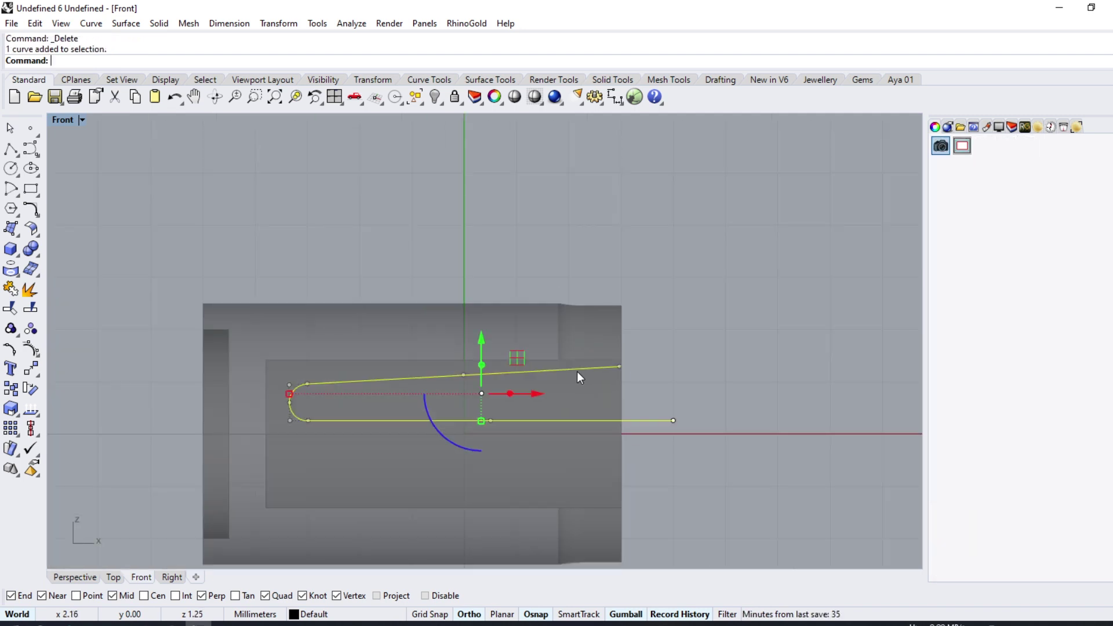
{"action": "left_click", "coordinate": [36, 215]}
{"action": "left_click", "coordinate": [231, 217]}
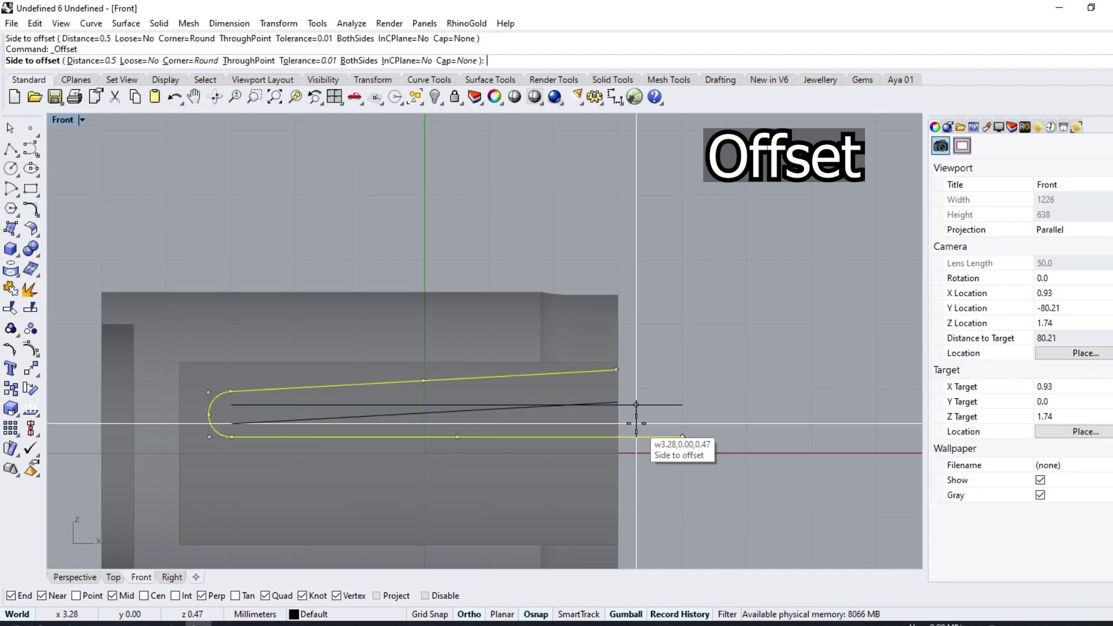
{"action": "type", "text": ".3"}
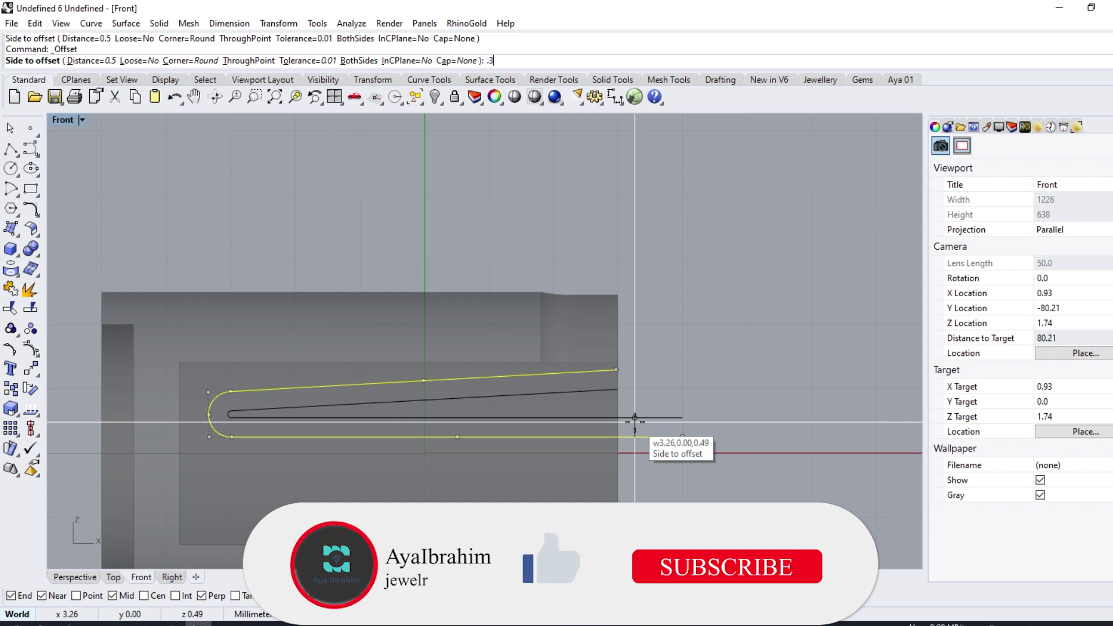
{"action": "key", "text": "Return"}
{"action": "left_click", "coordinate": [635, 418]}
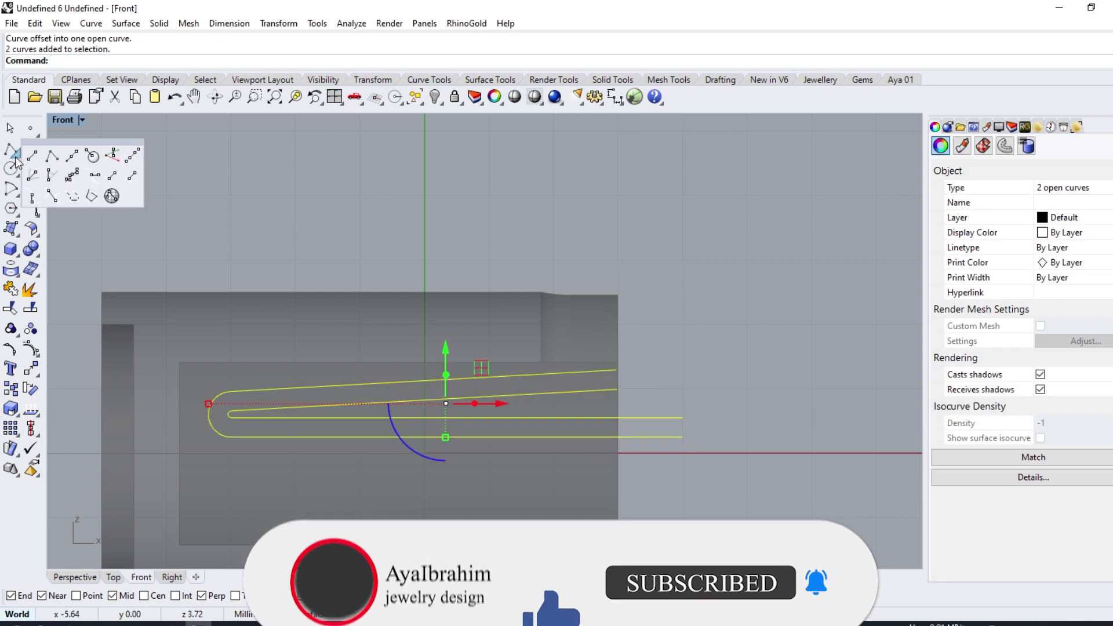
- Draw a vertical line joining the upper ends of the two hairpin curves and trim its tail
{"action": "left_click", "coordinate": [82, 149]}
{"action": "scroll", "coordinate": [578, 346], "scroll_direction": "up", "scroll_amount": 5}
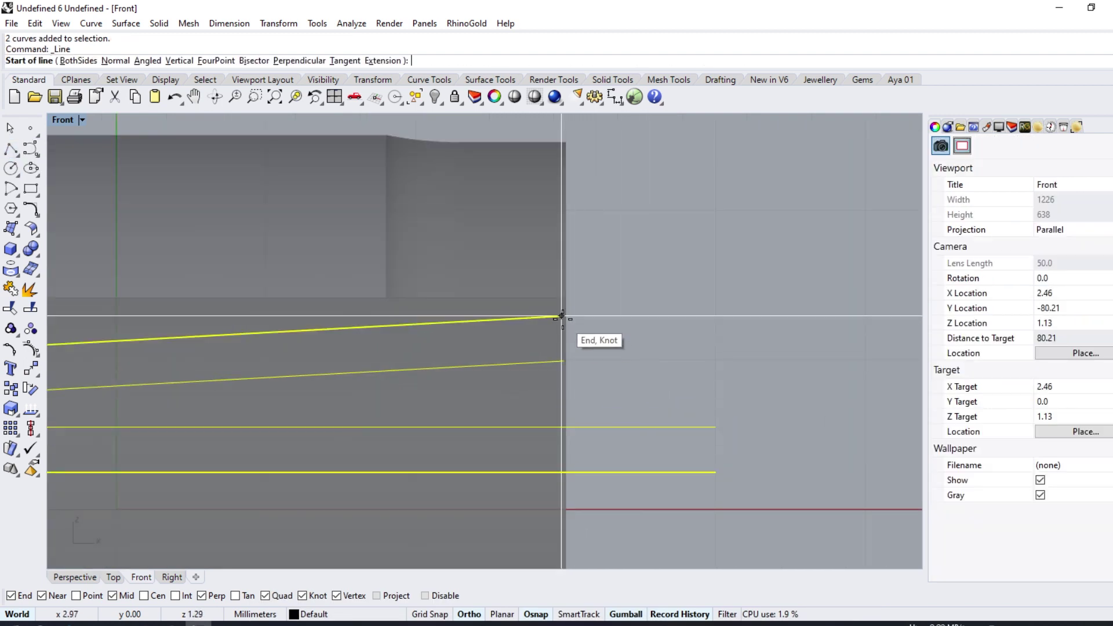
{"action": "left_click", "coordinate": [562, 316]}
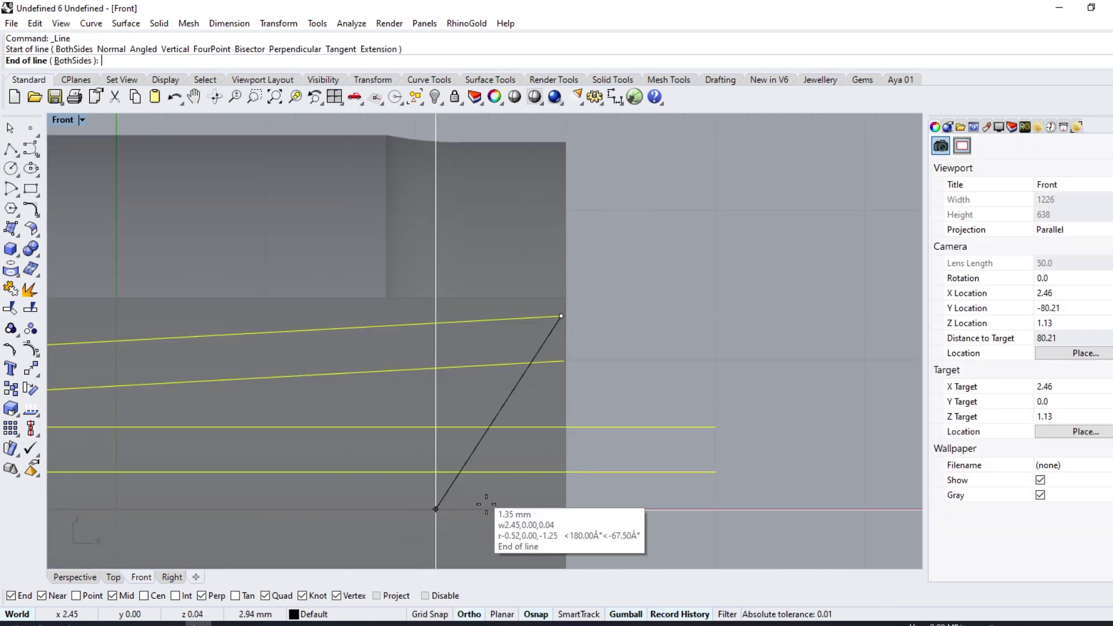
{"action": "left_click", "coordinate": [425, 595]}
{"action": "scroll", "coordinate": [542, 308], "scroll_direction": "up", "scroll_amount": 1}
{"action": "scroll", "coordinate": [543, 308], "scroll_direction": "up", "scroll_amount": 2}
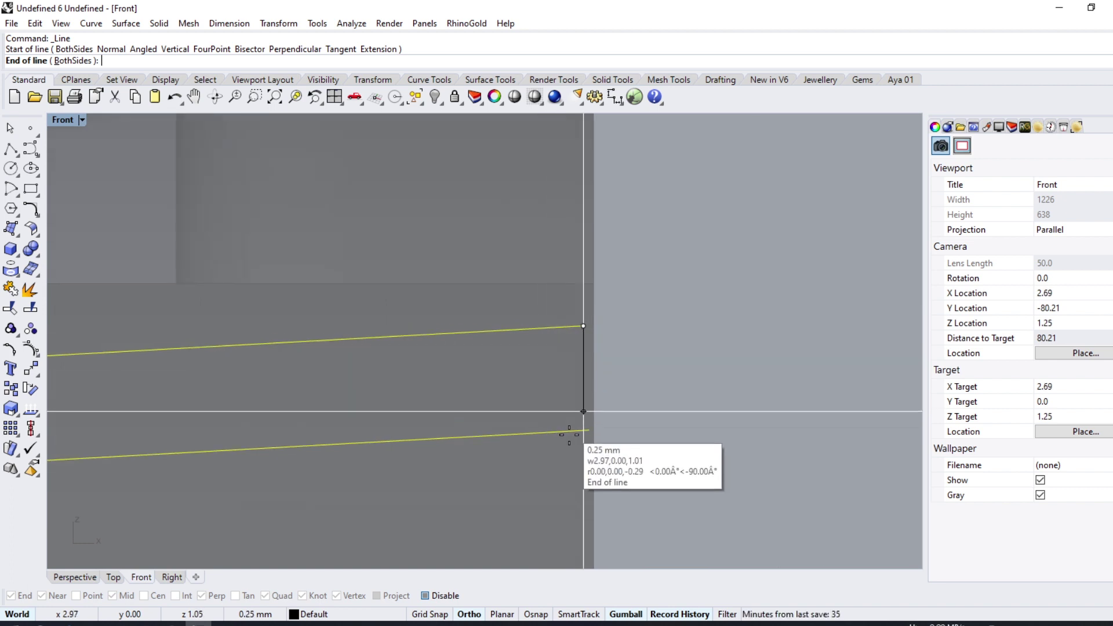
{"action": "left_click", "coordinate": [583, 467]}
{"action": "left_click_drag", "start_coordinate": [641, 300], "coordinate": [523, 493]}
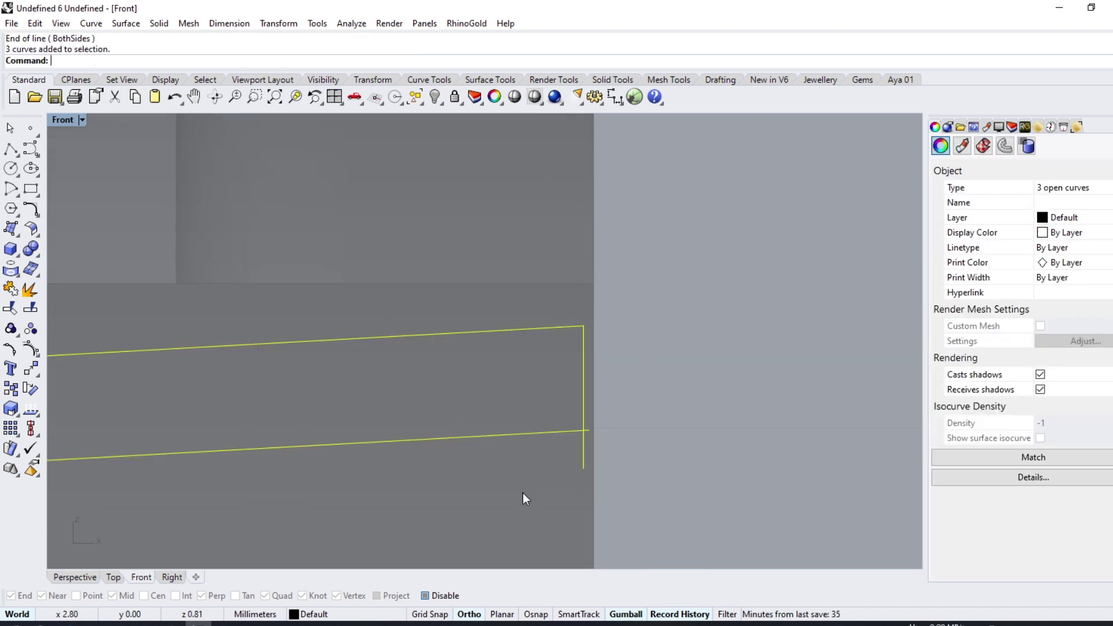
{"action": "left_click", "coordinate": [10, 308]}
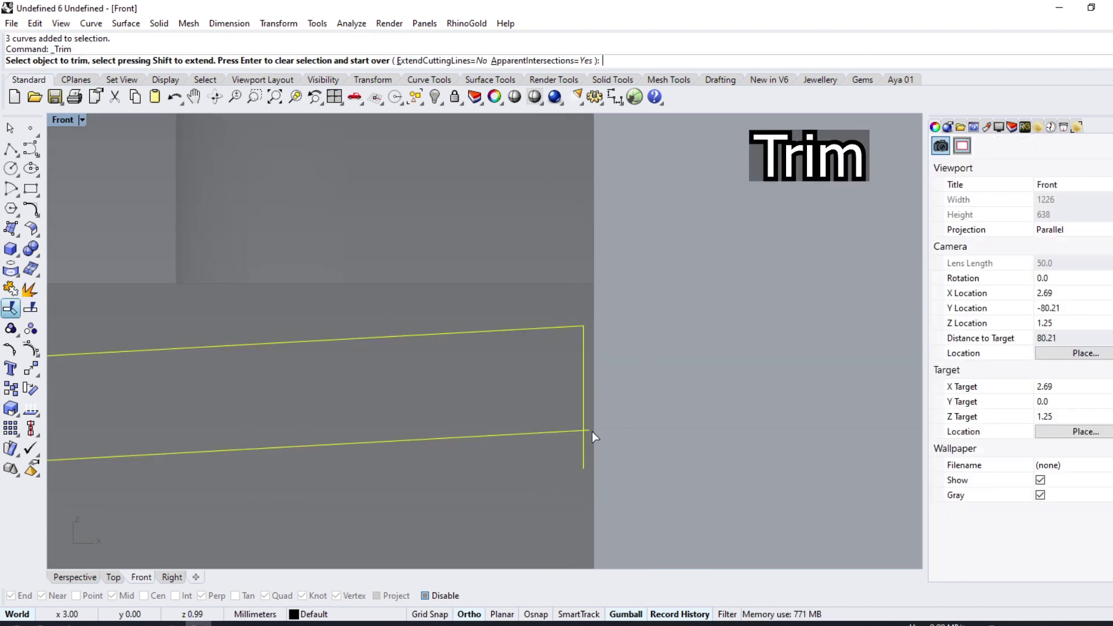
{"action": "left_click", "coordinate": [585, 451]}
{"action": "scroll", "coordinate": [513, 373], "scroll_direction": "down", "scroll_amount": 1}
{"action": "scroll", "coordinate": [591, 382], "scroll_direction": "down", "scroll_amount": 1}
{"action": "key", "text": "Return"}
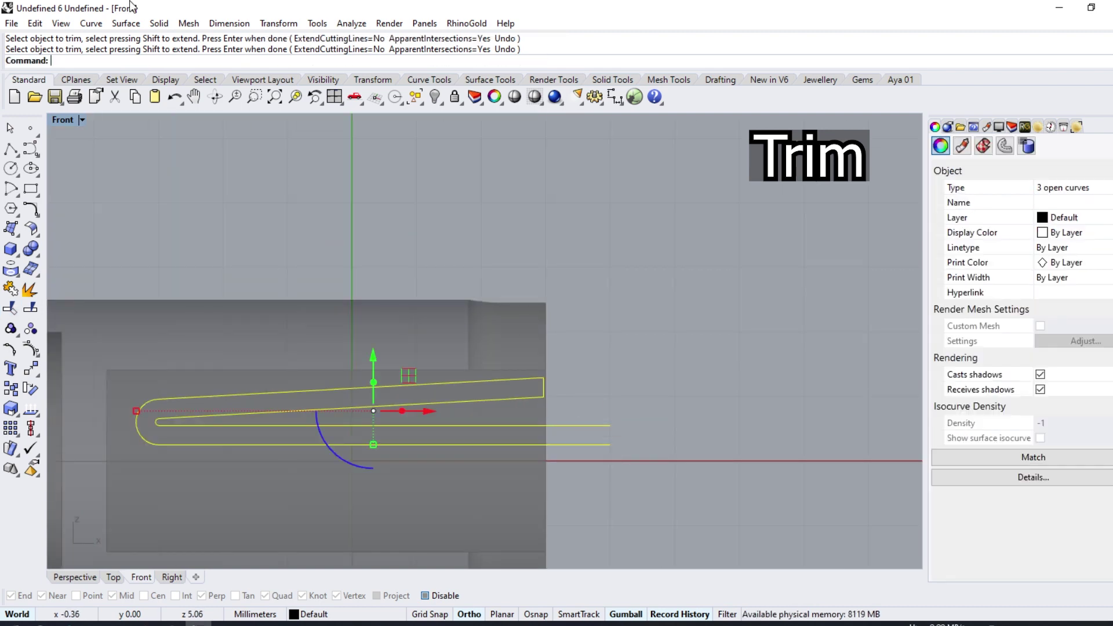
- Sweep a flat U-shaped strip surface along the two rails, adding one slash
{"action": "left_click", "coordinate": [123, 24]}
{"action": "left_click", "coordinate": [138, 71]}
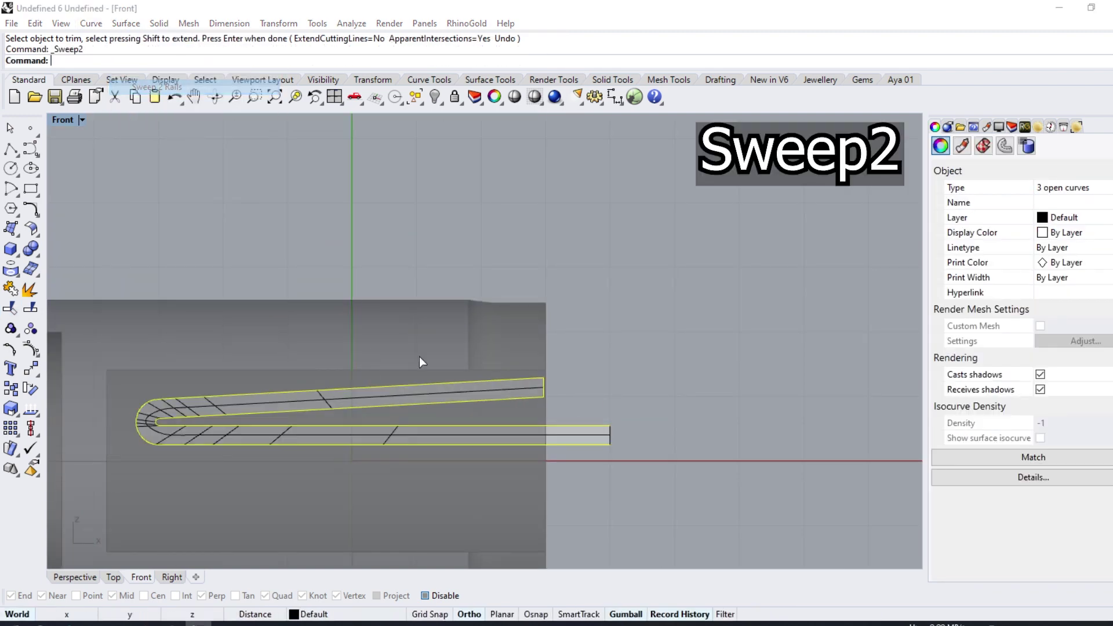
{"action": "left_click", "coordinate": [504, 440]}
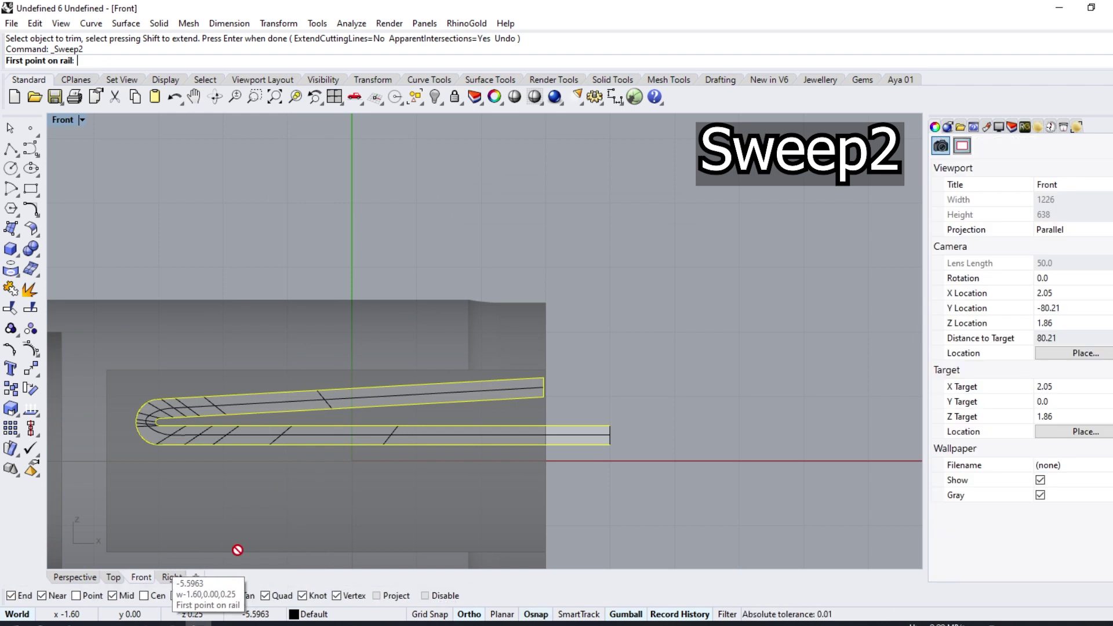
{"action": "left_click", "coordinate": [211, 445]}
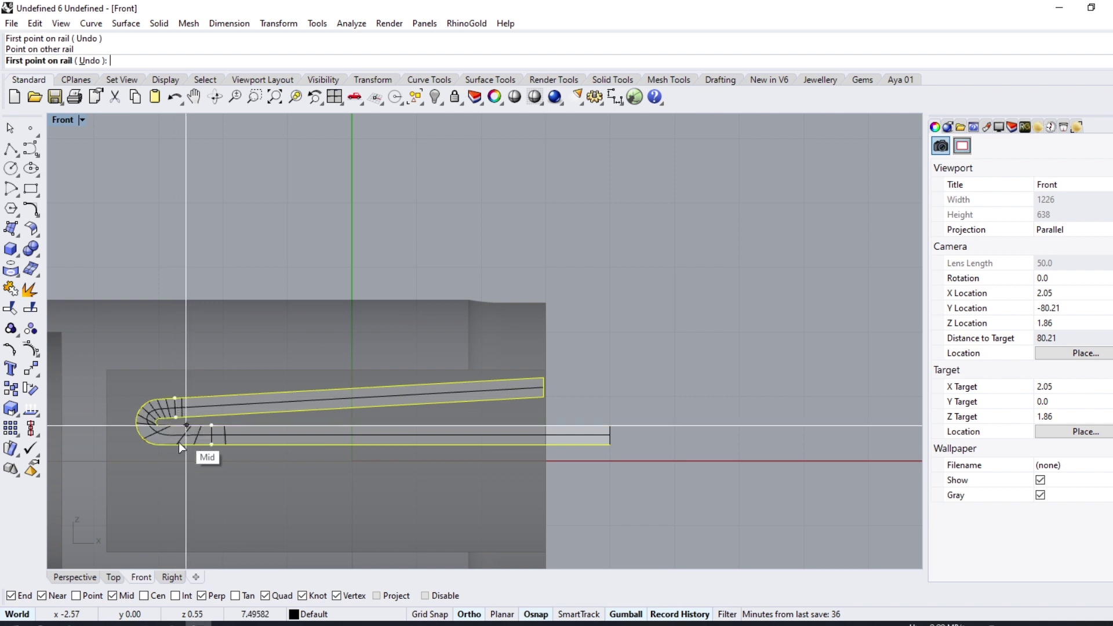
{"action": "left_click", "coordinate": [156, 422]}
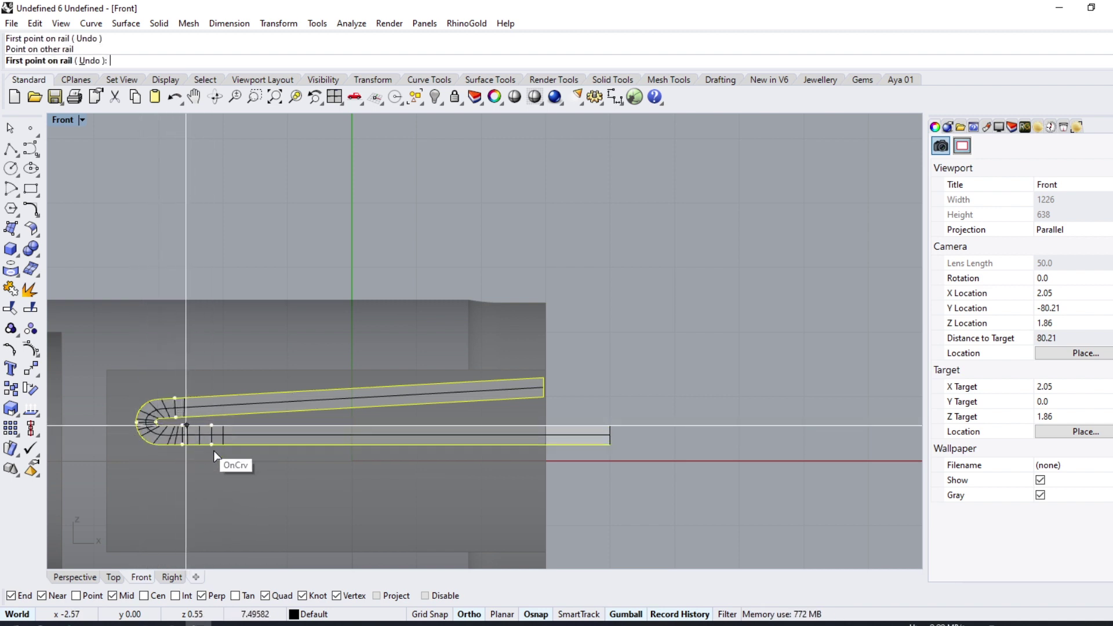
{"action": "key", "text": "Return"}
{"action": "left_click", "coordinate": [536, 442]}
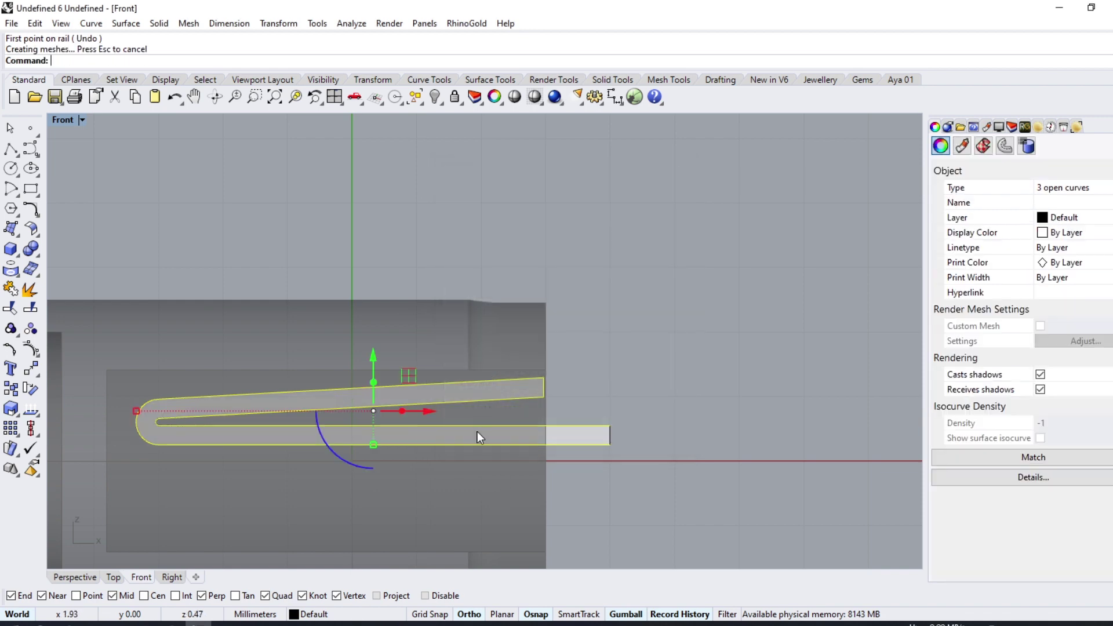
- Select the new strip surface and orbit around it in the Perspective view
{"action": "left_click", "coordinate": [482, 447]}
{"action": "scroll", "coordinate": [593, 436], "scroll_direction": "up", "scroll_amount": 3}
{"action": "left_click", "coordinate": [593, 436]}
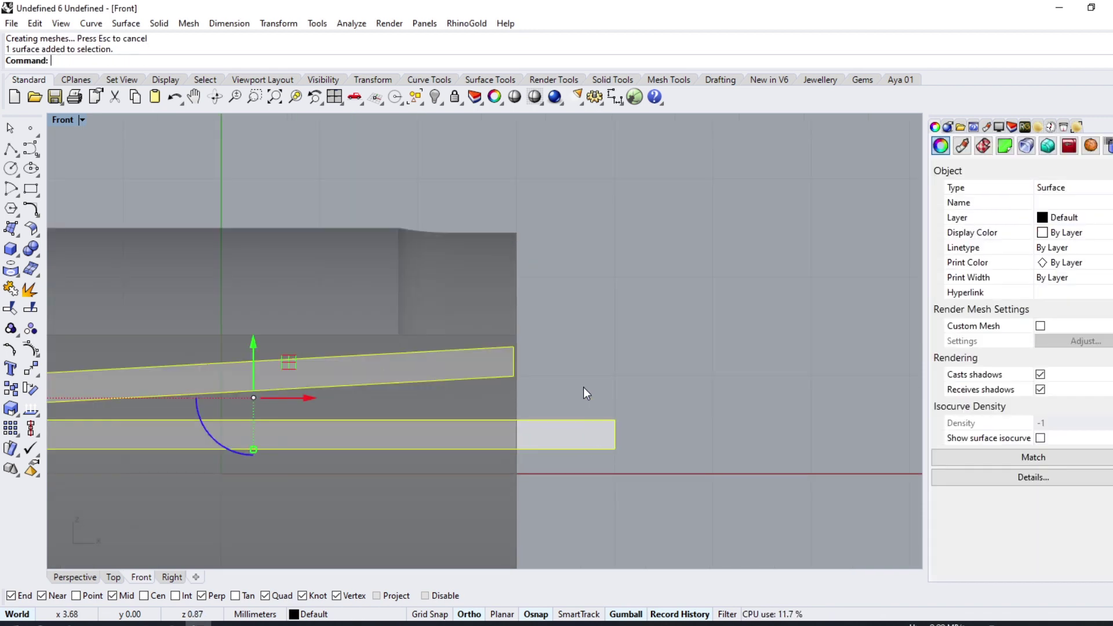
{"action": "scroll", "coordinate": [584, 389], "scroll_direction": "down", "scroll_amount": 3}
{"action": "left_click", "coordinate": [85, 581]}
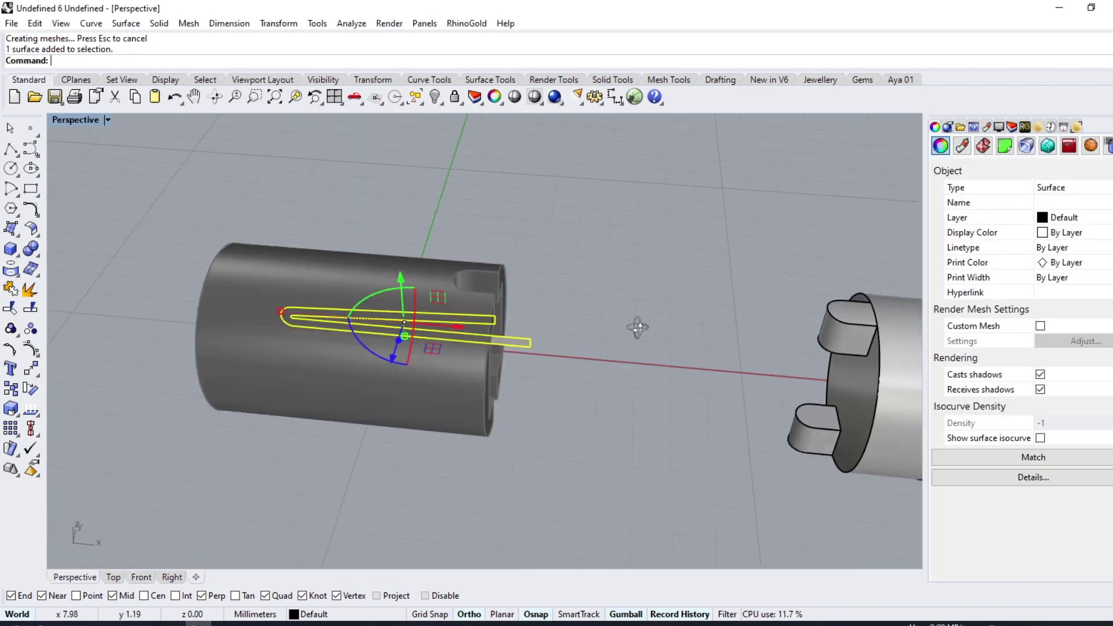
{"action": "mouse_move", "coordinate": [638, 326]}
{"action": "right_mouse_down"}
{"action": "mouse_move", "coordinate": [663, 450]}
{"action": "mouse_move", "coordinate": [545, 355]}
{"action": "mouse_move", "coordinate": [541, 475]}
{"action": "mouse_move", "coordinate": [477, 443]}
{"action": "right_mouse_up"}
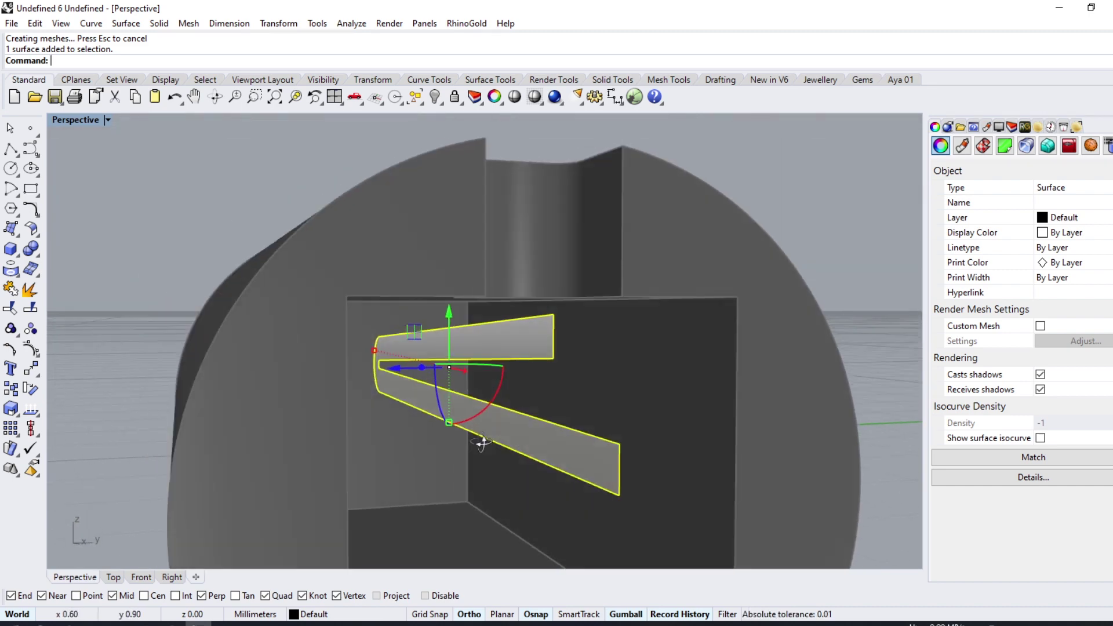
{"action": "scroll", "coordinate": [469, 327], "scroll_direction": "down", "scroll_amount": 2}
{"action": "mouse_move", "coordinate": [468, 327]}
{"action": "right_mouse_down"}
{"action": "mouse_move", "coordinate": [473, 368]}
{"action": "mouse_move", "coordinate": [416, 378]}
{"action": "right_mouse_up"}
{"action": "scroll", "coordinate": [416, 378], "scroll_direction": "up", "scroll_amount": 3}
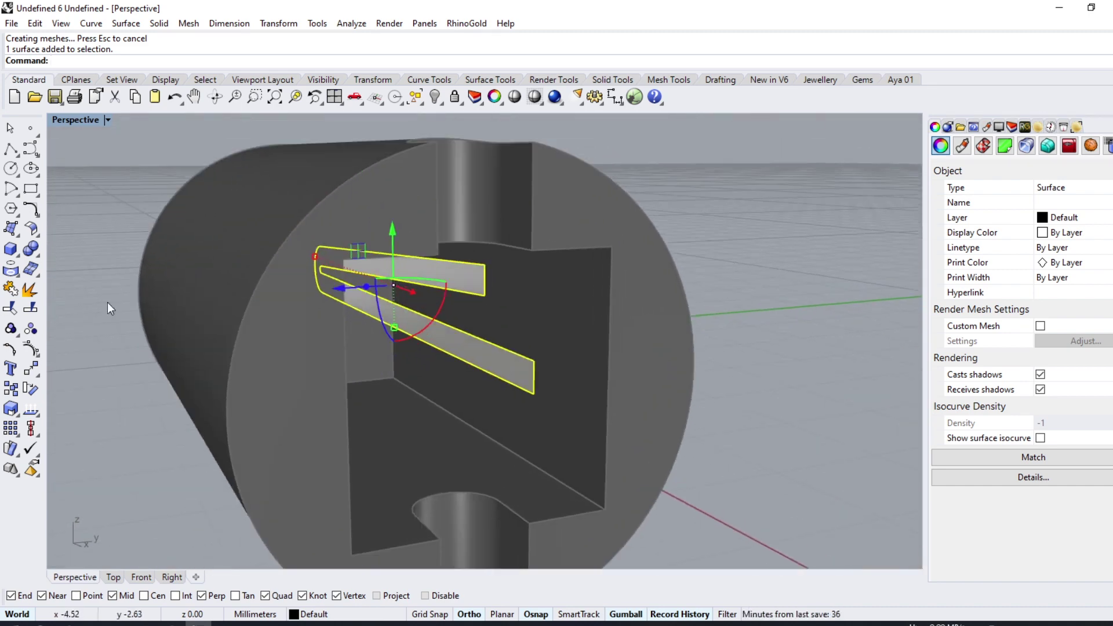
- Extrude the strip surface to both sides into a closed solid clip
{"action": "left_click", "coordinate": [21, 260]}
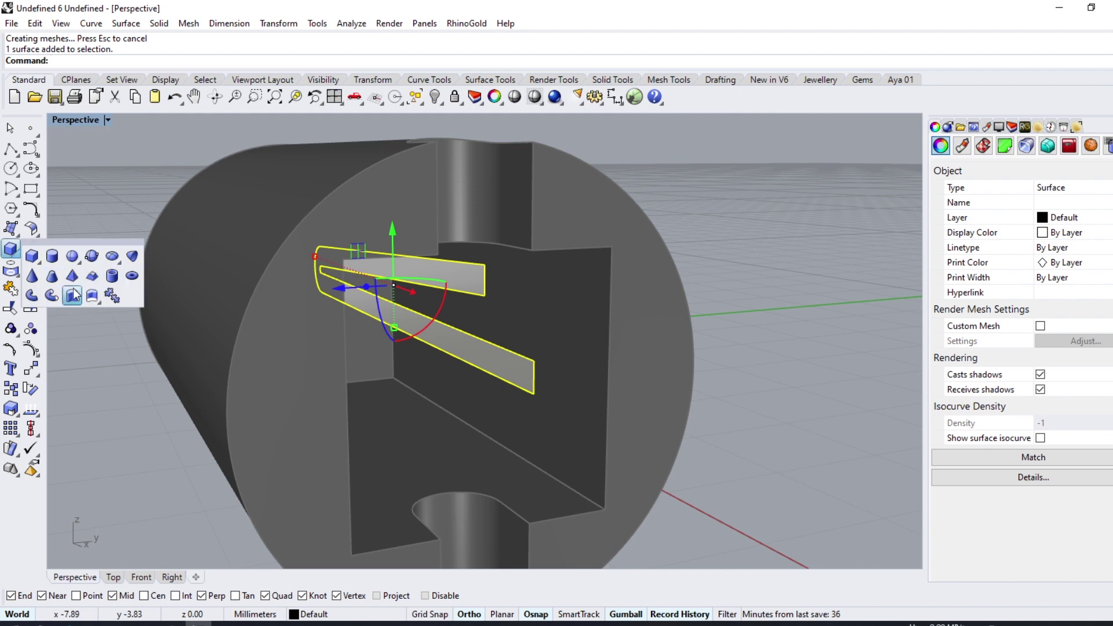
{"action": "left_click", "coordinate": [93, 295]}
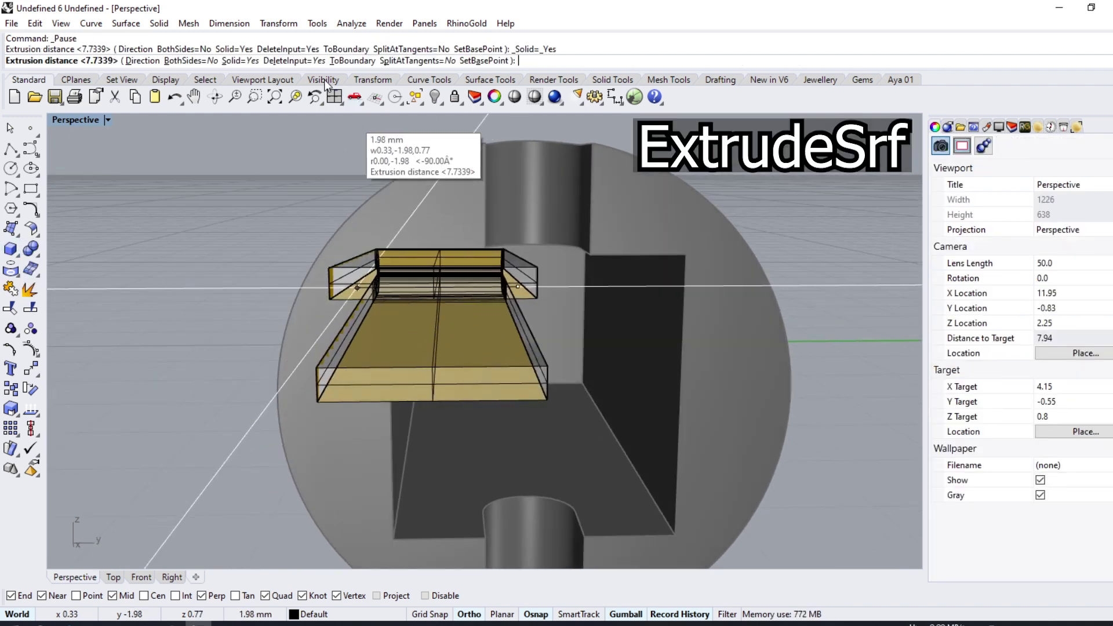
{"action": "left_click", "coordinate": [191, 60]}
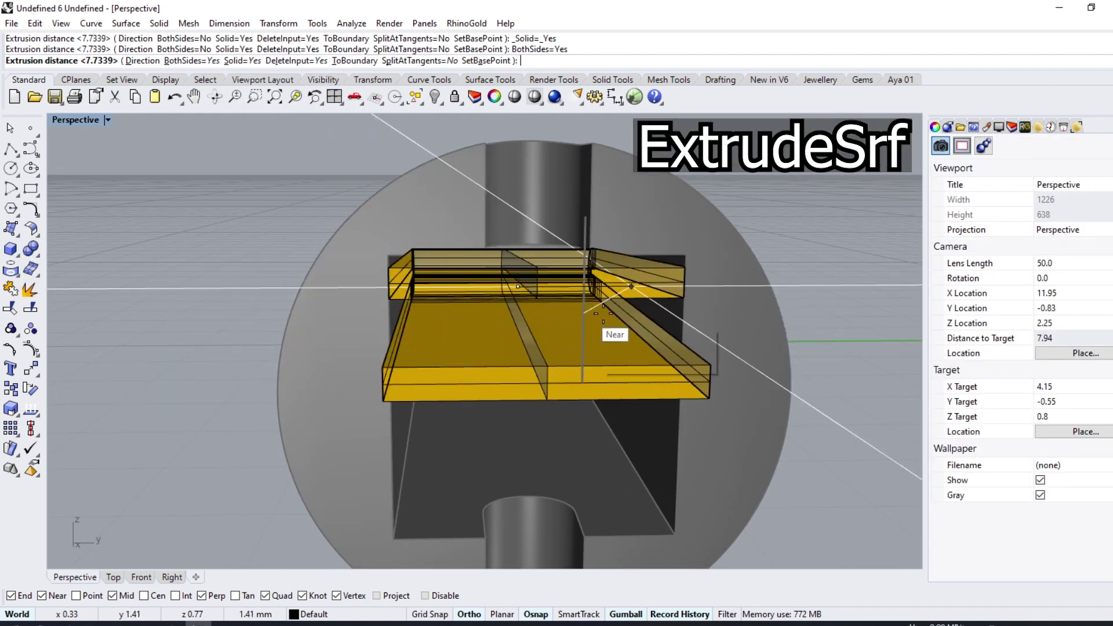
{"action": "key", "text": "ctrl+F3"}
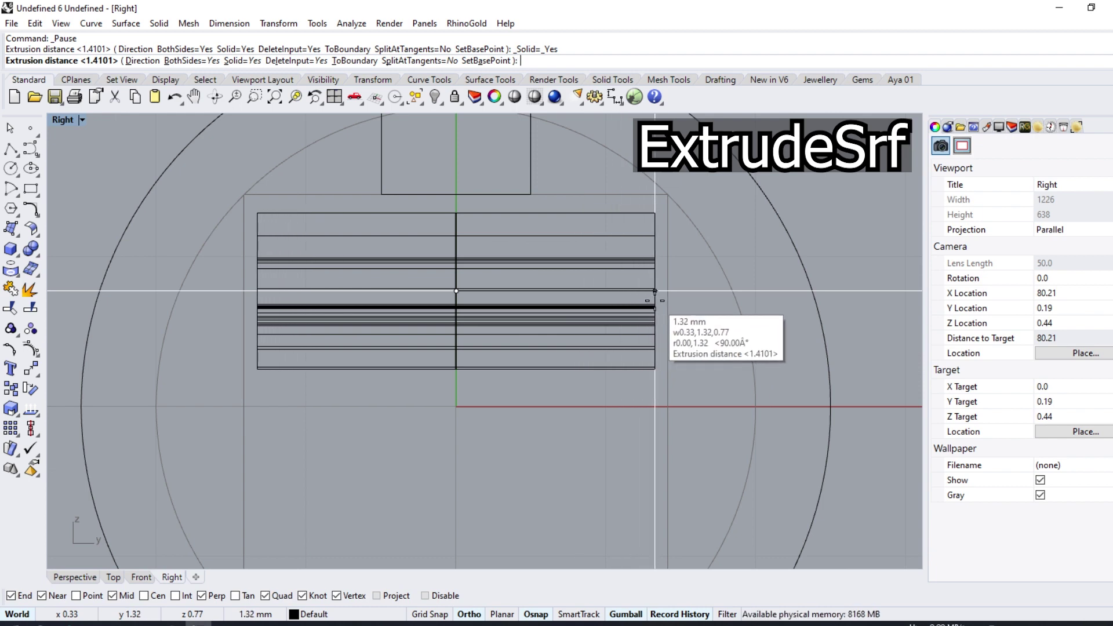
{"action": "left_click", "coordinate": [655, 292]}
- Inspect the extruded clip in Perspective, then select it in the Front view
{"action": "left_click", "coordinate": [643, 257]}
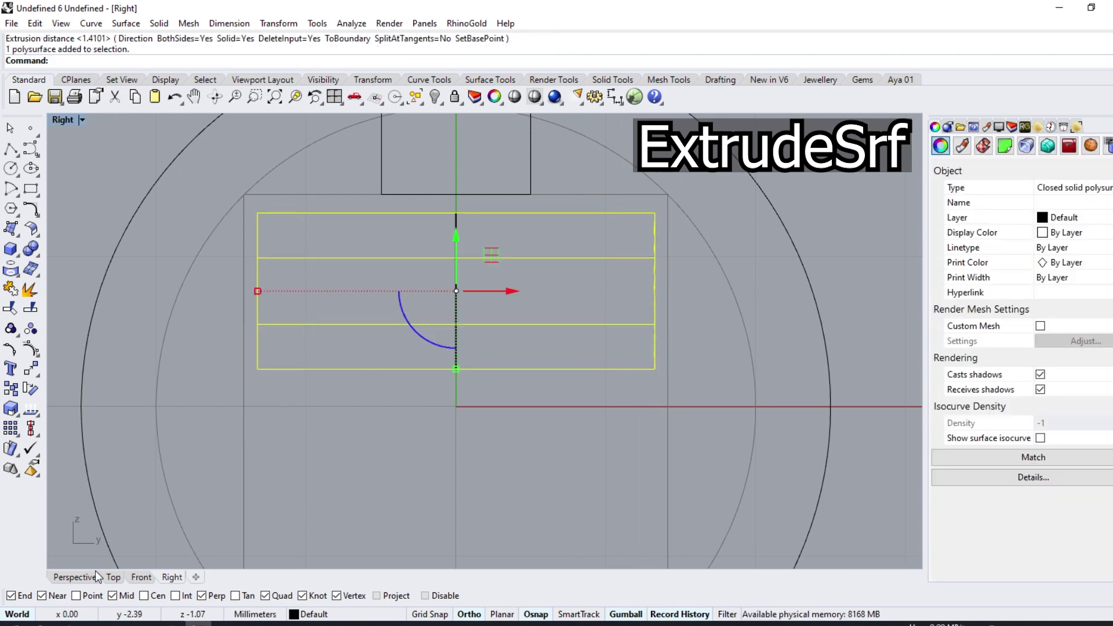
{"action": "left_click", "coordinate": [74, 577]}
{"action": "mouse_move", "coordinate": [436, 323]}
{"action": "right_mouse_down"}
{"action": "mouse_move", "coordinate": [489, 339]}
{"action": "mouse_move", "coordinate": [429, 387]}
{"action": "right_mouse_up"}
{"action": "left_click", "coordinate": [429, 388]}
{"action": "left_click", "coordinate": [141, 578]}
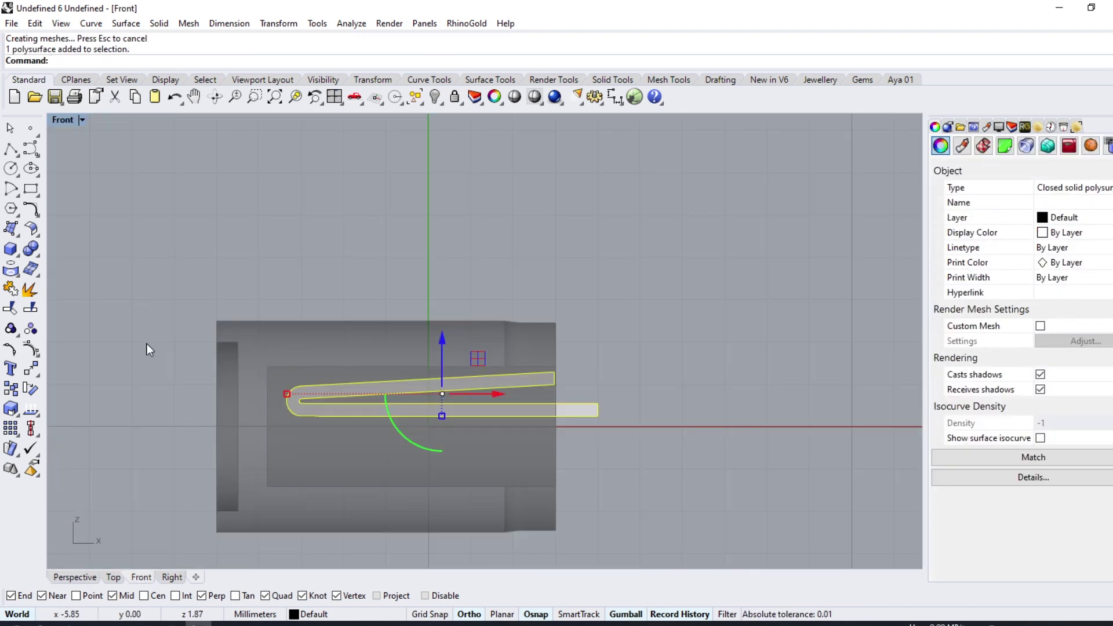
- Mirror the wire clip across the X axis to create a matching clip
{"action": "left_click", "coordinate": [38, 378]}
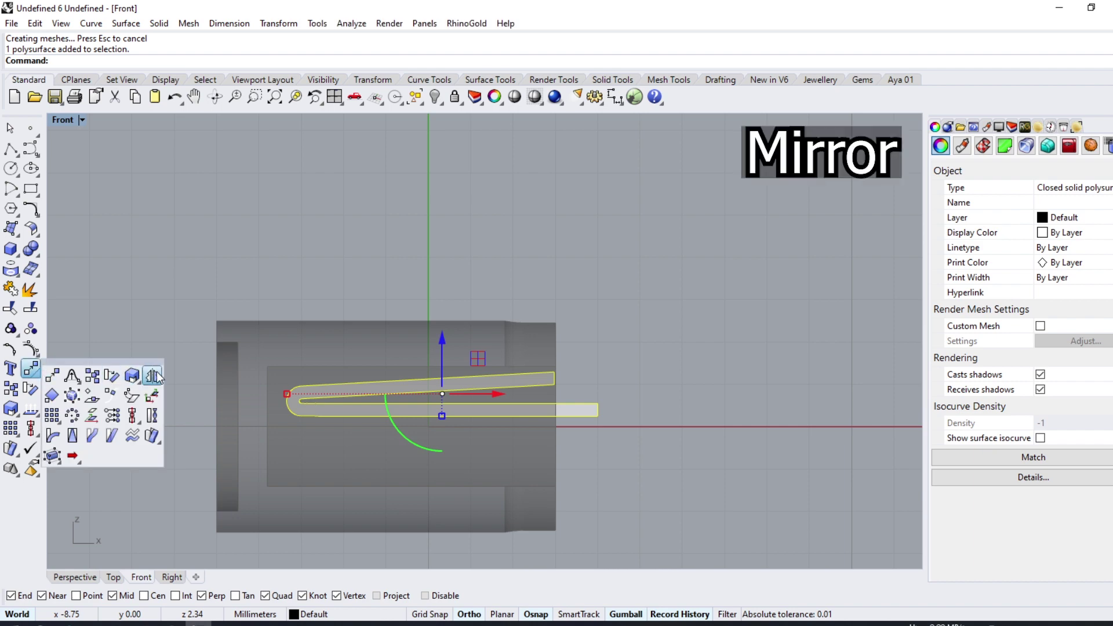
{"action": "left_click", "coordinate": [153, 376]}
{"action": "left_click", "coordinate": [160, 61]}
{"action": "left_click", "coordinate": [600, 351]}
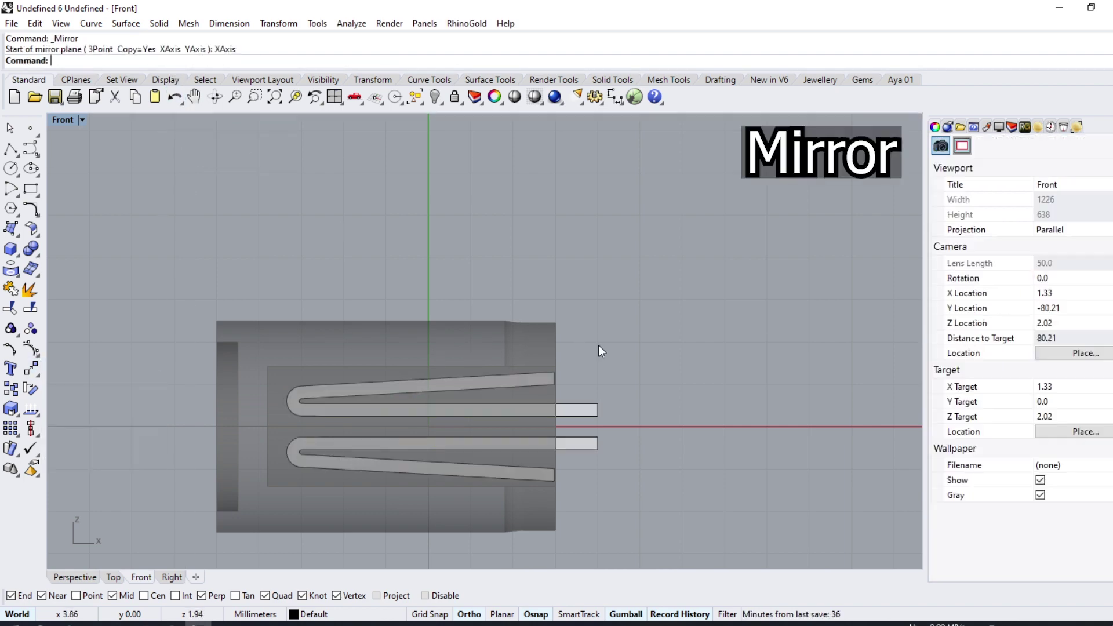
- Move both wire clips 10 mm to the right with the gumball
{"action": "left_click_drag", "start_coordinate": [412, 508], "coordinate": [412, 508]}
{"action": "key", "text": "ctrl+z"}
{"action": "left_click_drag", "start_coordinate": [541, 398], "coordinate": [622, 403]}
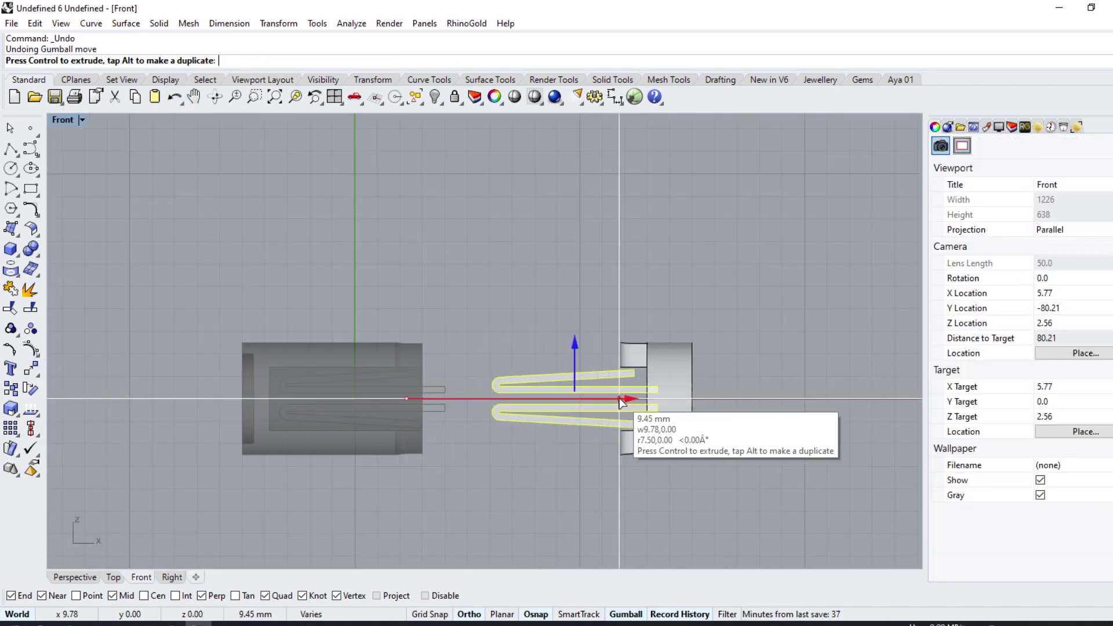
{"action": "type", "text": "10"}
{"action": "key", "text": "Return"}
{"action": "scroll", "coordinate": [529, 427], "scroll_direction": "up", "scroll_amount": 2}
{"action": "scroll", "coordinate": [598, 280], "scroll_direction": "up", "scroll_amount": 3}
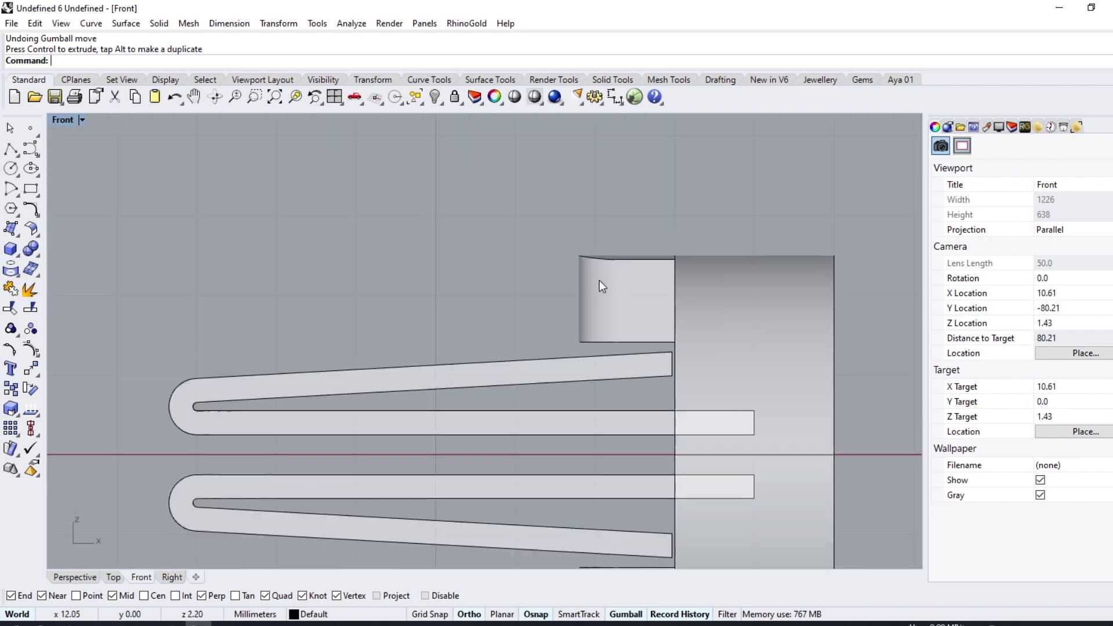
- Move the small rounded tab 10 mm toward the tube in Top view
{"action": "left_click", "coordinate": [605, 290]}
{"action": "left_click_drag", "start_coordinate": [606, 290], "coordinate": [572, 352]}
{"action": "key", "text": "ctrl+F1"}
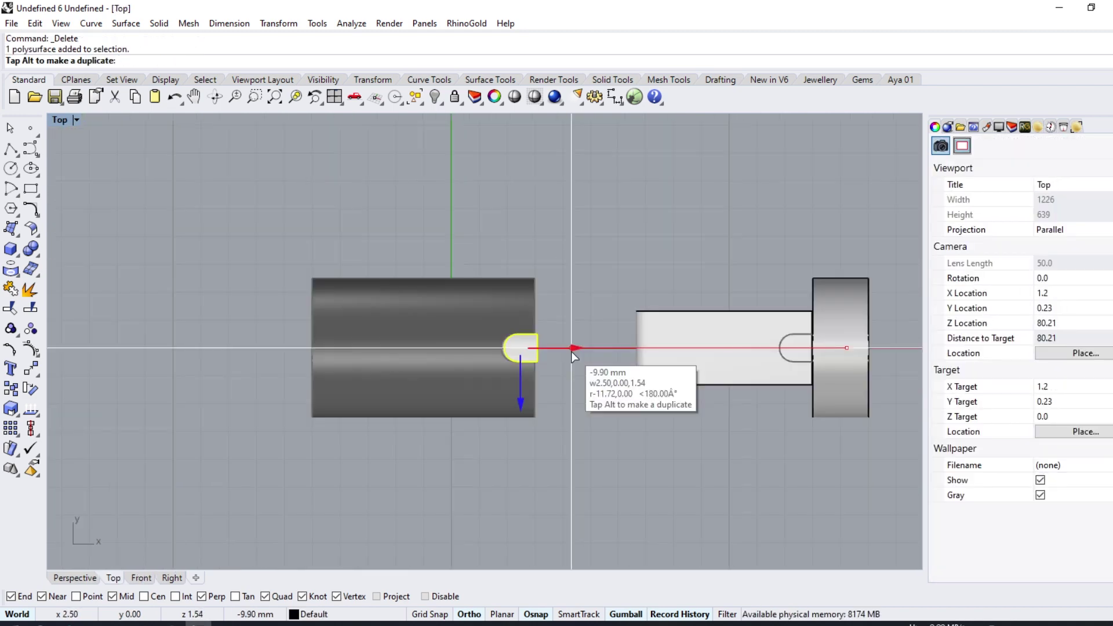
{"action": "type", "text": "10"}
{"action": "key", "text": "Return"}
{"action": "scroll", "coordinate": [509, 345], "scroll_direction": "up", "scroll_amount": 5}
{"action": "scroll", "coordinate": [506, 350], "scroll_direction": "up", "scroll_amount": 2}
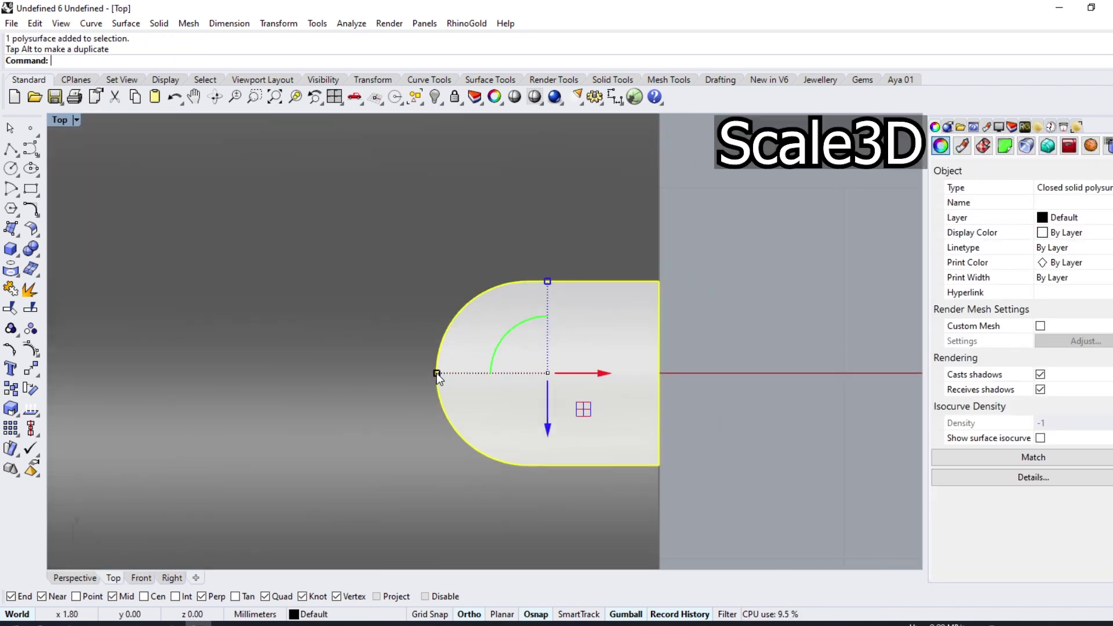
- Shrink the rounded tab and slide it right into the tube's notch
{"action": "left_click_drag", "start_coordinate": [436, 373], "coordinate": [446, 374]}
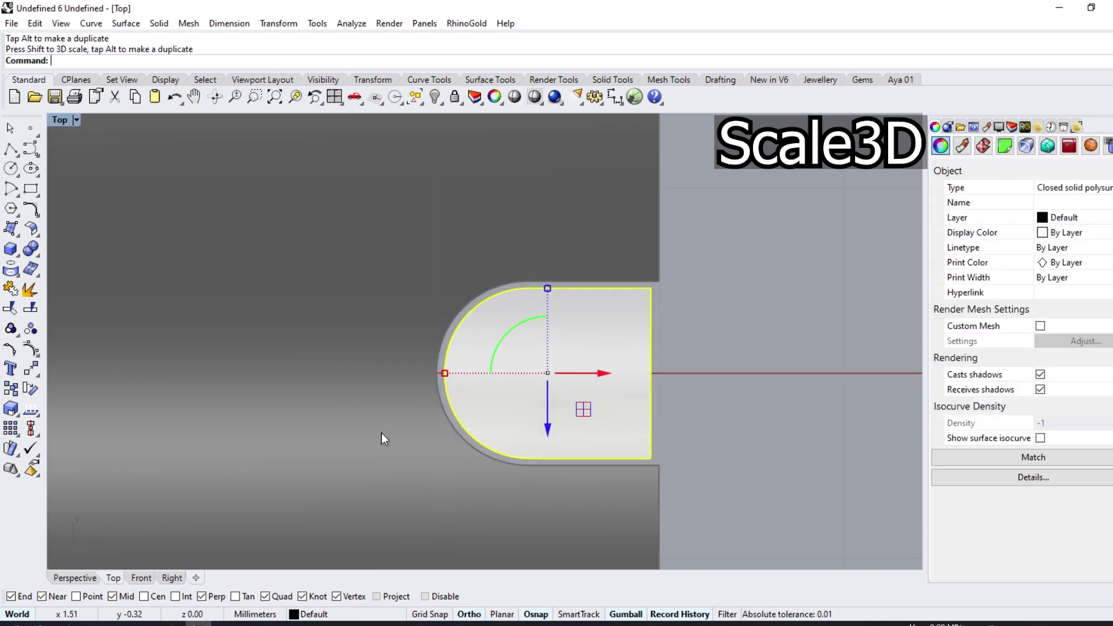
{"action": "scroll", "coordinate": [381, 433], "scroll_direction": "down", "scroll_amount": 3}
{"action": "scroll", "coordinate": [389, 398], "scroll_direction": "down", "scroll_amount": 3}
{"action": "left_click_drag", "start_coordinate": [485, 408], "coordinate": [826, 413]}
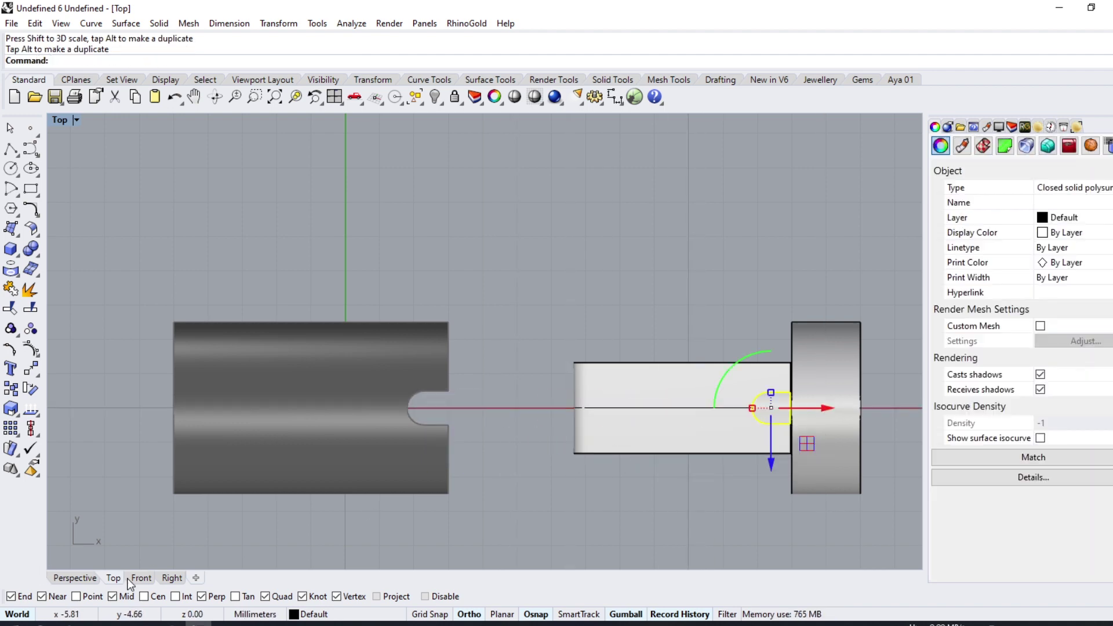
- Stretch the tab to a new height with Scale1D in the Front view
{"action": "left_click", "coordinate": [131, 578]}
{"action": "left_click", "coordinate": [576, 303]}
{"action": "scroll", "coordinate": [586, 348], "scroll_direction": "up", "scroll_amount": 3}
{"action": "left_click", "coordinate": [587, 463]}
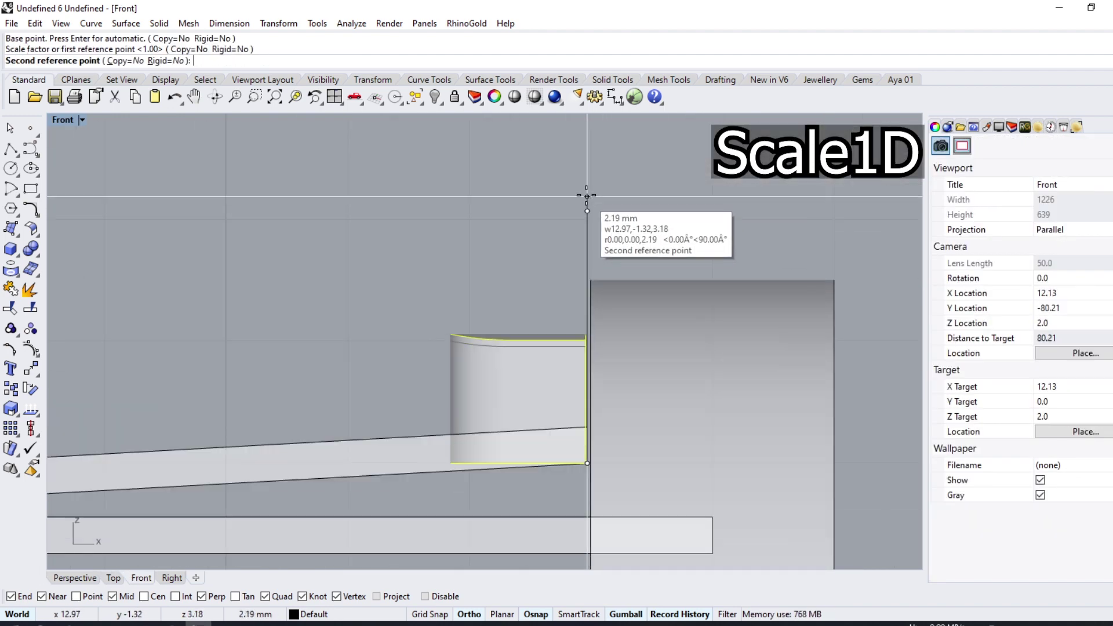
{"action": "left_click", "coordinate": [588, 151]}
{"action": "scroll", "coordinate": [522, 226], "scroll_direction": "down", "scroll_amount": 3}
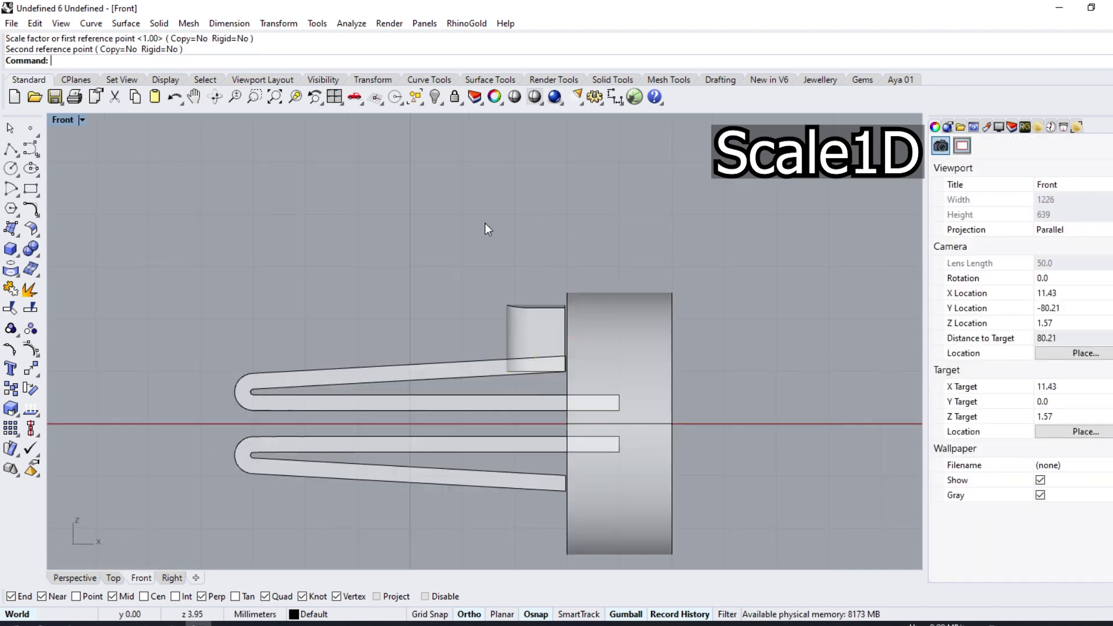
- Window-select the spring insert parts and drag them into the tube
{"action": "left_click", "coordinate": [113, 578]}
{"action": "left_click", "coordinate": [75, 578]}
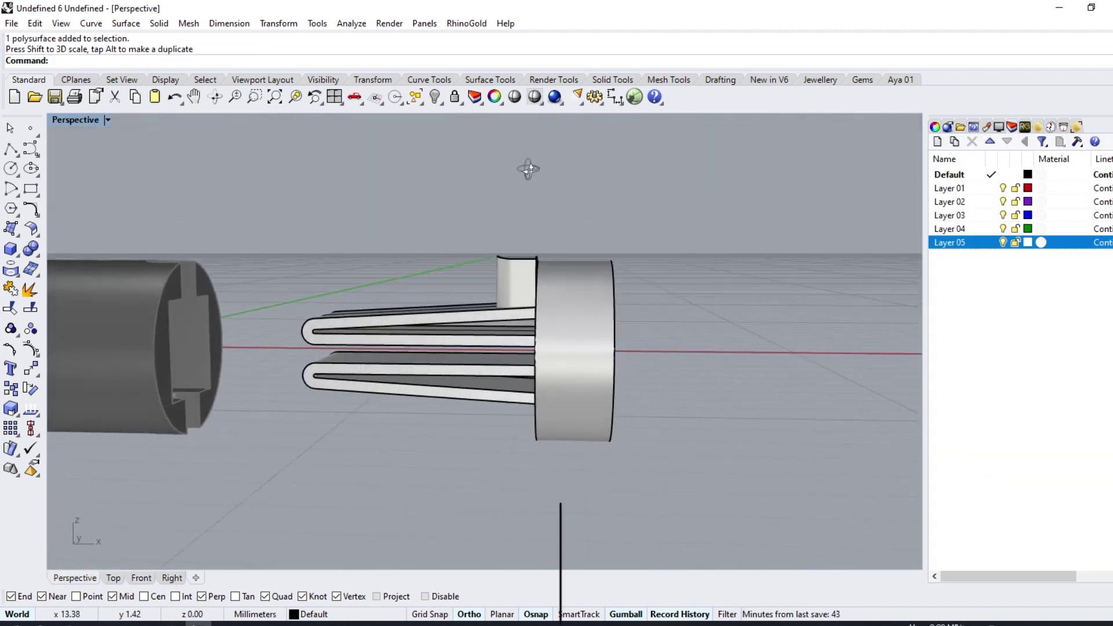
{"action": "scroll", "coordinate": [506, 318], "scroll_direction": "up", "scroll_amount": 3}
{"action": "scroll", "coordinate": [545, 329], "scroll_direction": "up", "scroll_amount": 3}
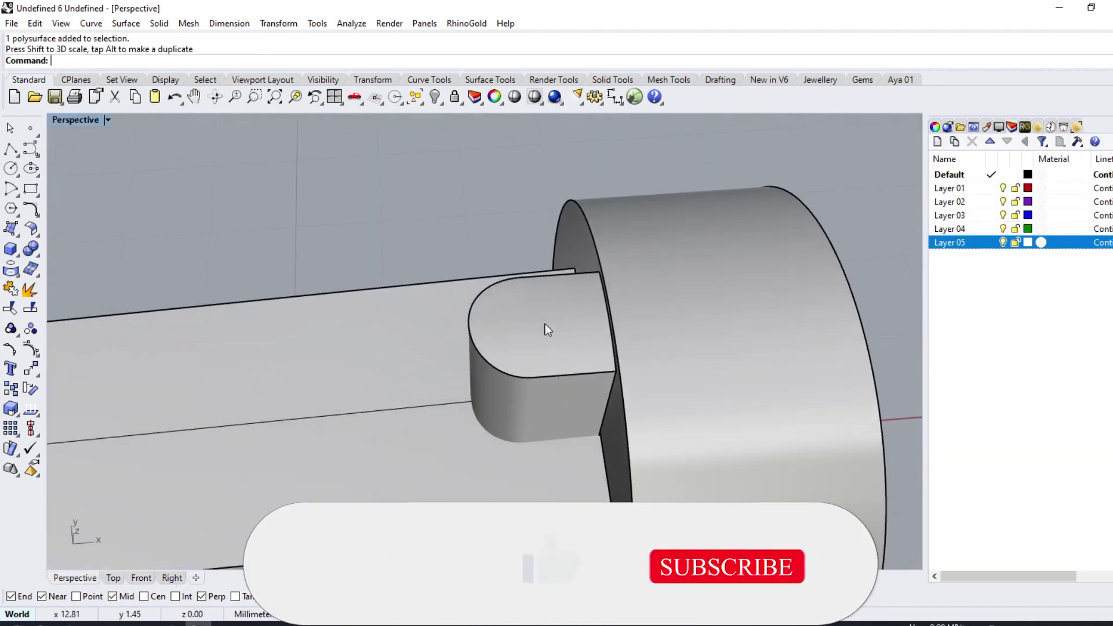
{"action": "scroll", "coordinate": [545, 330], "scroll_direction": "down", "scroll_amount": 5}
{"action": "left_click_drag", "start_coordinate": [260, 192], "coordinate": [461, 476]}
{"action": "left_click_drag", "start_coordinate": [522, 325], "coordinate": [404, 348]}
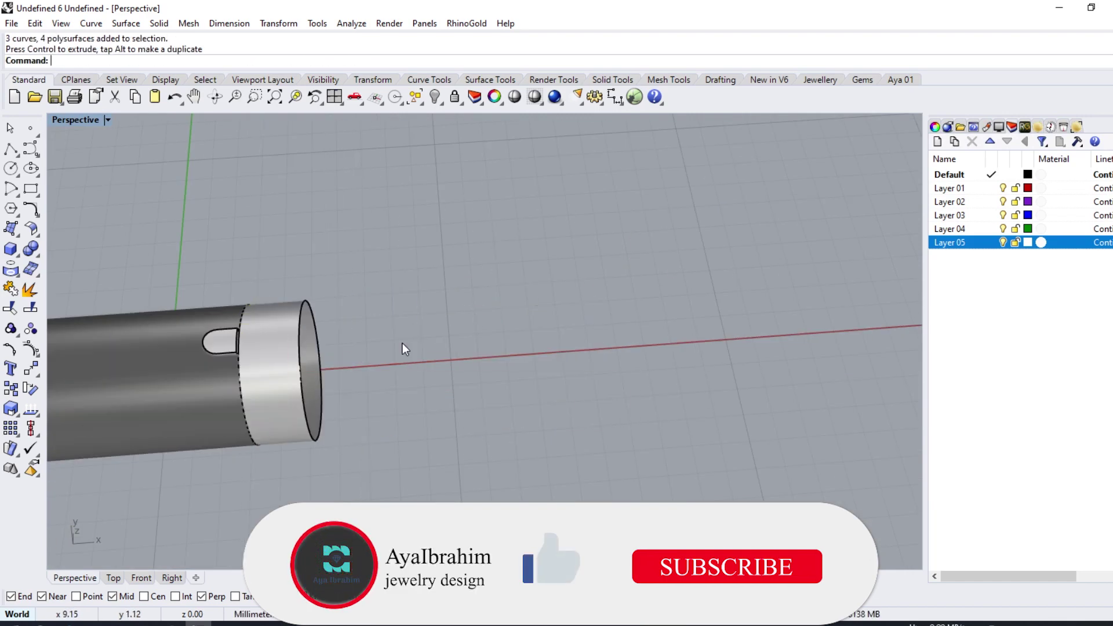
{"action": "scroll", "coordinate": [404, 348], "scroll_direction": "up", "scroll_amount": 5}
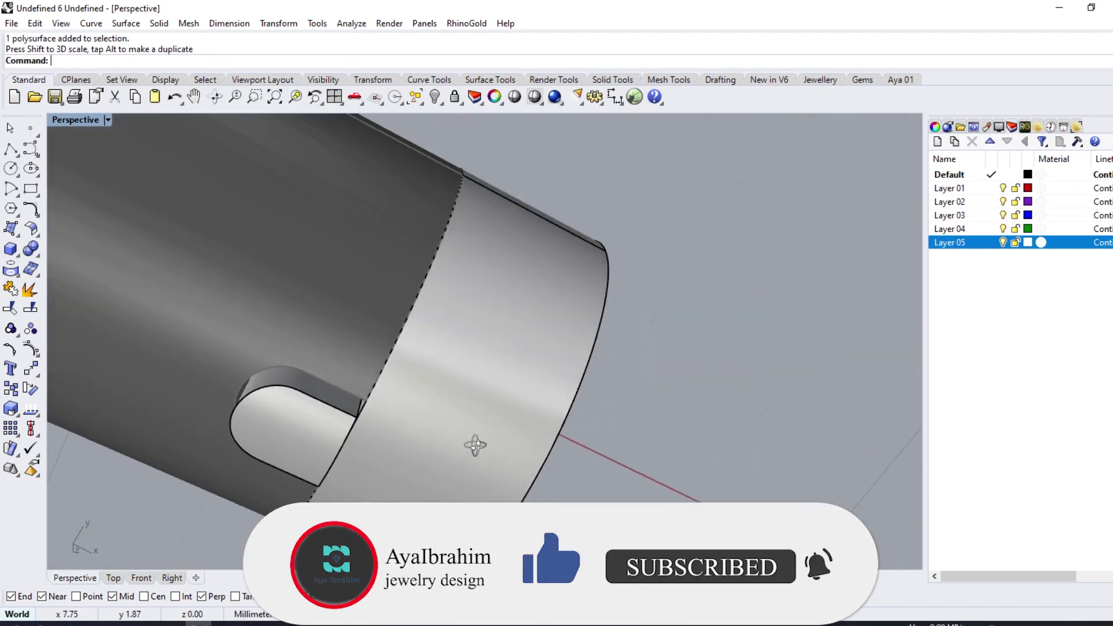
- Raise the tab slightly in Front view and check it in Perspective
{"action": "right_click_drag", "start_coordinate": [393, 390], "coordinate": [392, 202]}
{"action": "left_click", "coordinate": [141, 578]}
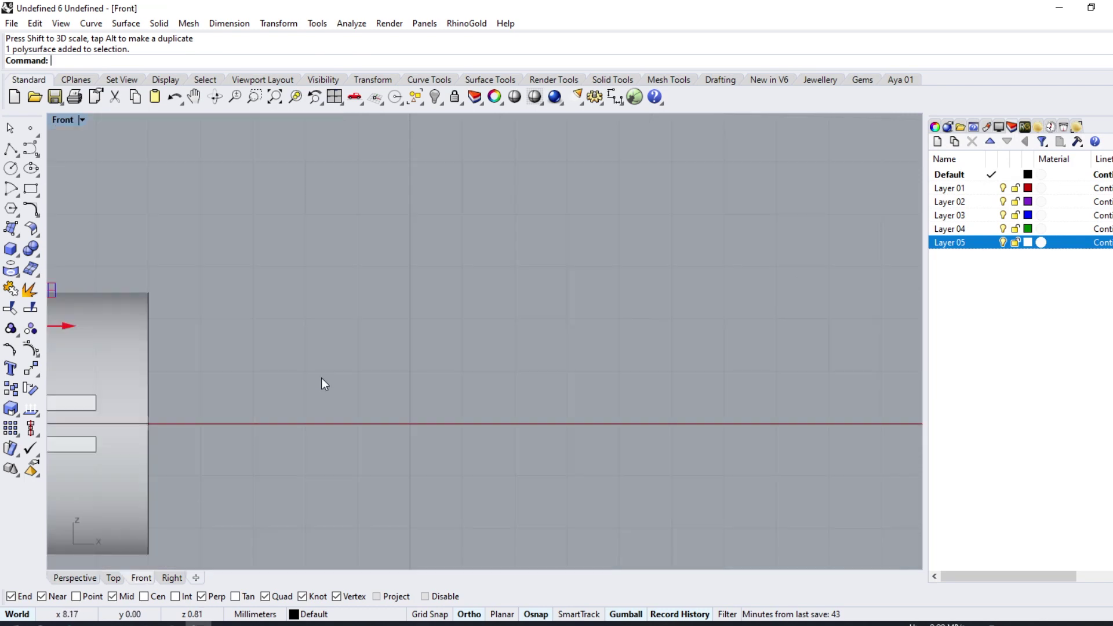
{"action": "scroll", "coordinate": [294, 197], "scroll_direction": "up", "scroll_amount": 4}
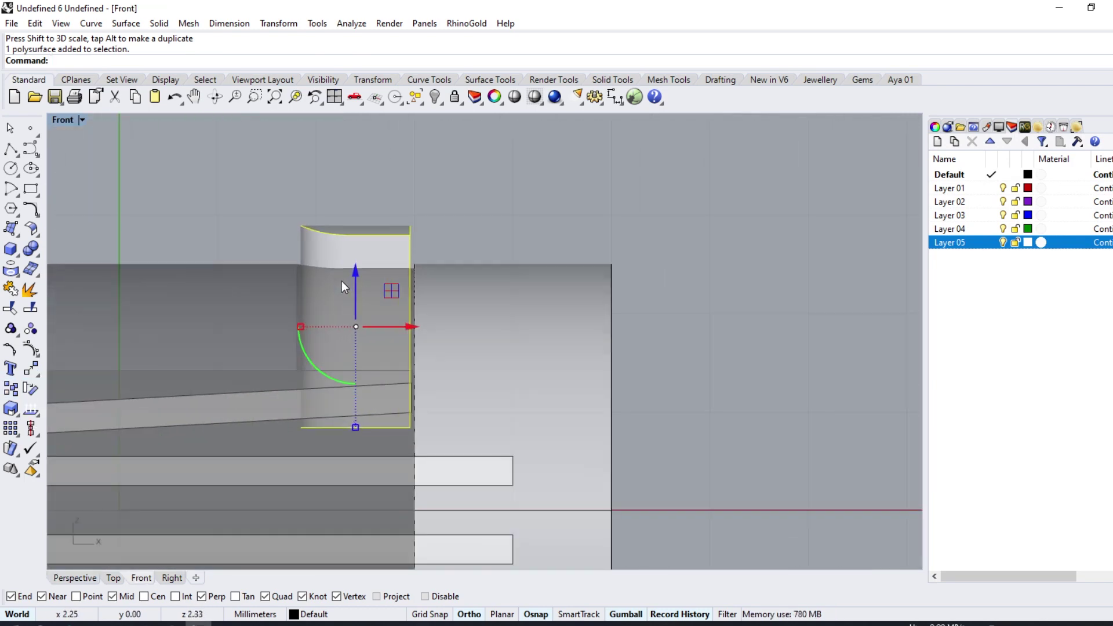
{"action": "left_click_drag", "start_coordinate": [355, 269], "coordinate": [352, 261]}
{"action": "scroll", "coordinate": [396, 297], "scroll_direction": "down", "scroll_amount": 4}
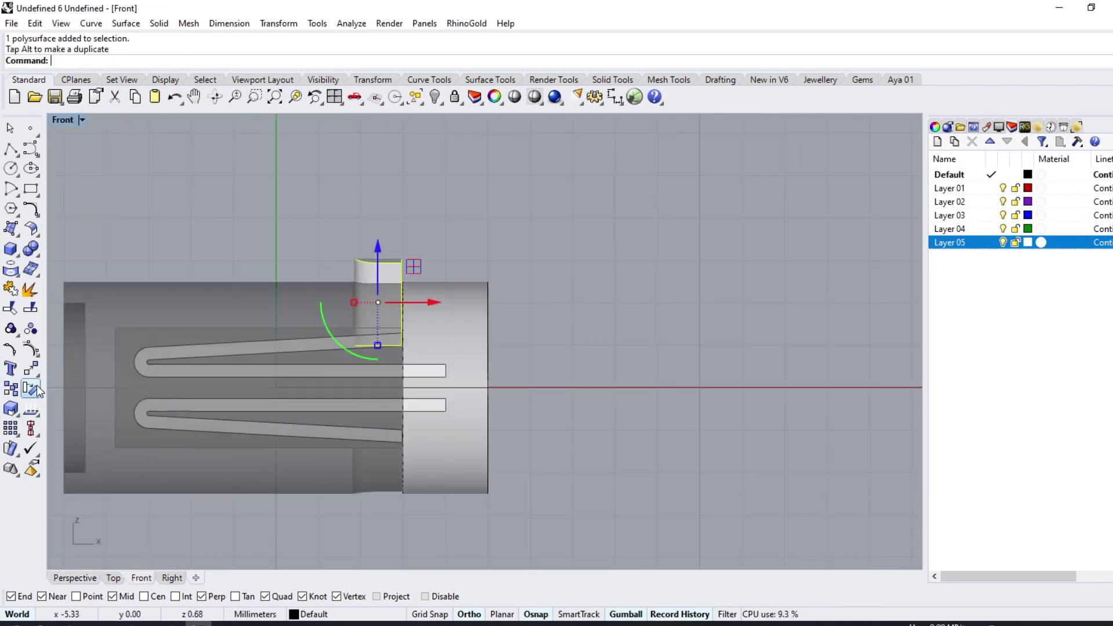
{"action": "left_click", "coordinate": [75, 578]}
{"action": "scroll", "coordinate": [385, 199], "scroll_direction": "down", "scroll_amount": 5}
{"action": "scroll", "coordinate": [397, 278], "scroll_direction": "up", "scroll_amount": 3}
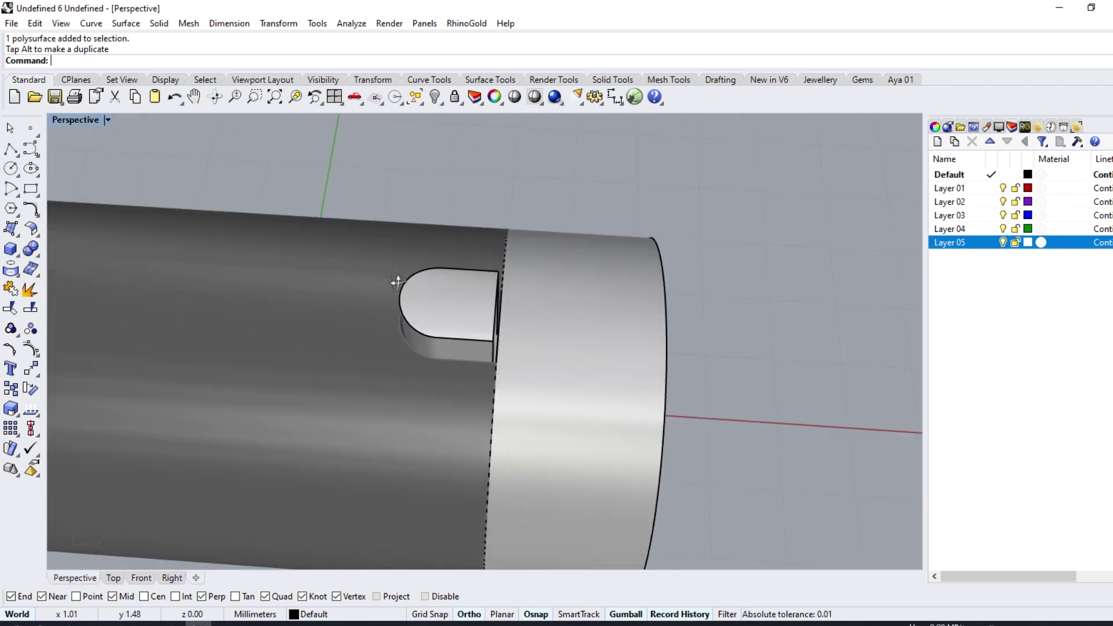
{"action": "scroll", "coordinate": [424, 374], "scroll_direction": "up", "scroll_amount": 2}
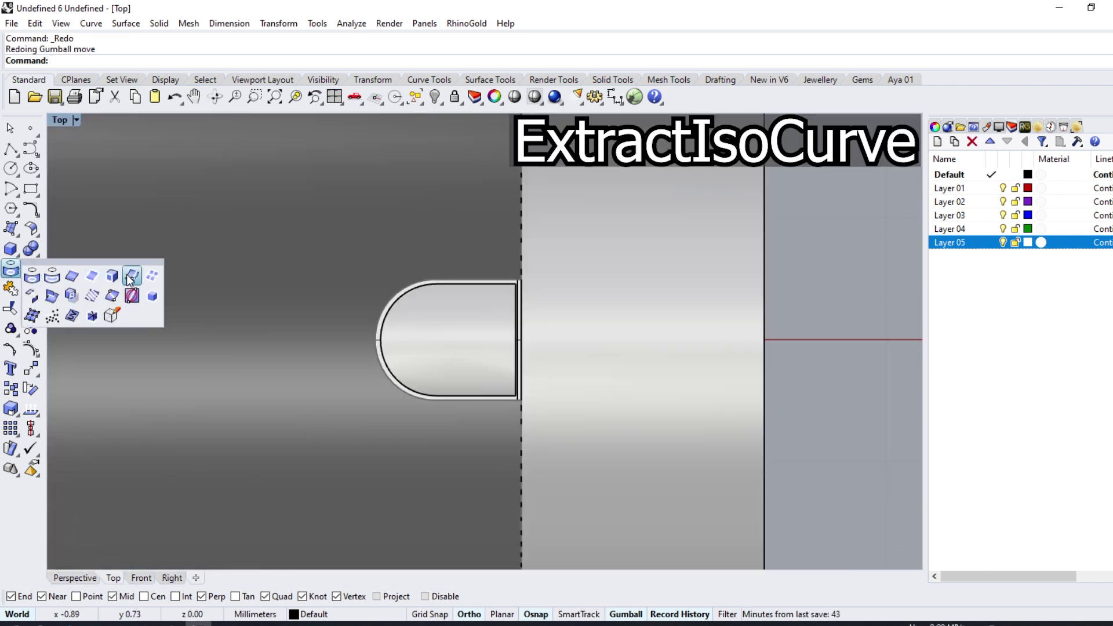
- Extract guide curves along the top of the tab surface
{"action": "left_click", "coordinate": [130, 277]}
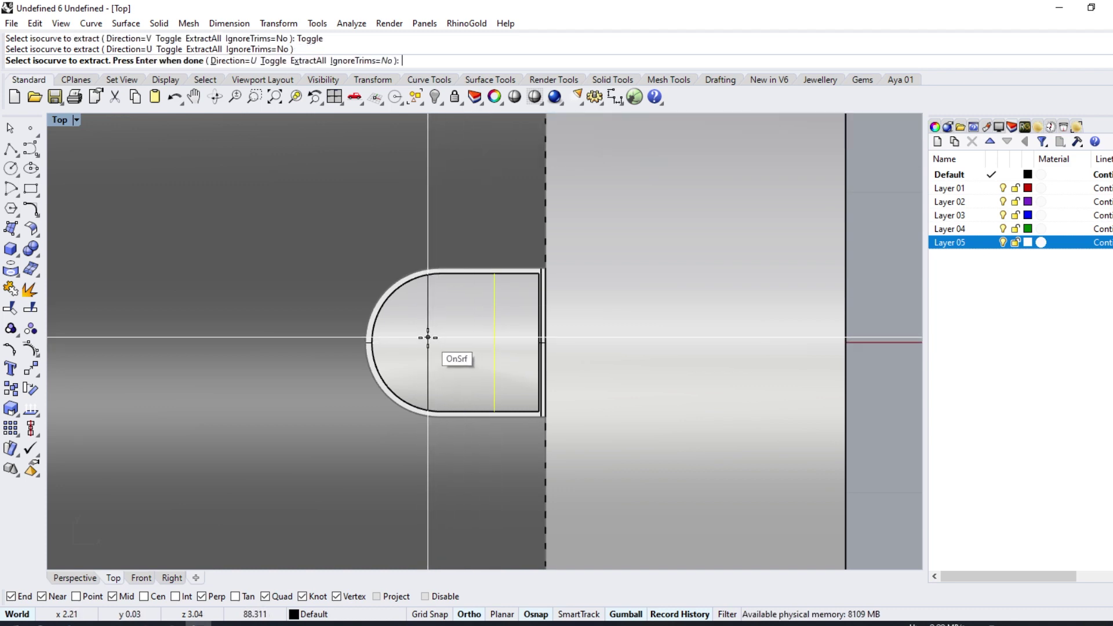
{"action": "left_click", "coordinate": [75, 578]}
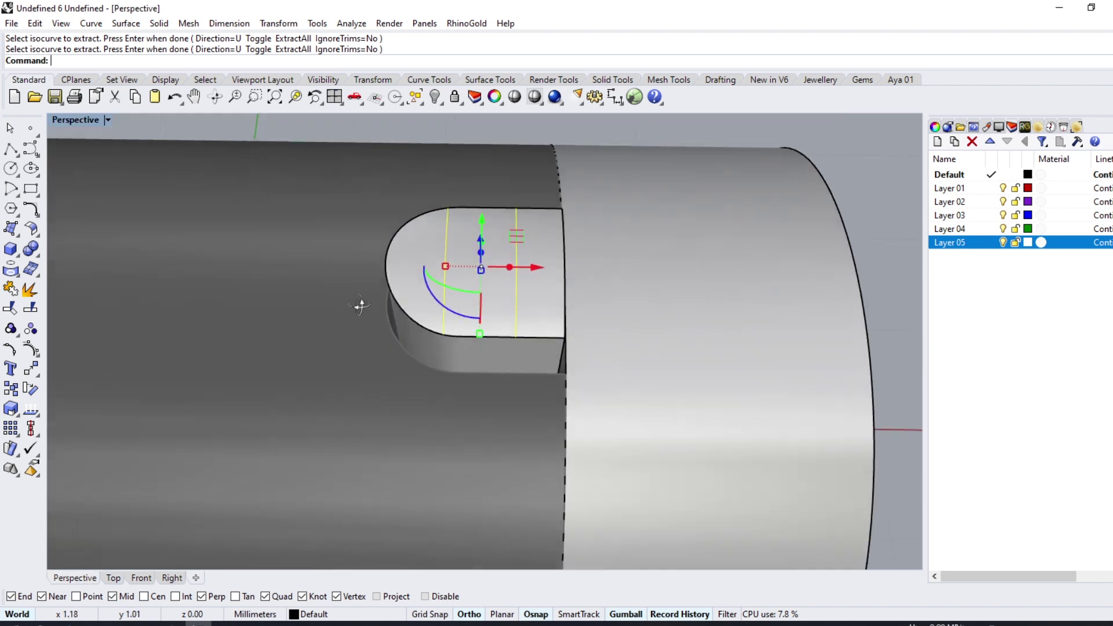
{"action": "scroll", "coordinate": [360, 305], "scroll_direction": "up", "scroll_amount": 3}
{"action": "scroll", "coordinate": [269, 276], "scroll_direction": "down", "scroll_amount": 3}
{"action": "scroll", "coordinate": [389, 193], "scroll_direction": "up", "scroll_amount": 3}
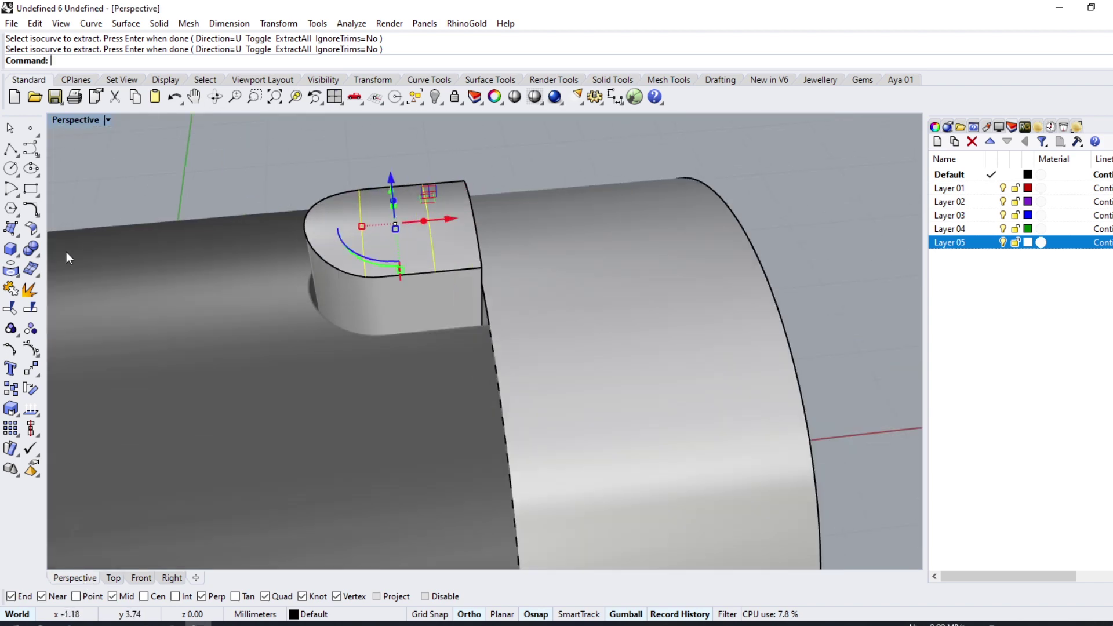
- Build two pipes along the extracted curves and start a Boolean Difference on the lug
{"action": "left_click", "coordinate": [17, 257]}
{"action": "left_click", "coordinate": [51, 296]}
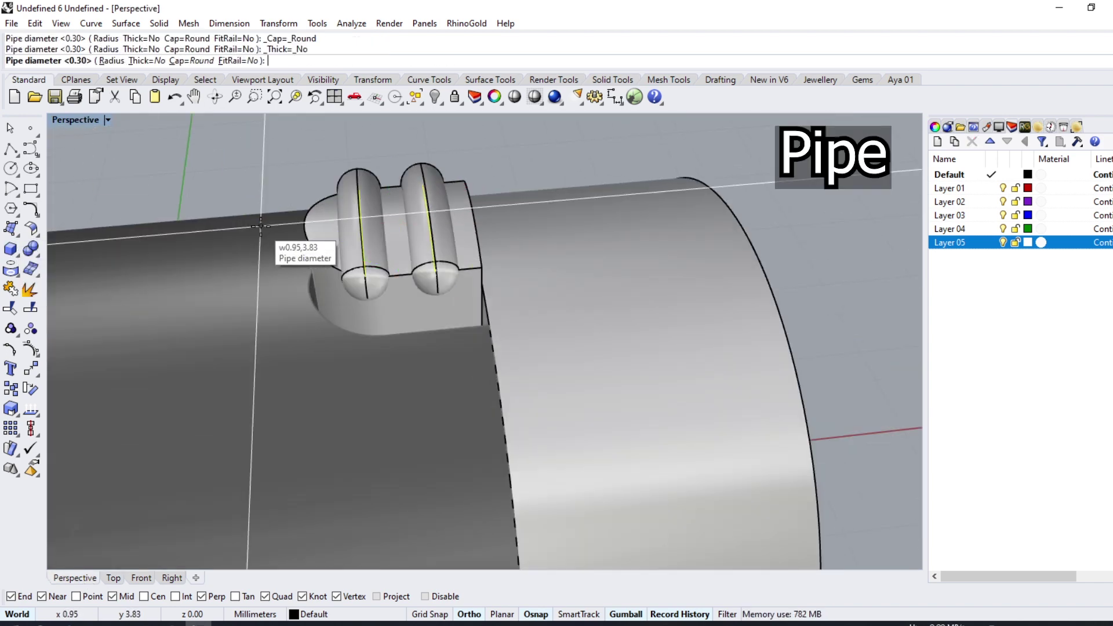
{"action": "scroll", "coordinate": [262, 225], "scroll_direction": "down", "scroll_amount": 2}
{"action": "key", "text": "Return"}
{"action": "right_click_drag", "start_coordinate": [396, 334], "coordinate": [388, 347]}
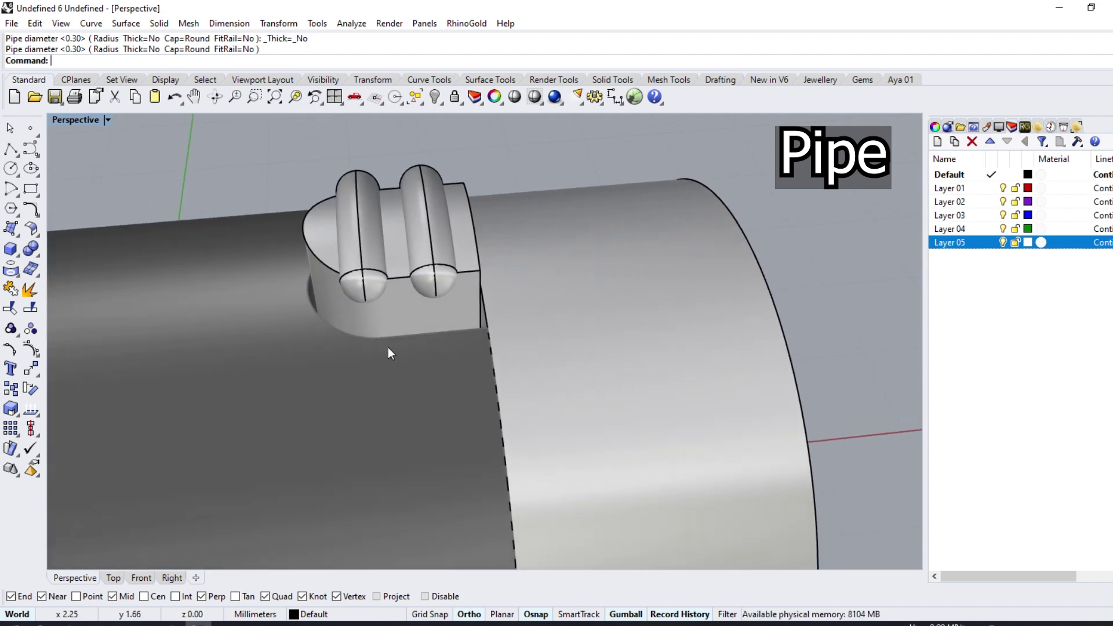
{"action": "scroll", "coordinate": [402, 310], "scroll_direction": "up", "scroll_amount": 4}
{"action": "scroll", "coordinate": [392, 371], "scroll_direction": "down", "scroll_amount": 3}
{"action": "mouse_move", "coordinate": [139, 264]}
{"action": "right_mouse_down"}
{"action": "mouse_move", "coordinate": [522, 243]}
{"action": "mouse_move", "coordinate": [552, 268]}
{"action": "right_mouse_up"}
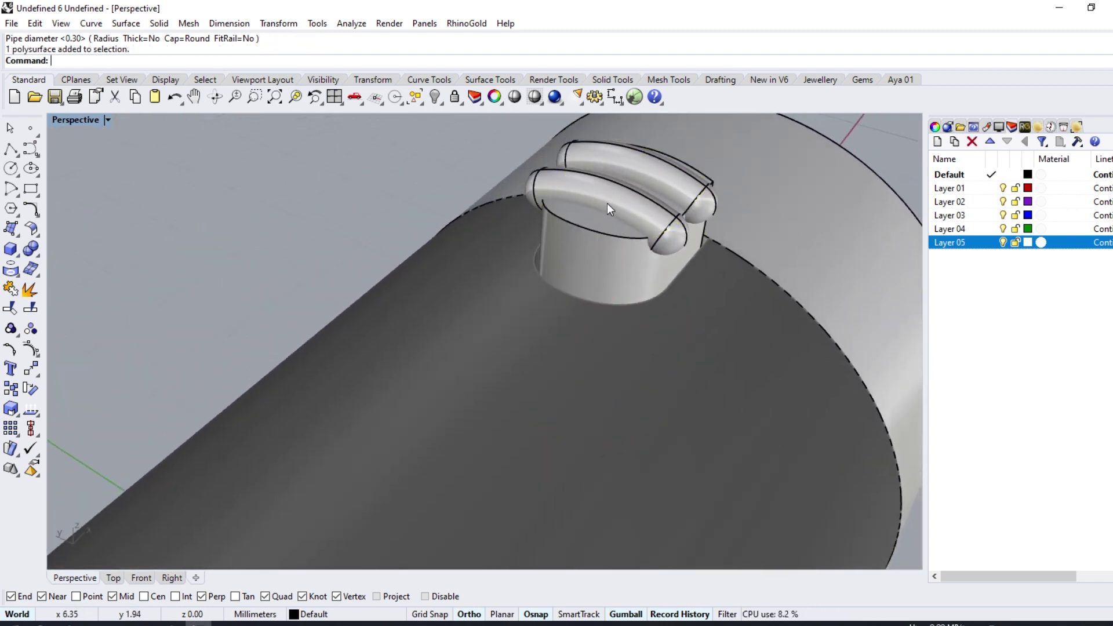
{"action": "left_click", "coordinate": [39, 259]}
{"action": "left_click", "coordinate": [70, 260]}
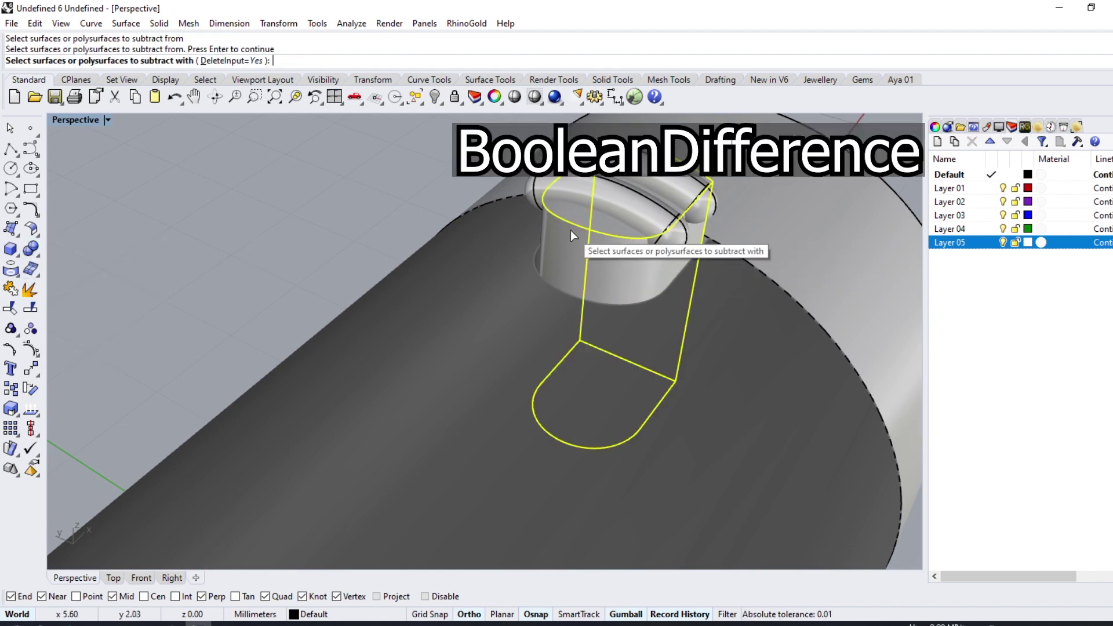
- Subtract the two pipes from the lug to cut rounded grooves
{"action": "left_click", "coordinate": [637, 178]}
{"action": "key", "text": "Return"}
{"action": "mouse_move", "coordinate": [638, 180]}
{"action": "right_mouse_down"}
{"action": "mouse_move", "coordinate": [417, 243]}
{"action": "mouse_move", "coordinate": [449, 261]}
{"action": "mouse_move", "coordinate": [434, 224]}
{"action": "mouse_move", "coordinate": [440, 248]}
{"action": "right_mouse_up"}
{"action": "scroll", "coordinate": [449, 261], "scroll_direction": "down", "scroll_amount": 5}
{"action": "scroll", "coordinate": [434, 223], "scroll_direction": "up", "scroll_amount": 8}
{"action": "scroll", "coordinate": [441, 248], "scroll_direction": "down", "scroll_amount": 3}
{"action": "scroll", "coordinate": [441, 248], "scroll_direction": "up", "scroll_amount": 3}
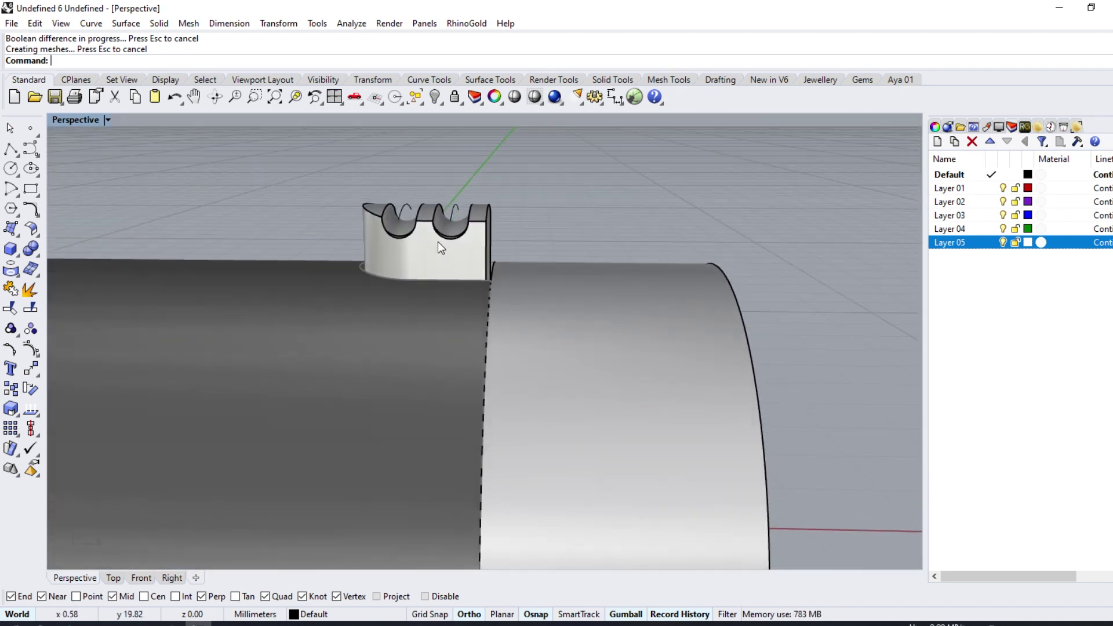
- Delete the leftover guide curves and select the grooved lug in Front view
{"action": "key", "text": "Delete"}
{"action": "left_click", "coordinate": [473, 244]}
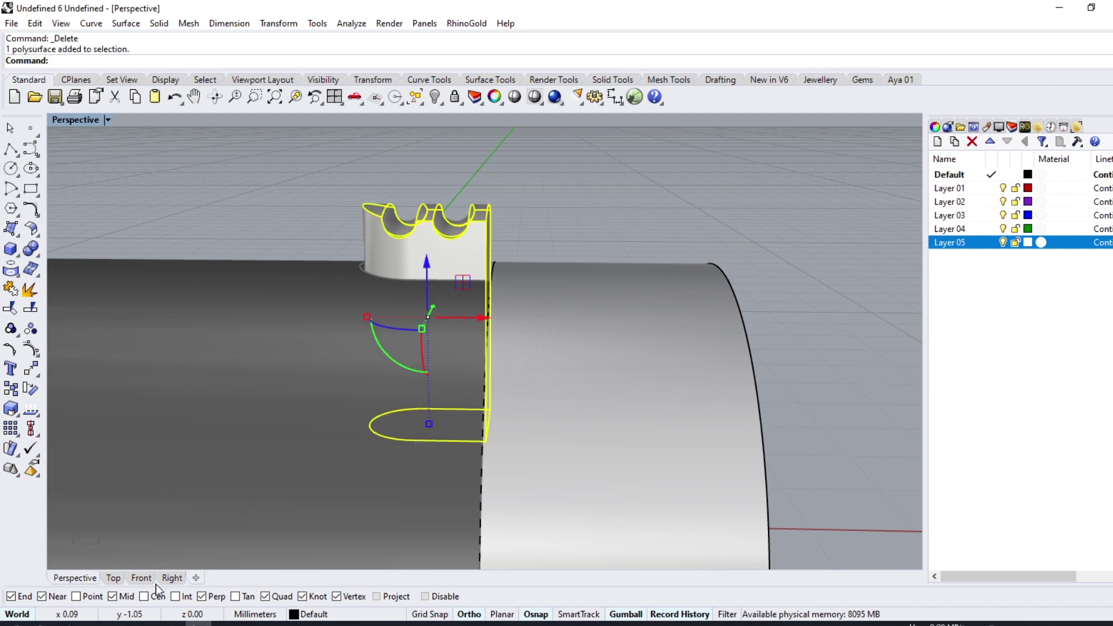
{"action": "left_click", "coordinate": [140, 578]}
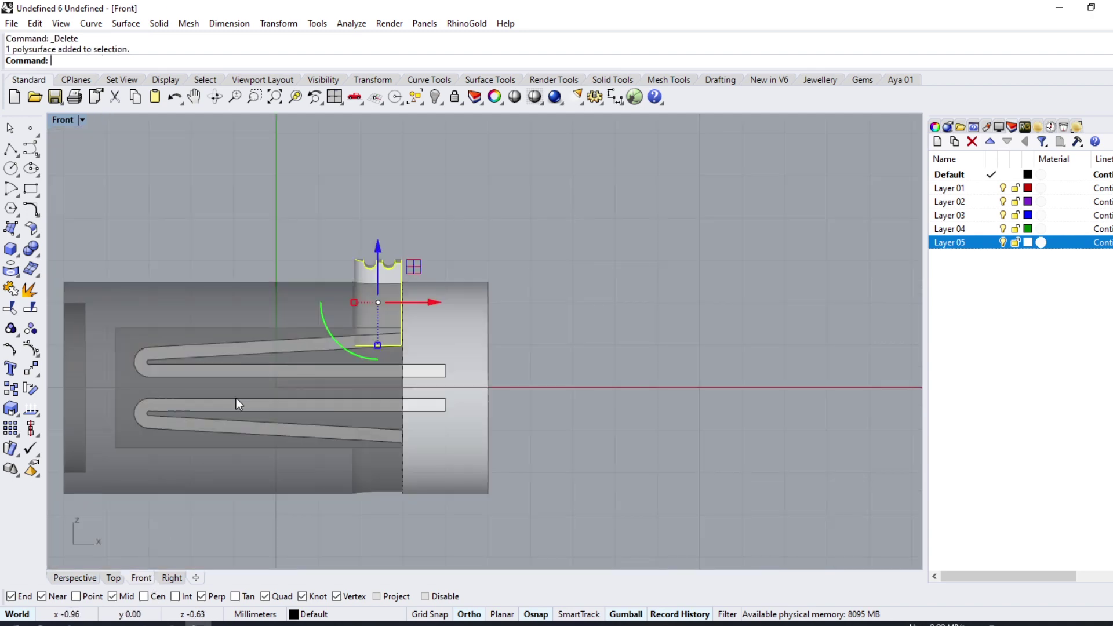
{"action": "left_click", "coordinate": [36, 375]}
- Mirror the grooved lug across the X axis, then view the tube end in Perspective
{"action": "left_click", "coordinate": [155, 378]}
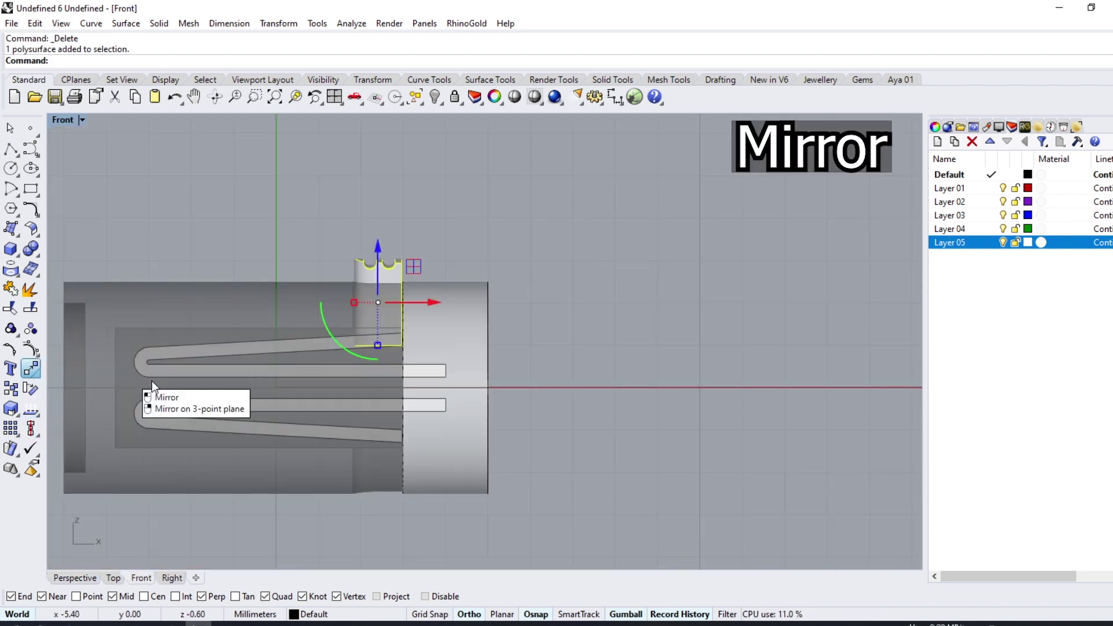
{"action": "left_click", "coordinate": [169, 50]}
{"action": "left_click", "coordinate": [486, 216]}
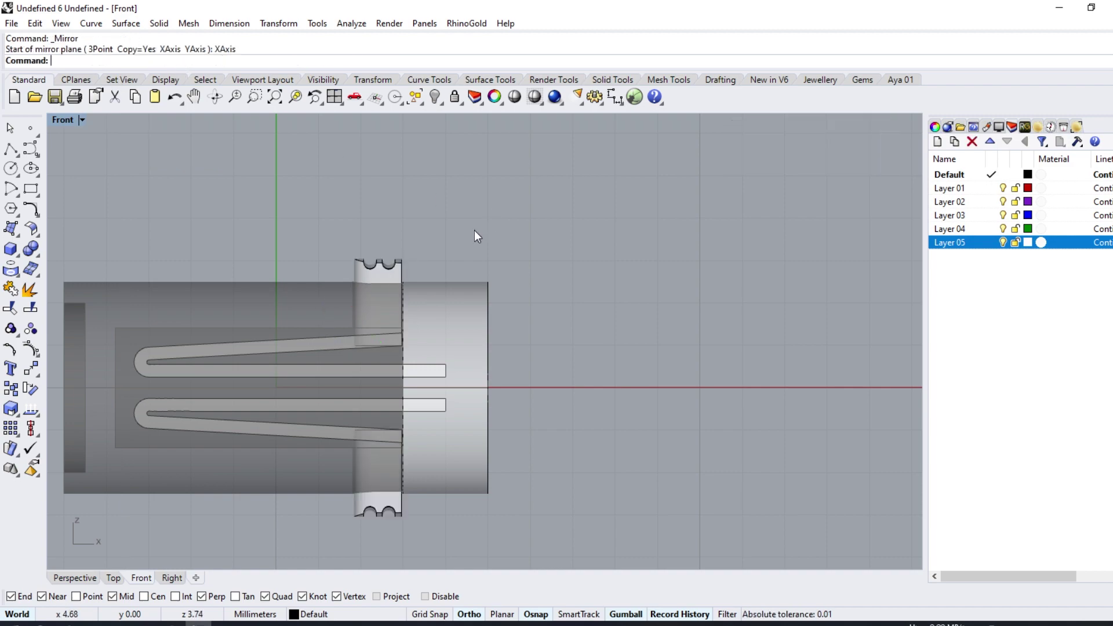
{"action": "scroll", "coordinate": [475, 231], "scroll_direction": "down", "scroll_amount": 2}
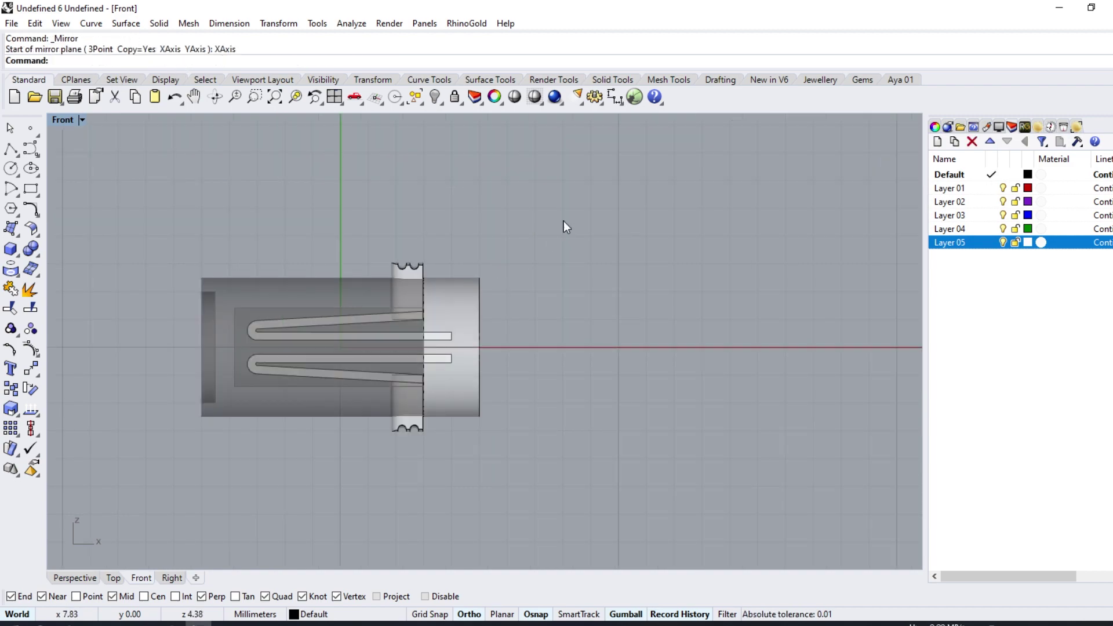
{"action": "left_click", "coordinate": [86, 578]}
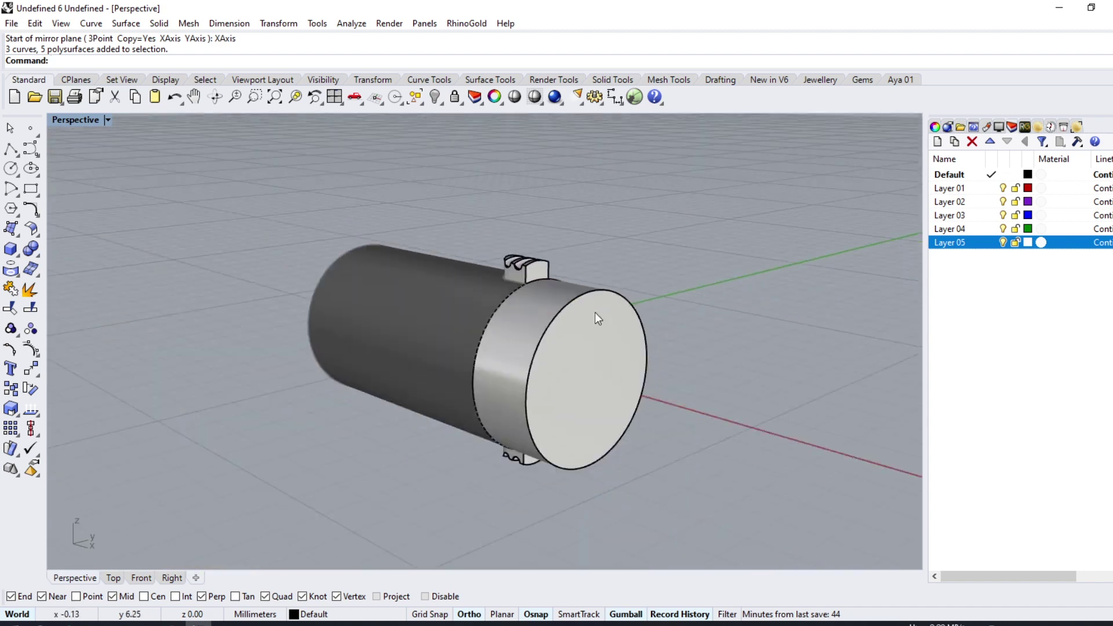
{"action": "mouse_move", "coordinate": [318, 339]}
{"action": "right_mouse_down"}
{"action": "mouse_move", "coordinate": [627, 305]}
{"action": "mouse_move", "coordinate": [228, 339]}
{"action": "right_mouse_up"}
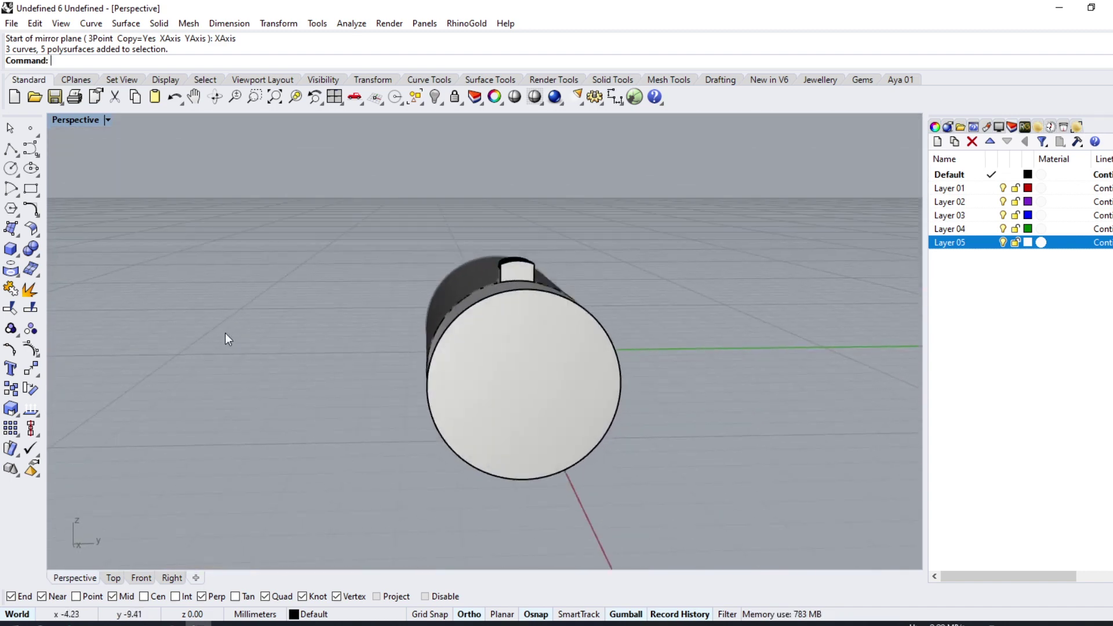
- Offset the tube's end rim circle 0.5 mm inward across the end face
{"action": "left_click", "coordinate": [36, 217]}
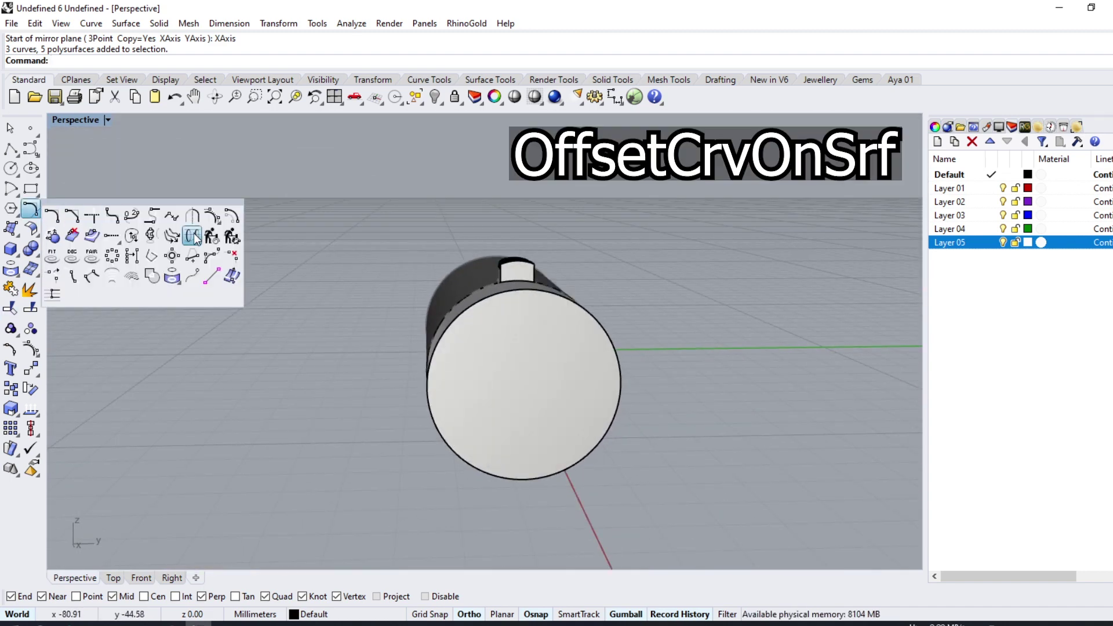
{"action": "left_click", "coordinate": [92, 236]}
{"action": "left_click", "coordinate": [557, 298]}
{"action": "left_click", "coordinate": [603, 333]}
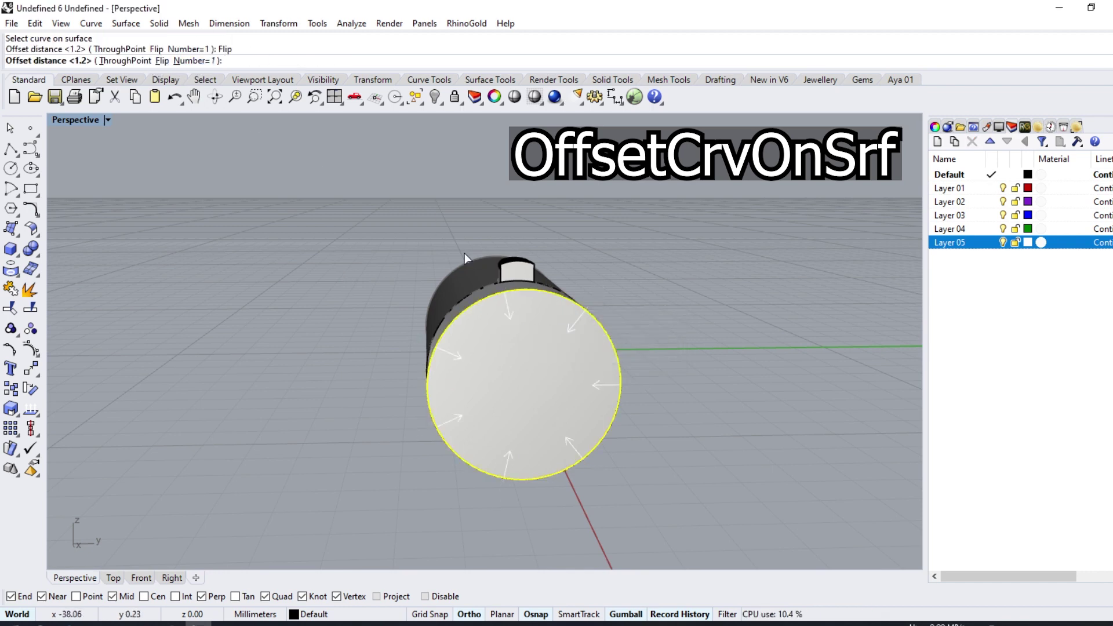
{"action": "type", "text": "5"}
{"action": "key", "text": "Return"}
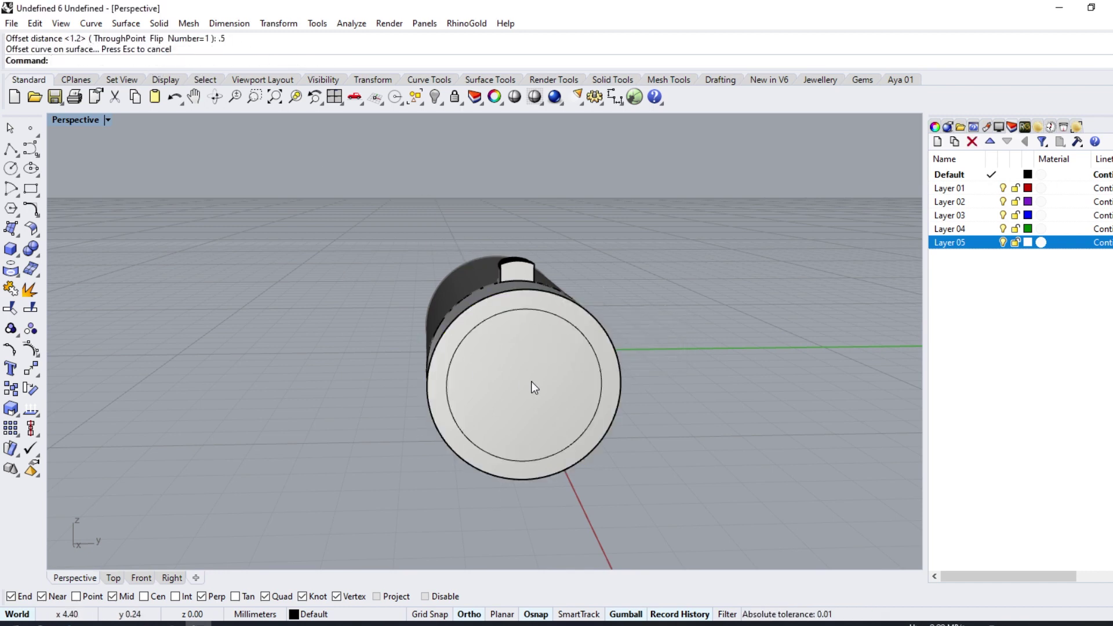
{"action": "right_click_drag", "start_coordinate": [531, 381], "coordinate": [471, 334]}
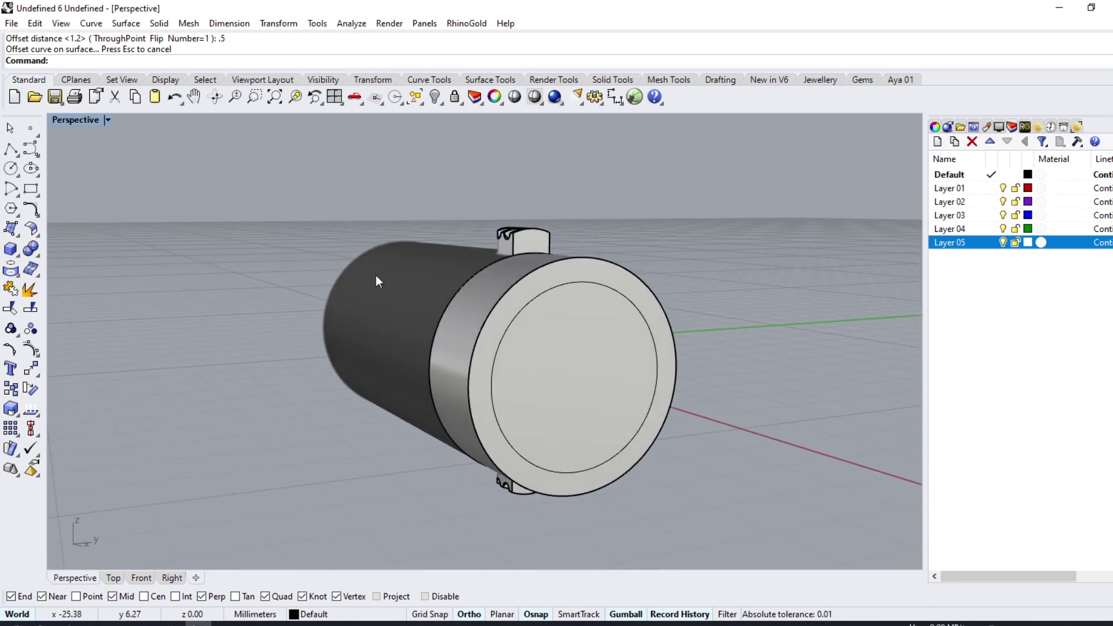
{"action": "right_click_drag", "start_coordinate": [348, 325], "coordinate": [354, 359]}
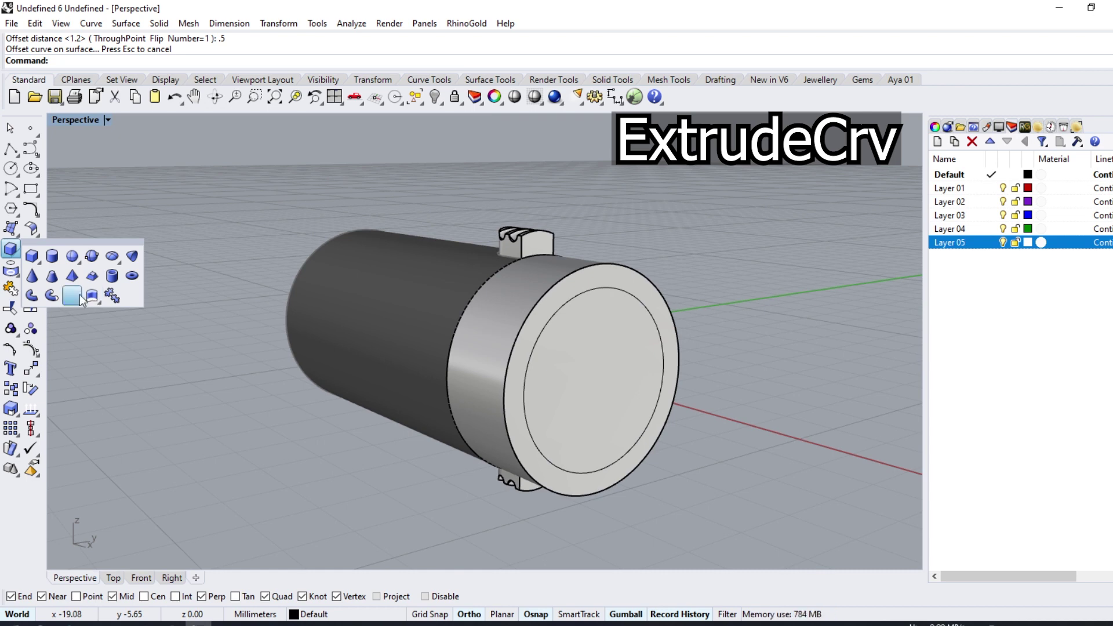
- Extrude the offset circle as a closed solid 0.5 to both sides
{"action": "left_click", "coordinate": [89, 296]}
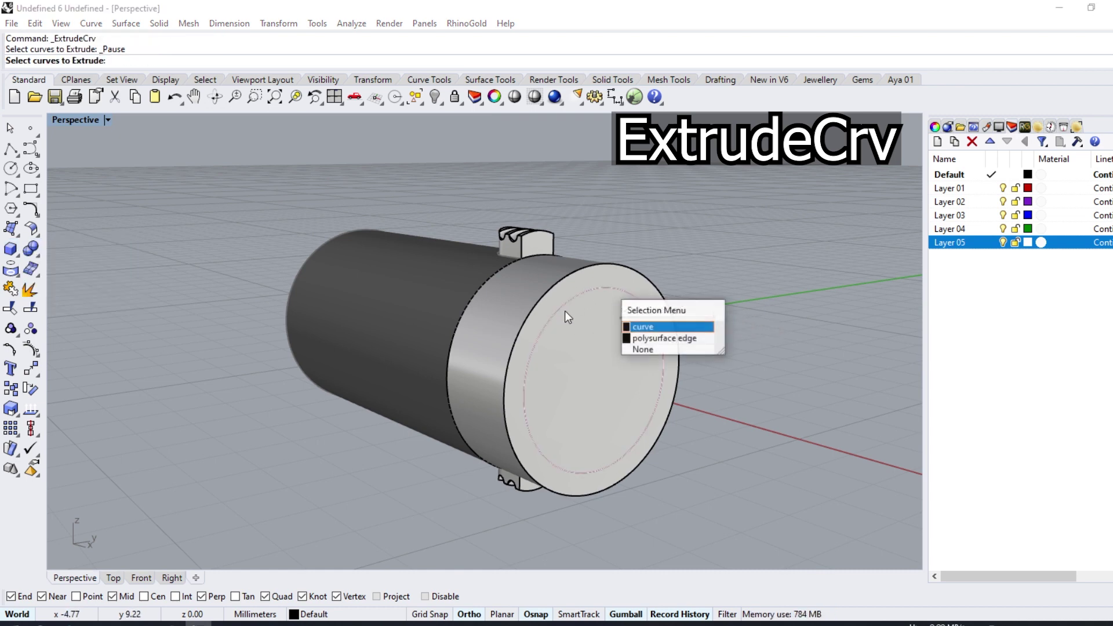
{"action": "left_click", "coordinate": [642, 327]}
{"action": "key", "text": "Return"}
{"action": "left_click", "coordinate": [232, 61]}
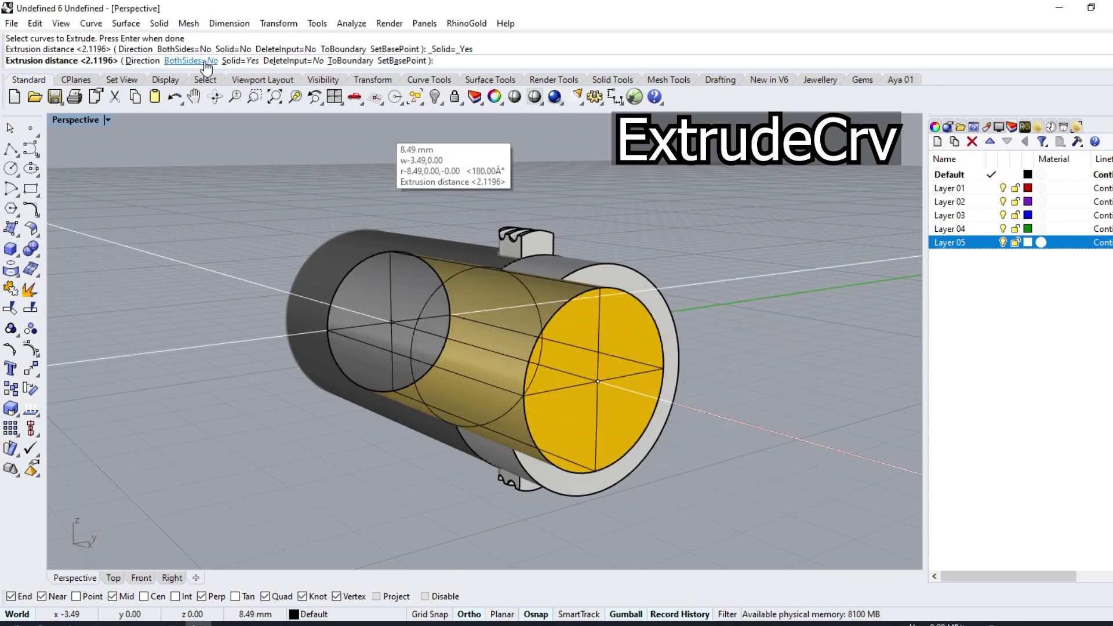
{"action": "left_click", "coordinate": [206, 61]}
{"action": "type", "text": ".5"}
{"action": "key", "text": "Return"}
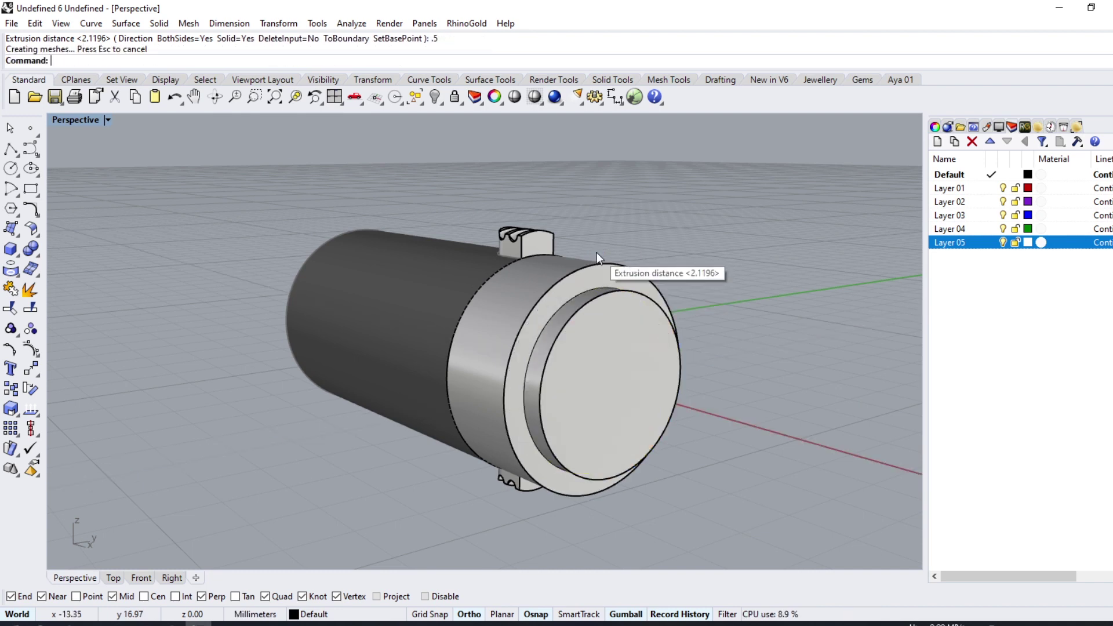
- Subtract the extruded disc from the outer tube to hollow its end
{"action": "left_click", "coordinate": [37, 257]}
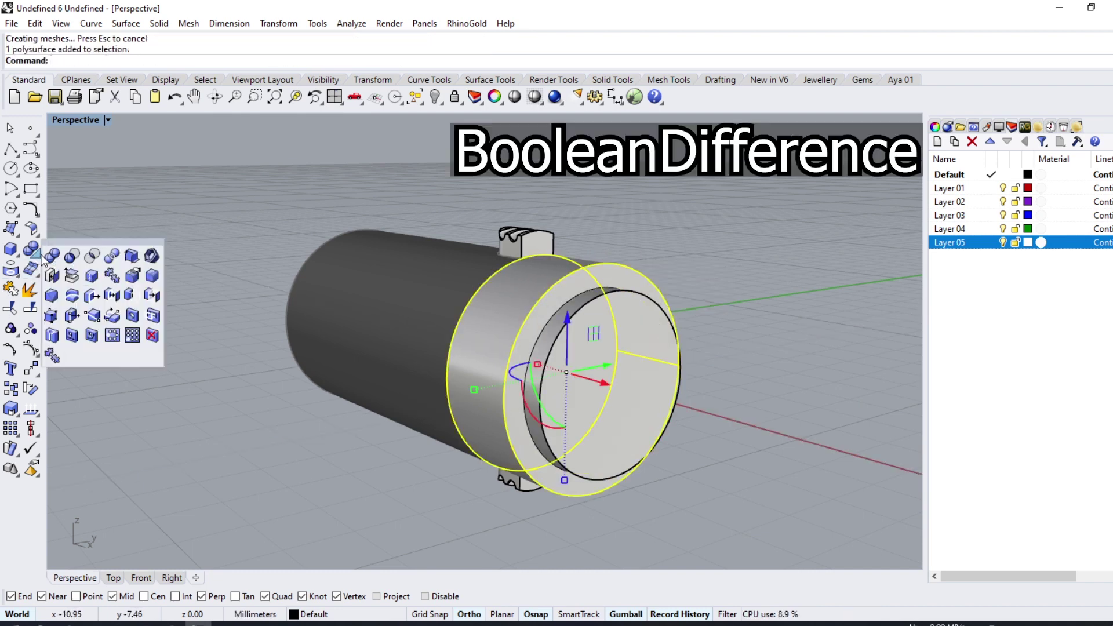
{"action": "left_click", "coordinate": [61, 259]}
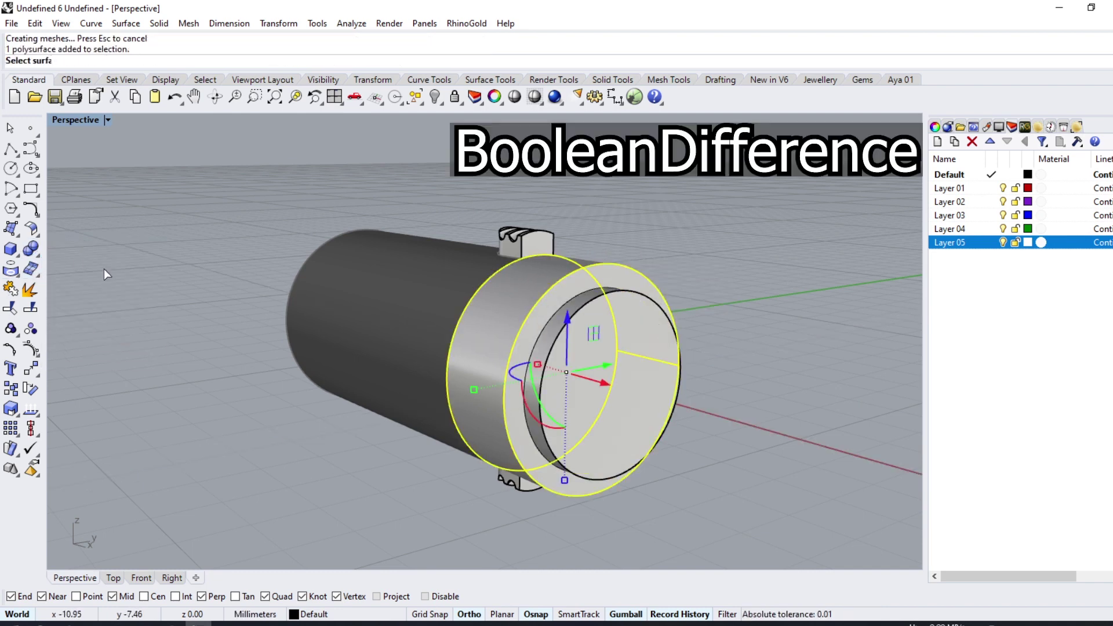
{"action": "left_click", "coordinate": [577, 353]}
{"action": "key", "text": "Return"}
{"action": "mouse_move", "coordinate": [584, 341]}
{"action": "right_mouse_down"}
{"action": "mouse_move", "coordinate": [648, 477]}
{"action": "mouse_move", "coordinate": [714, 398]}
{"action": "right_mouse_up"}
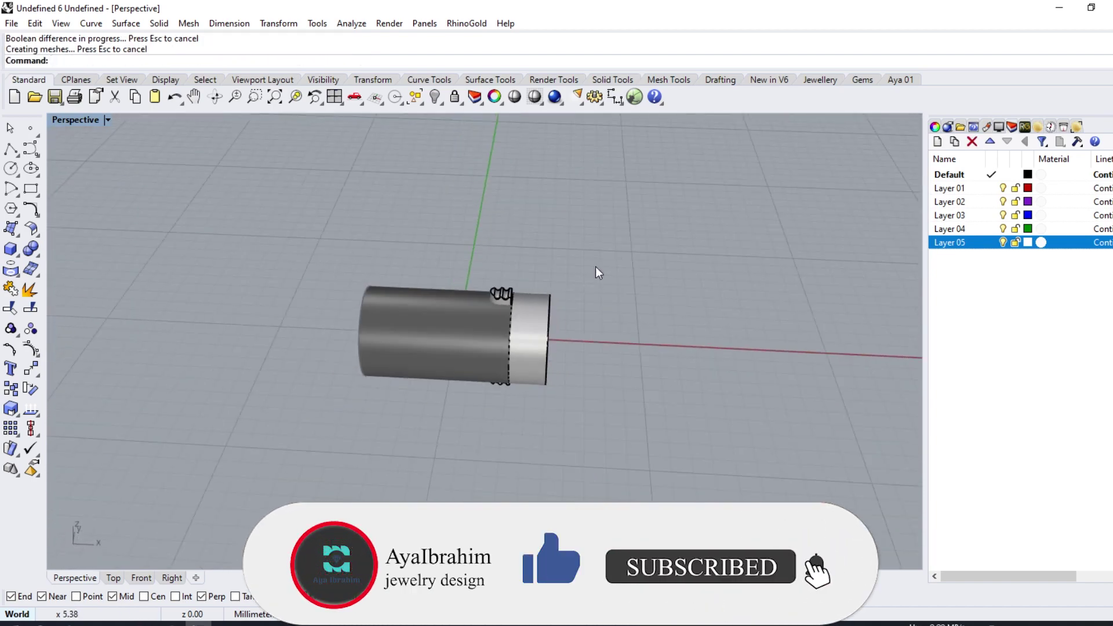
{"action": "left_click_drag", "start_coordinate": [704, 165], "coordinate": [380, 496]}
{"action": "scroll", "coordinate": [572, 335], "scroll_direction": "up", "scroll_amount": 3}
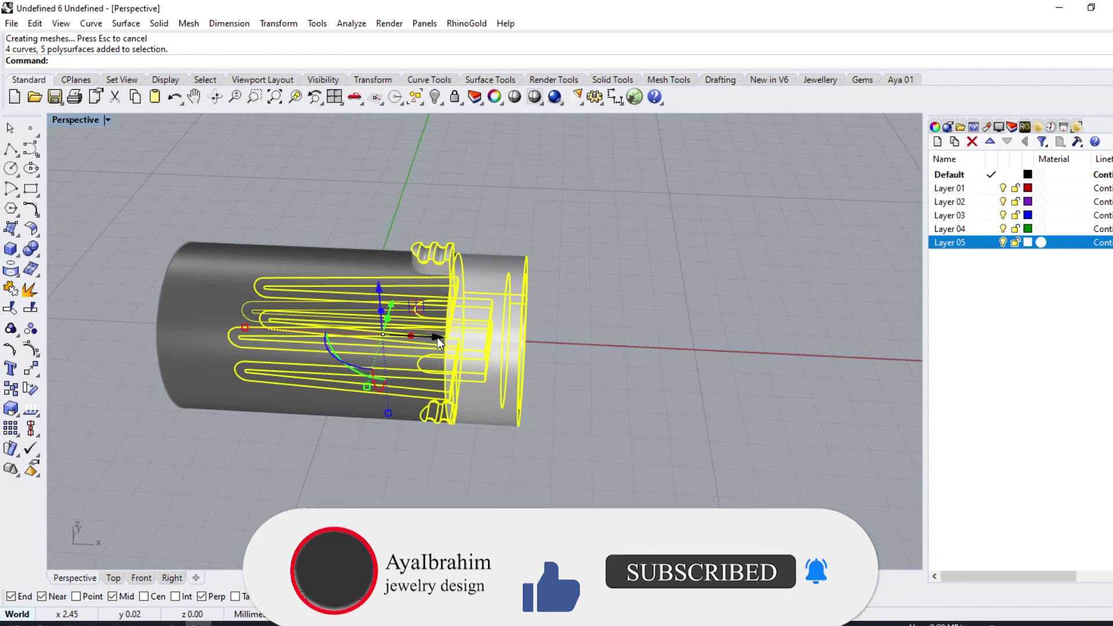
- Slide the spring insert 1 mm along X, out of the tube
{"action": "left_click_drag", "start_coordinate": [437, 338], "coordinate": [644, 348]}
{"action": "type", "text": "1"}
{"action": "key", "text": "Return"}
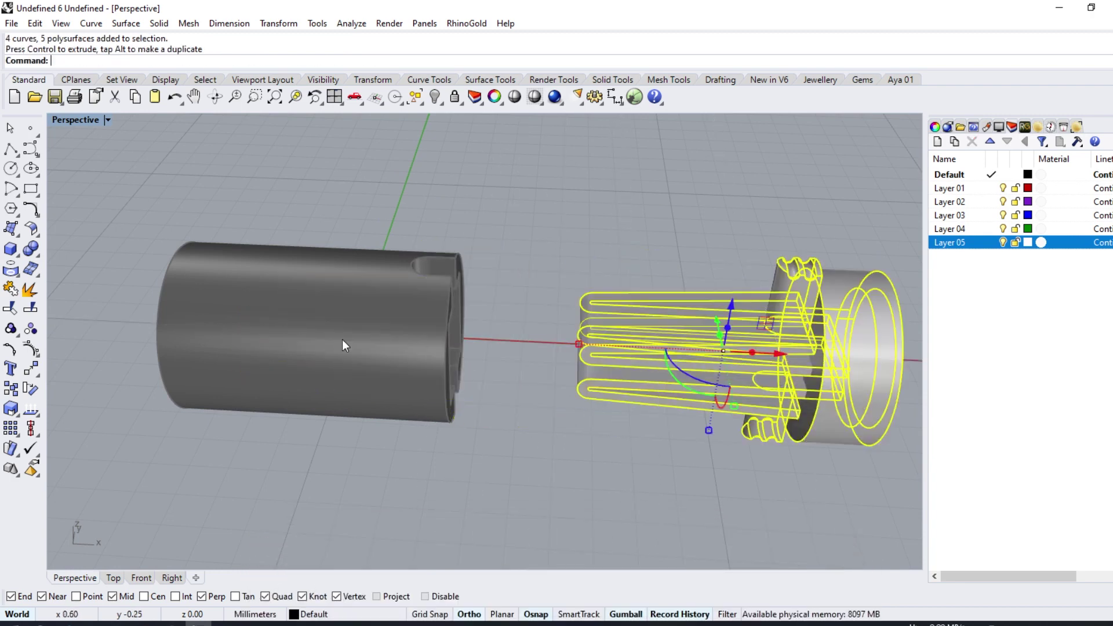
{"action": "scroll", "coordinate": [295, 333], "scroll_direction": "down", "scroll_amount": 3}
- Group the insert parts and set their display colour to SeaGreen
{"action": "left_click", "coordinate": [10, 330]}
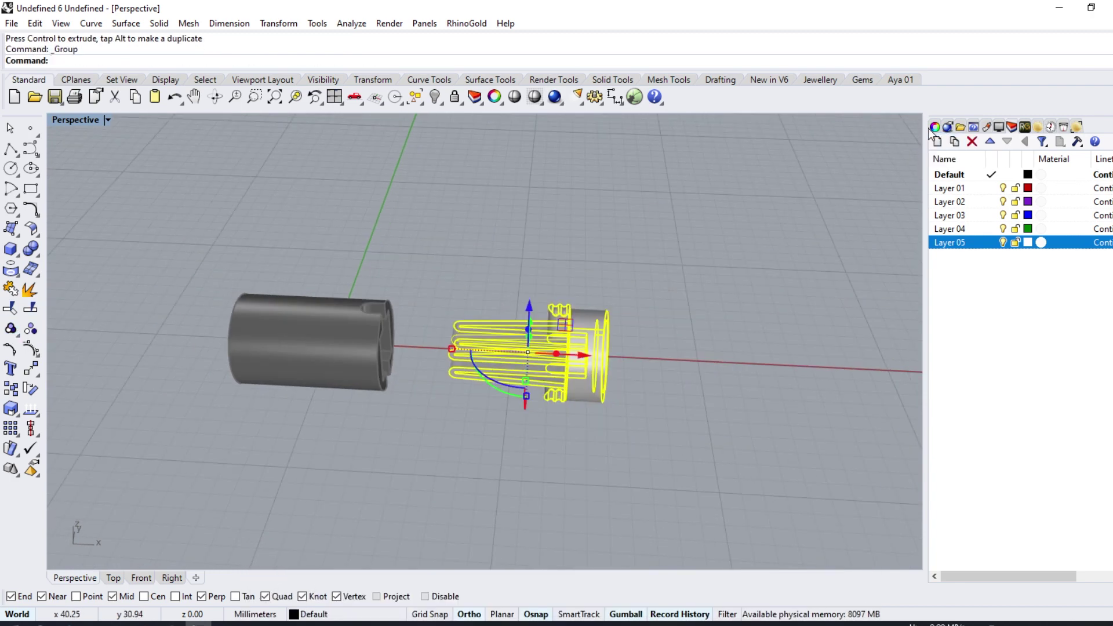
{"action": "left_click", "coordinate": [934, 127]}
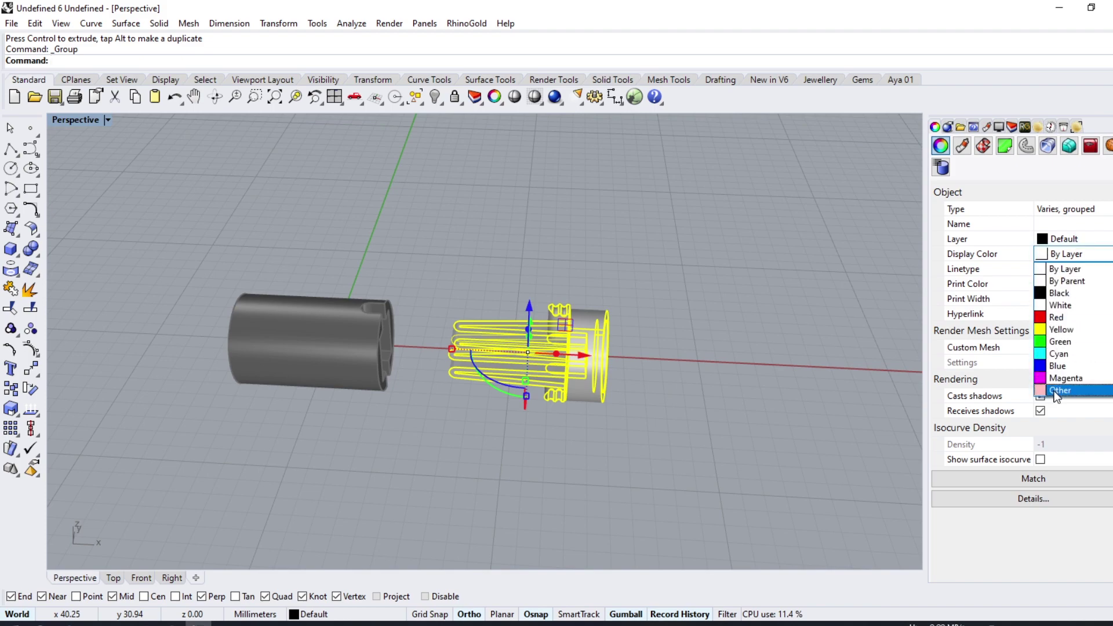
{"action": "left_click", "coordinate": [1059, 391]}
{"action": "left_click", "coordinate": [633, 313]}
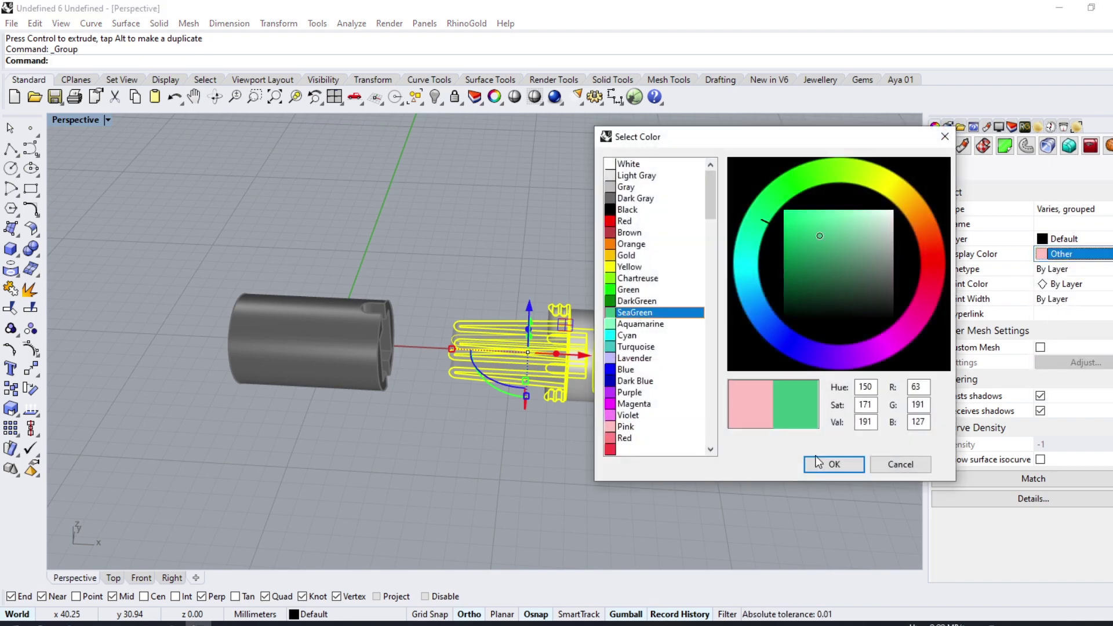
{"action": "left_click", "coordinate": [834, 464]}
{"action": "left_click", "coordinate": [579, 266]}
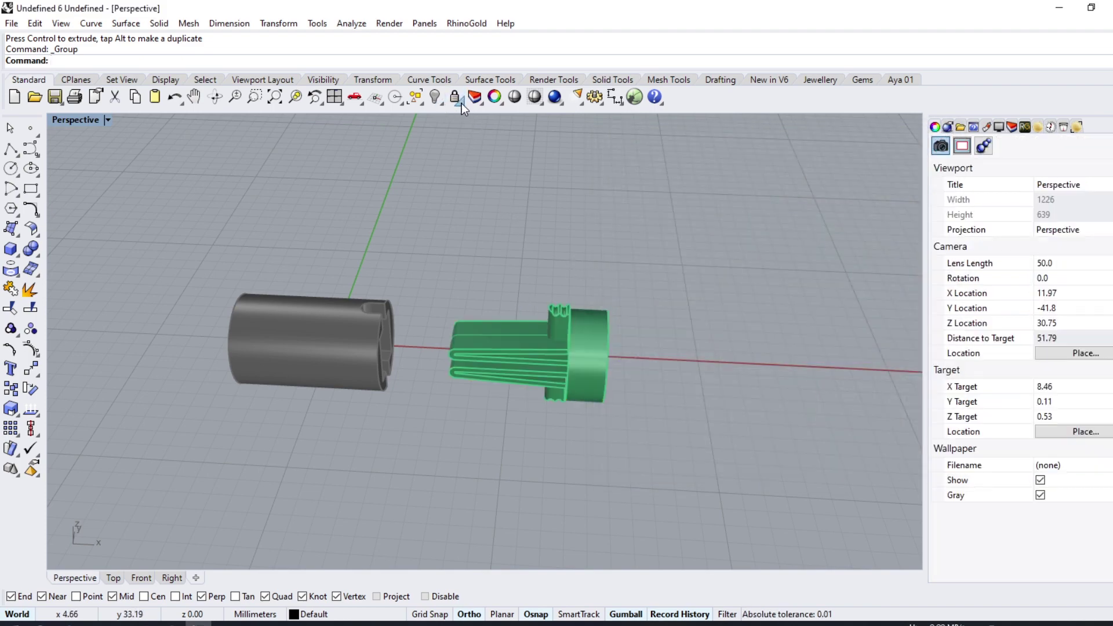
- Unlock the outer tube so both parts are visible together
{"action": "left_click", "coordinate": [461, 104]}
{"action": "left_click", "coordinate": [476, 129]}
{"action": "mouse_move", "coordinate": [511, 261]}
{"action": "right_mouse_down"}
{"action": "mouse_move", "coordinate": [499, 313]}
{"action": "mouse_move", "coordinate": [502, 244]}
{"action": "right_mouse_up"}
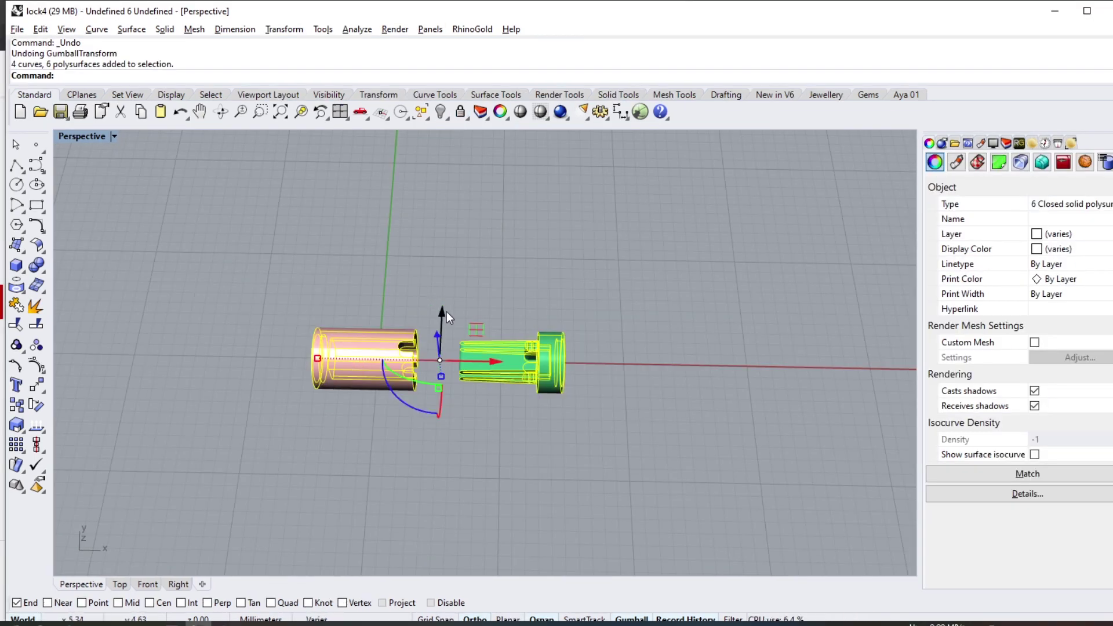
- Copy the parts upward, then zoom in on the tube's end
{"action": "left_click", "coordinate": [444, 311]}
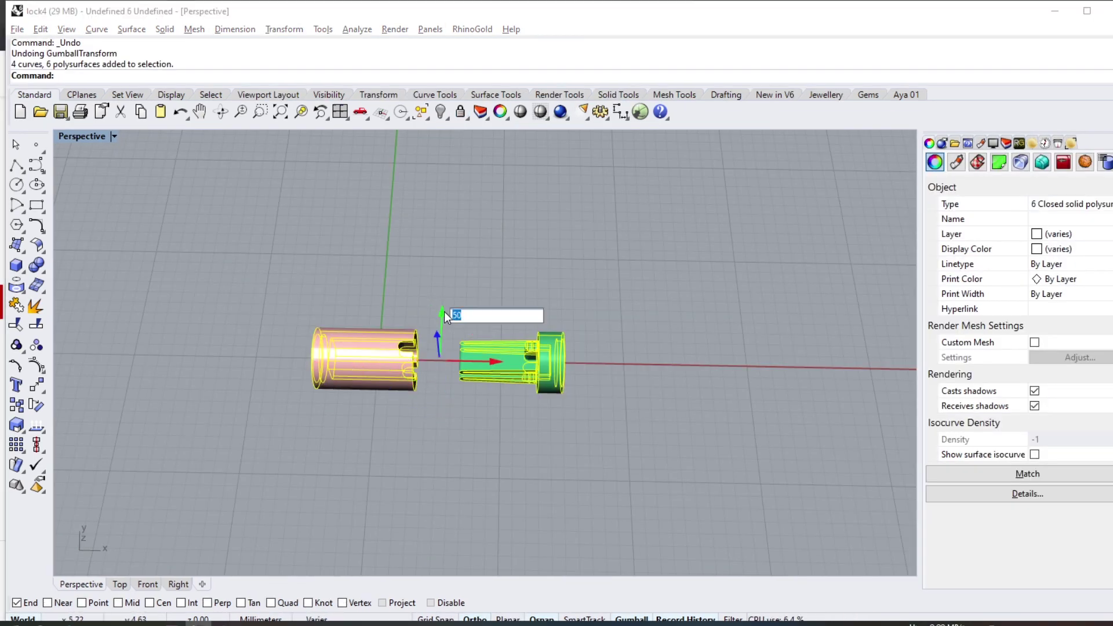
{"action": "key", "text": "Return"}
{"action": "left_click", "coordinate": [450, 309]}
{"action": "mouse_move", "coordinate": [450, 309]}
{"action": "right_mouse_down"}
{"action": "mouse_move", "coordinate": [467, 204]}
{"action": "mouse_move", "coordinate": [556, 233]}
{"action": "mouse_move", "coordinate": [488, 269]}
{"action": "mouse_move", "coordinate": [516, 247]}
{"action": "right_mouse_up"}
{"action": "scroll", "coordinate": [516, 247], "scroll_direction": "up", "scroll_amount": 5}
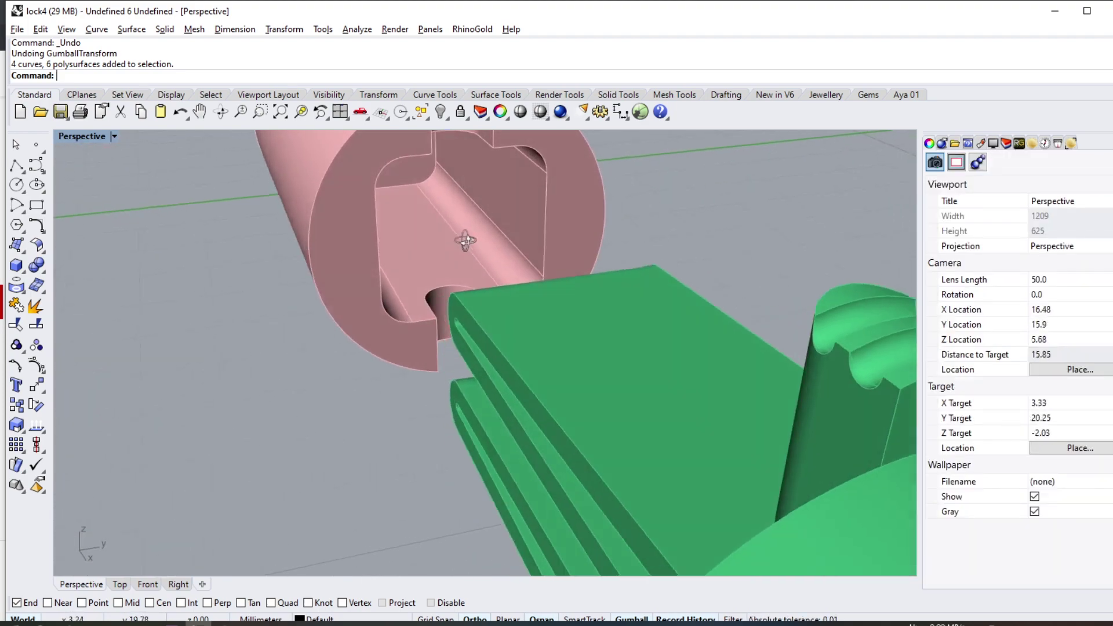
{"action": "scroll", "coordinate": [464, 241], "scroll_direction": "down", "scroll_amount": 3}
{"action": "scroll", "coordinate": [429, 255], "scroll_direction": "up", "scroll_amount": 2}
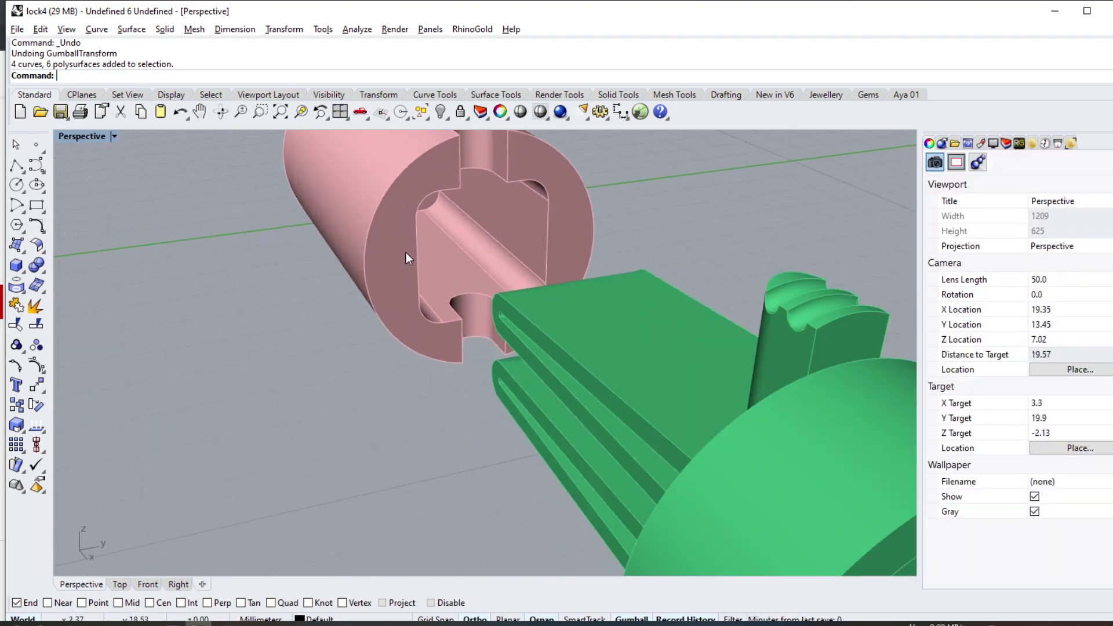
- Draw a line across the tube face between its opposite edges
{"action": "left_click", "coordinate": [35, 174]}
{"action": "left_click", "coordinate": [364, 270]}
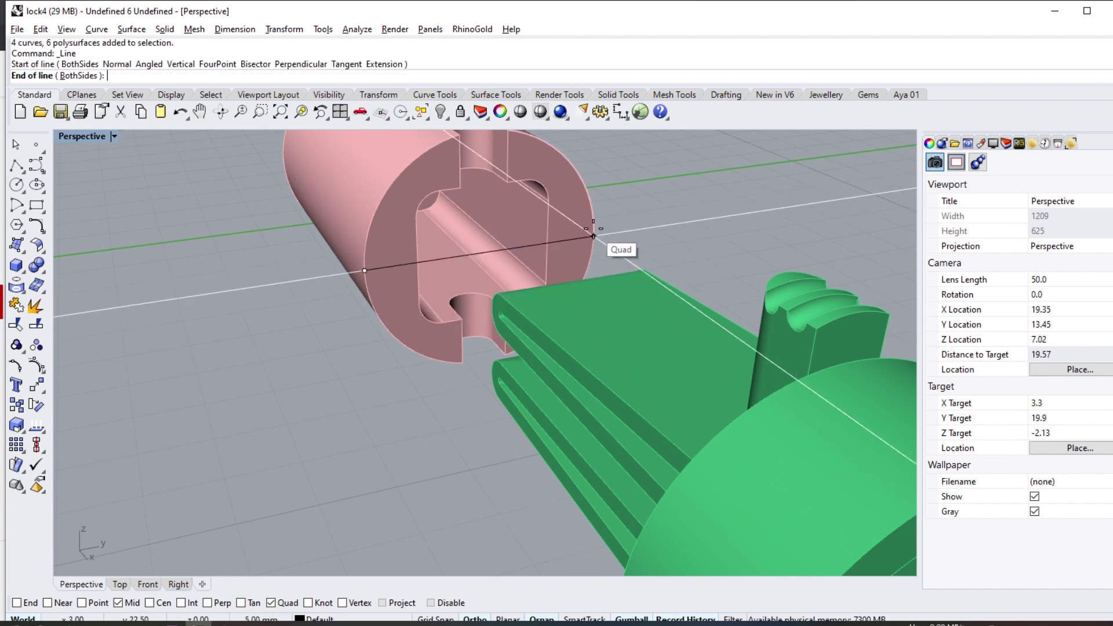
{"action": "left_click", "coordinate": [595, 236]}
- Lengthen the line past both sides of the tube
{"action": "left_click", "coordinate": [482, 249]}
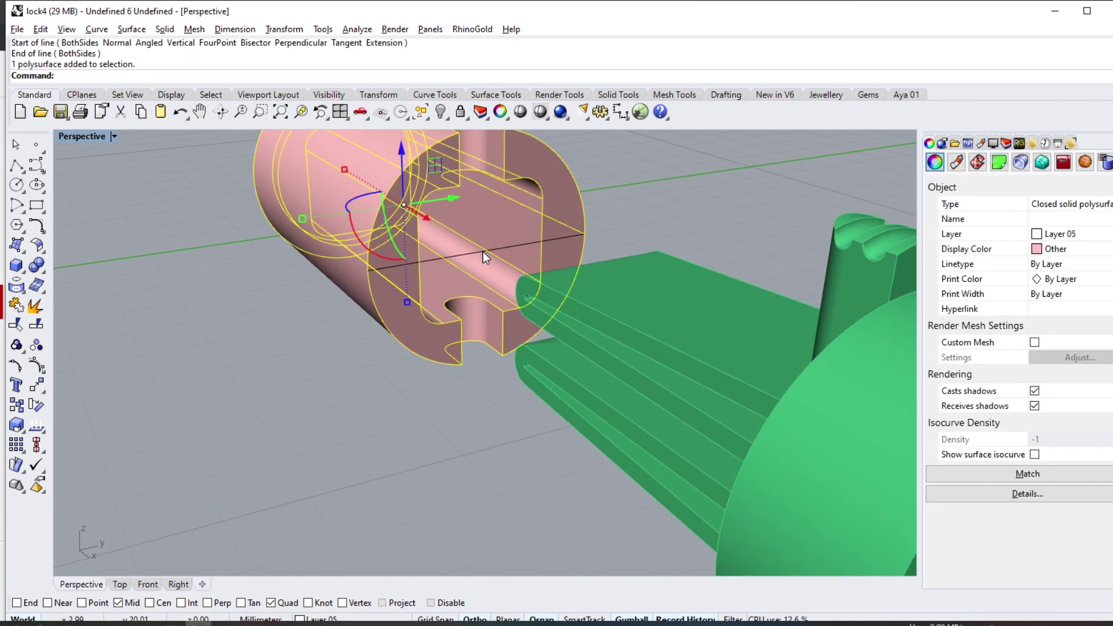
{"action": "left_click", "coordinate": [426, 264]}
{"action": "key", "text": "Return"}
{"action": "scroll", "coordinate": [379, 274], "scroll_direction": "up", "scroll_amount": 3}
{"action": "scroll", "coordinate": [357, 266], "scroll_direction": "up", "scroll_amount": 3}
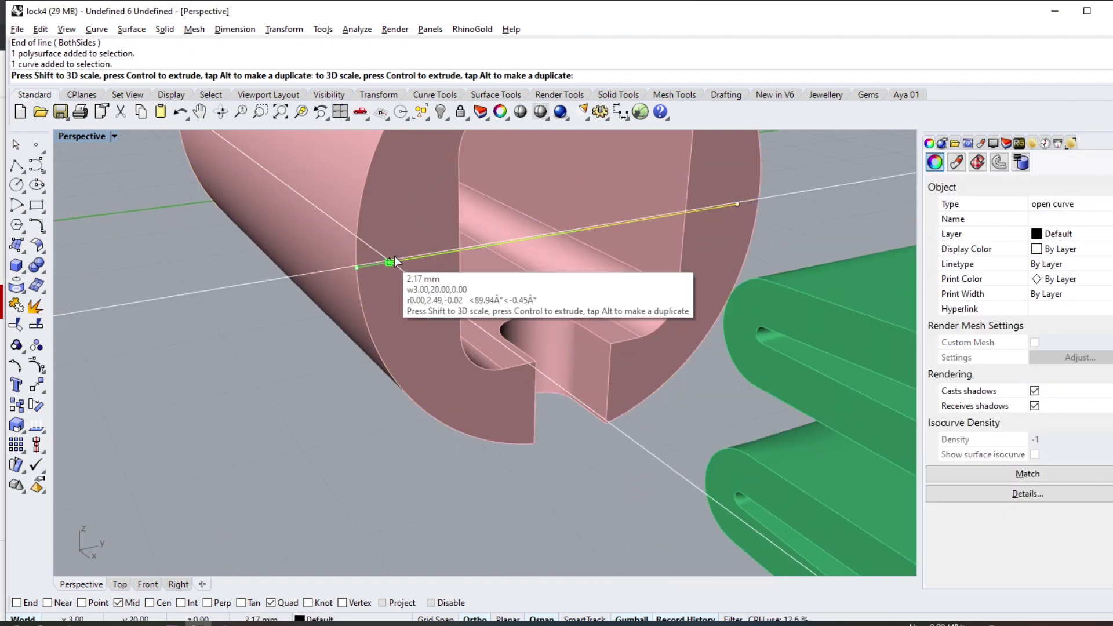
{"action": "left_click_drag", "start_coordinate": [383, 264], "coordinate": [416, 259]}
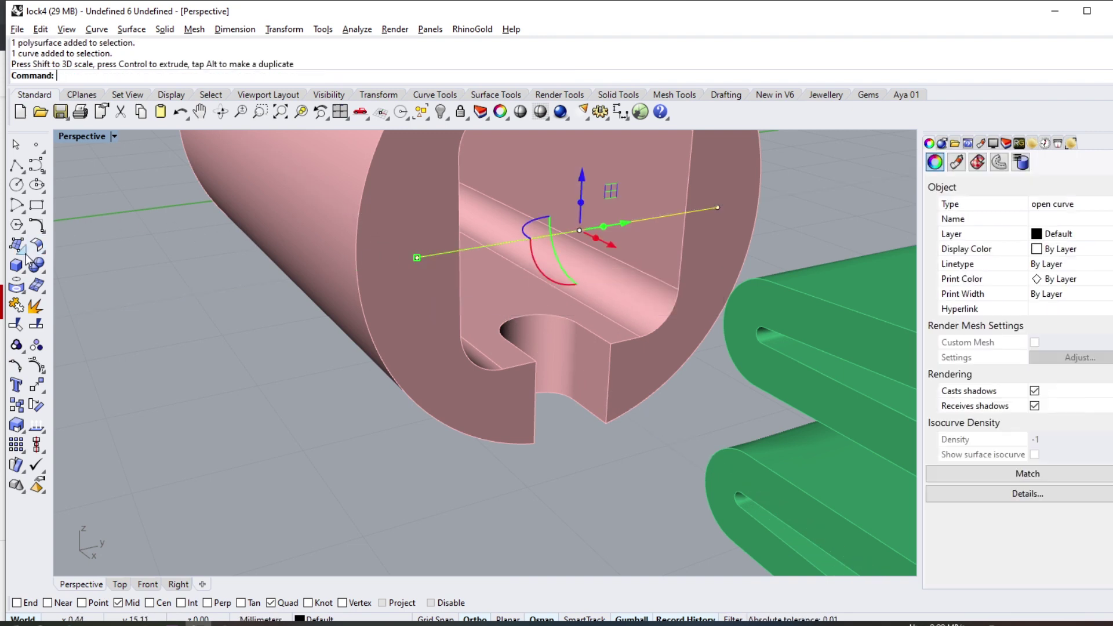
- Extrude the line 0.2 both ways into a solid strip
{"action": "left_click", "coordinate": [37, 272]}
{"action": "type", "text": ".2"}
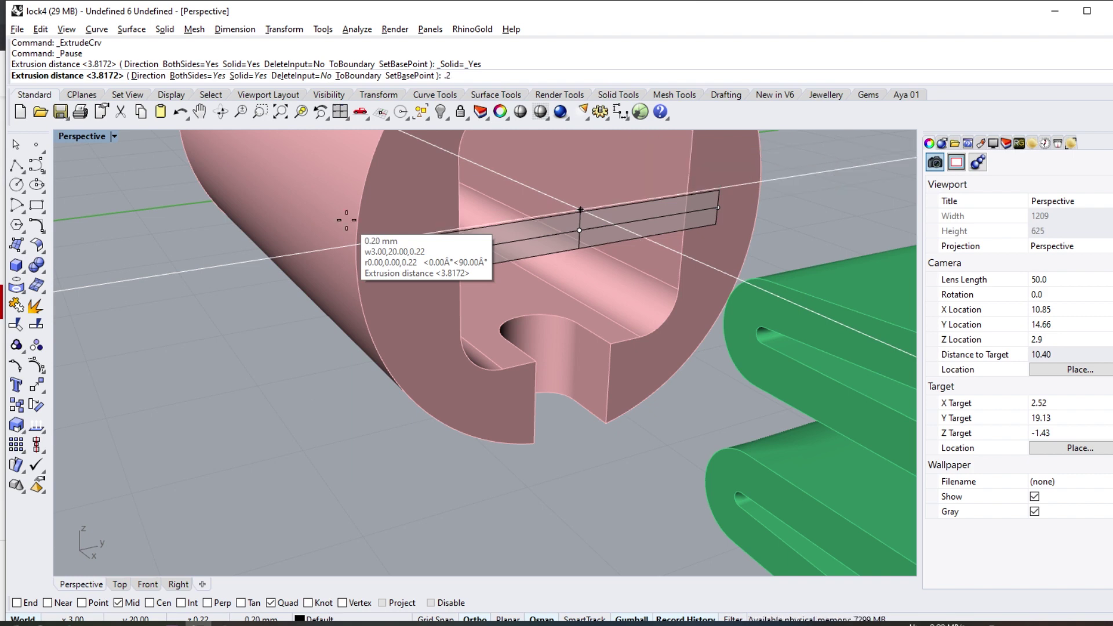
{"action": "key", "text": "Return"}
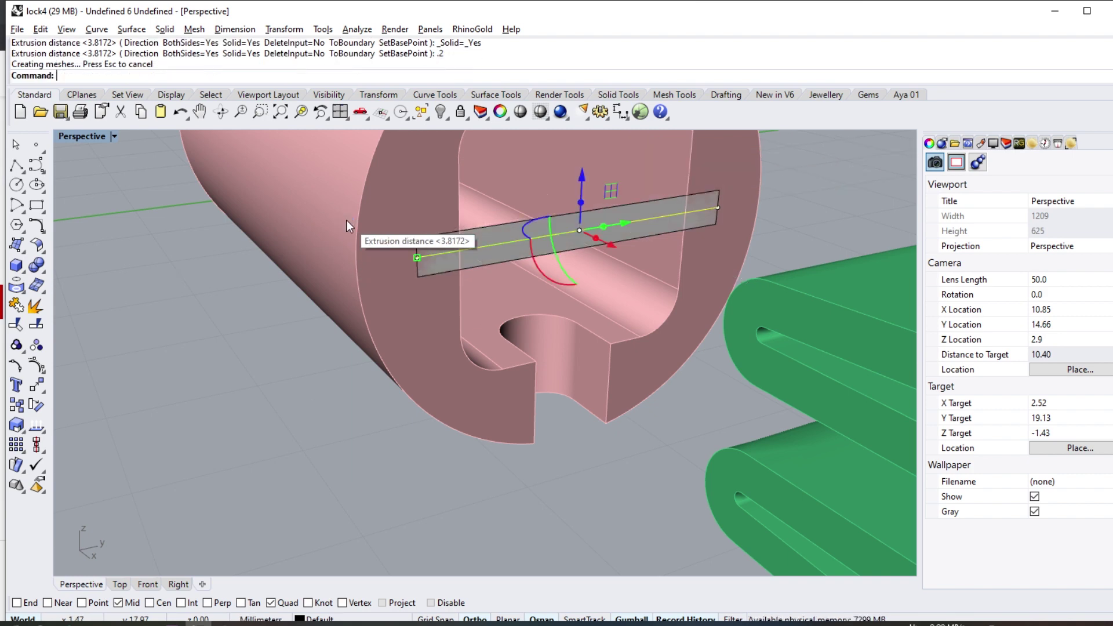
{"action": "right_click_drag", "start_coordinate": [391, 284], "coordinate": [69, 259]}
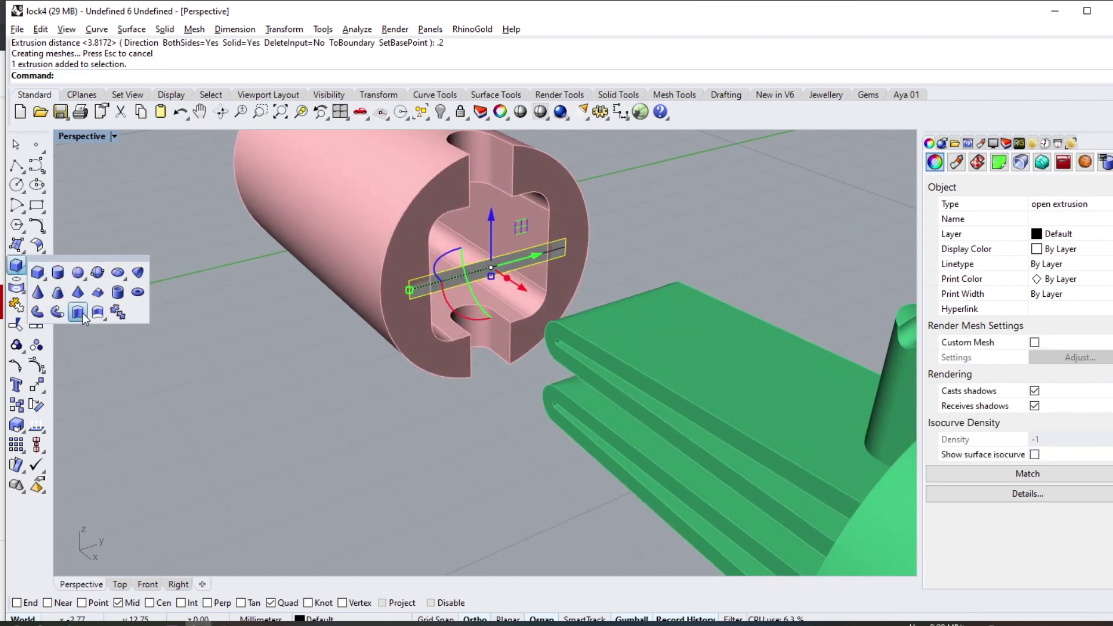
{"action": "left_click", "coordinate": [78, 312]}
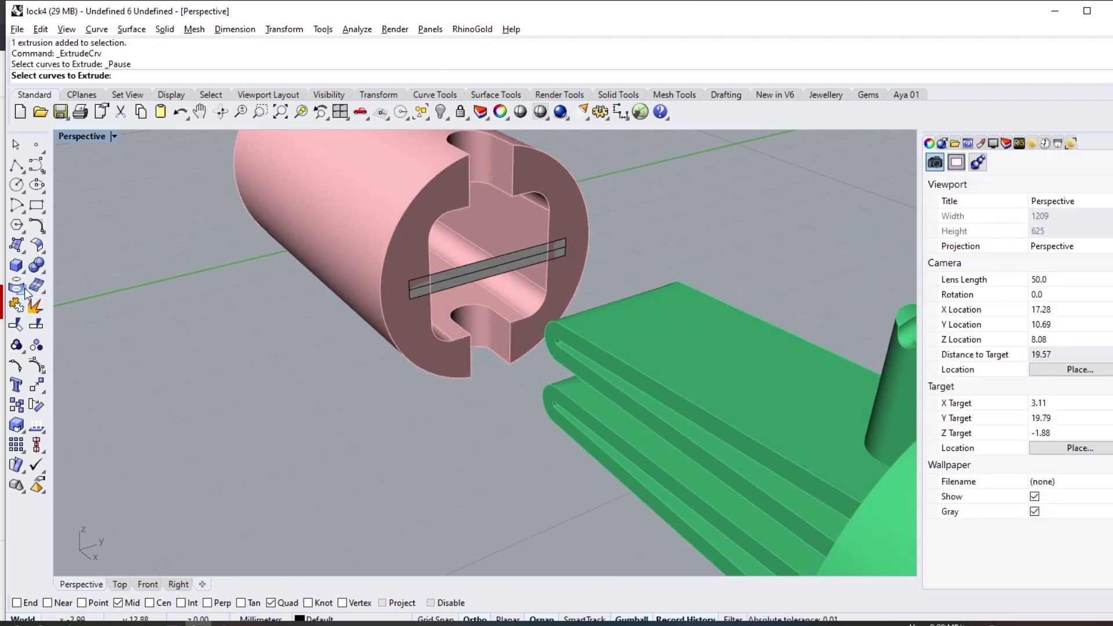
- Extrude the strip's surface into a solid plate inside the tube
{"action": "left_click", "coordinate": [98, 314]}
{"action": "scroll", "coordinate": [481, 266], "scroll_direction": "up", "scroll_amount": 3}
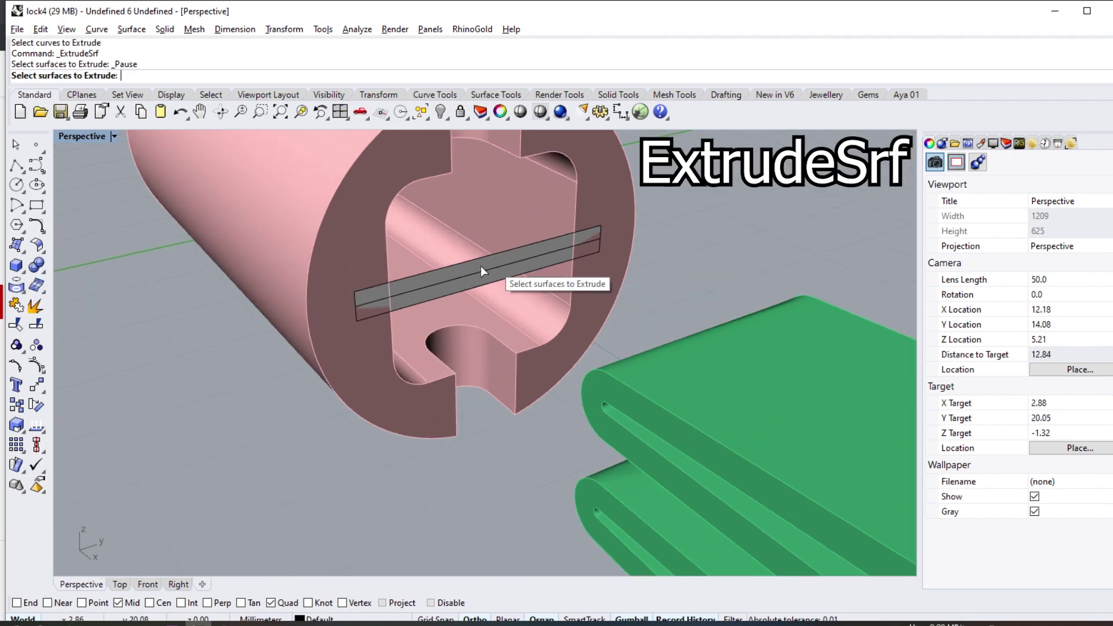
{"action": "scroll", "coordinate": [430, 315], "scroll_direction": "down", "scroll_amount": 3}
{"action": "key", "text": "Return"}
{"action": "right_click_drag", "start_coordinate": [430, 315], "coordinate": [478, 281]}
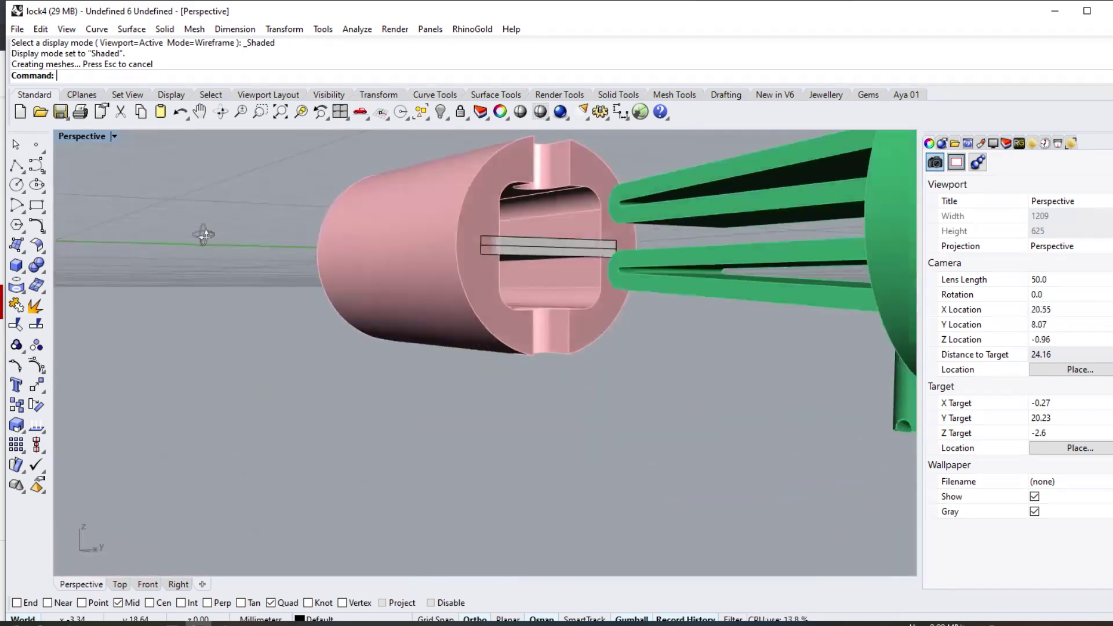
{"action": "right_click_drag", "start_coordinate": [204, 235], "coordinate": [306, 357]}
{"action": "scroll", "coordinate": [305, 358], "scroll_direction": "down", "scroll_amount": 3}
- Group the tube with the plate and set their display colour to pink
{"action": "key", "text": "ctrl+a"}
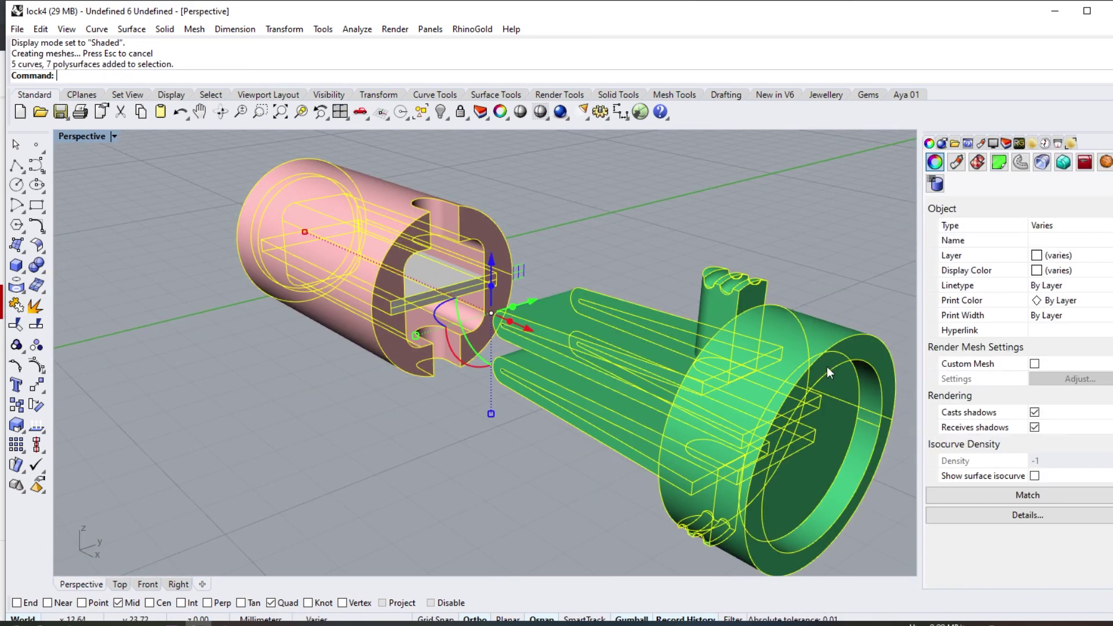
{"action": "scroll", "coordinate": [671, 220], "scroll_direction": "up", "scroll_amount": 3}
{"action": "left_click", "coordinate": [232, 360]}
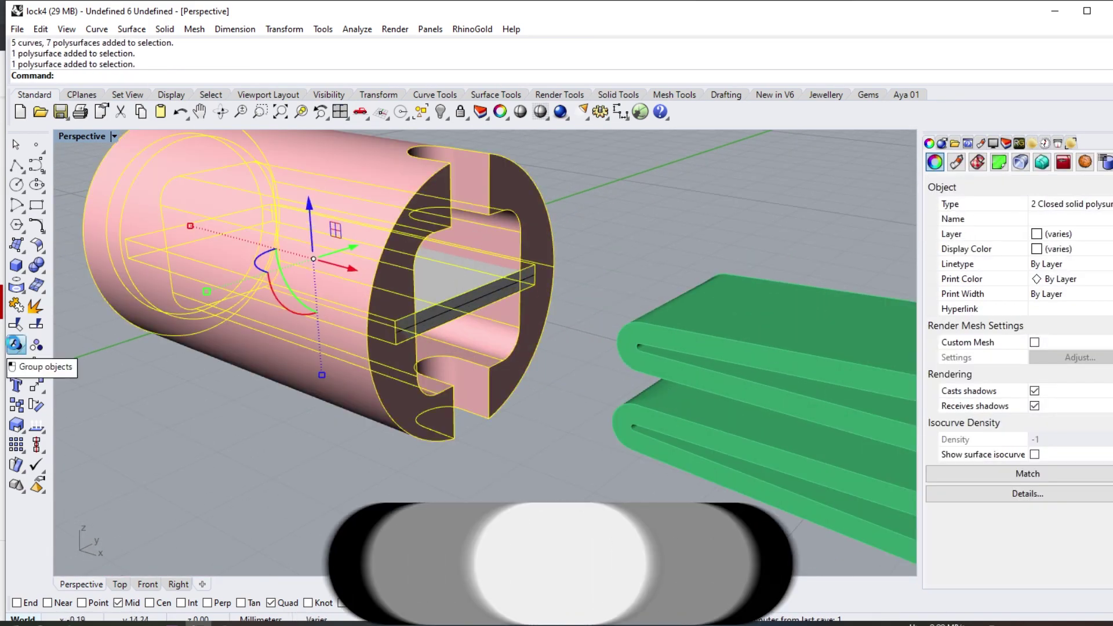
{"action": "left_click", "coordinate": [16, 344]}
{"action": "left_click", "coordinate": [1050, 249]}
{"action": "left_click", "coordinate": [1056, 385]}
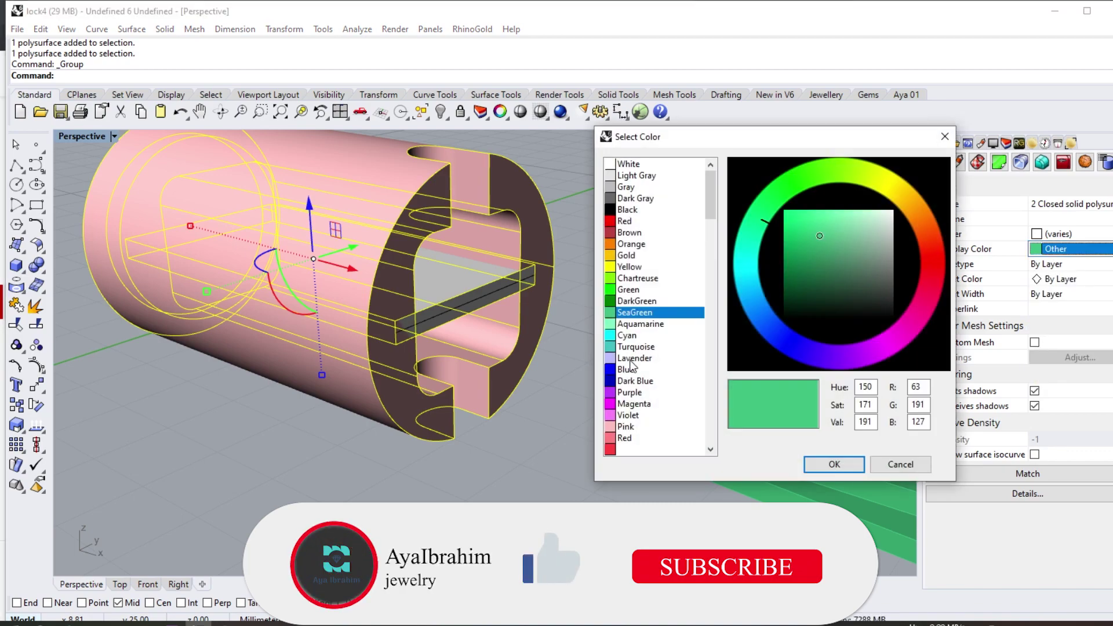
{"action": "left_click", "coordinate": [635, 426]}
{"action": "left_click", "coordinate": [830, 464]}
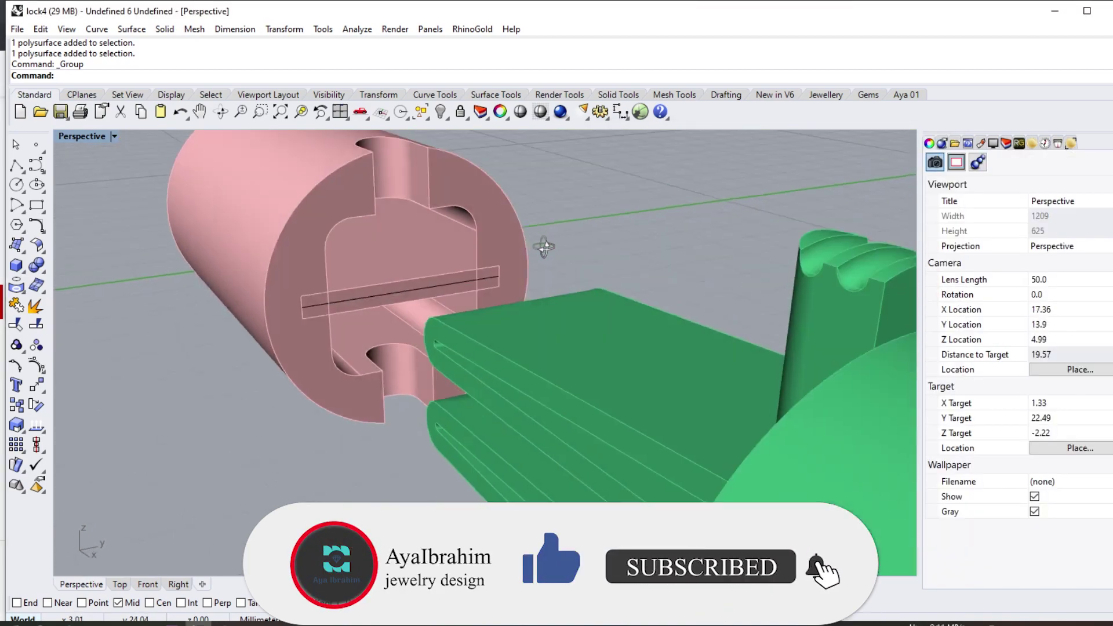
- Undo the last move of the parts while viewing both assemblies
{"action": "right_click_drag", "start_coordinate": [542, 244], "coordinate": [472, 288]}
{"action": "scroll", "coordinate": [473, 288], "scroll_direction": "down", "scroll_amount": 2}
{"action": "key", "text": "ctrl+z"}
{"action": "type", "text": "20"}
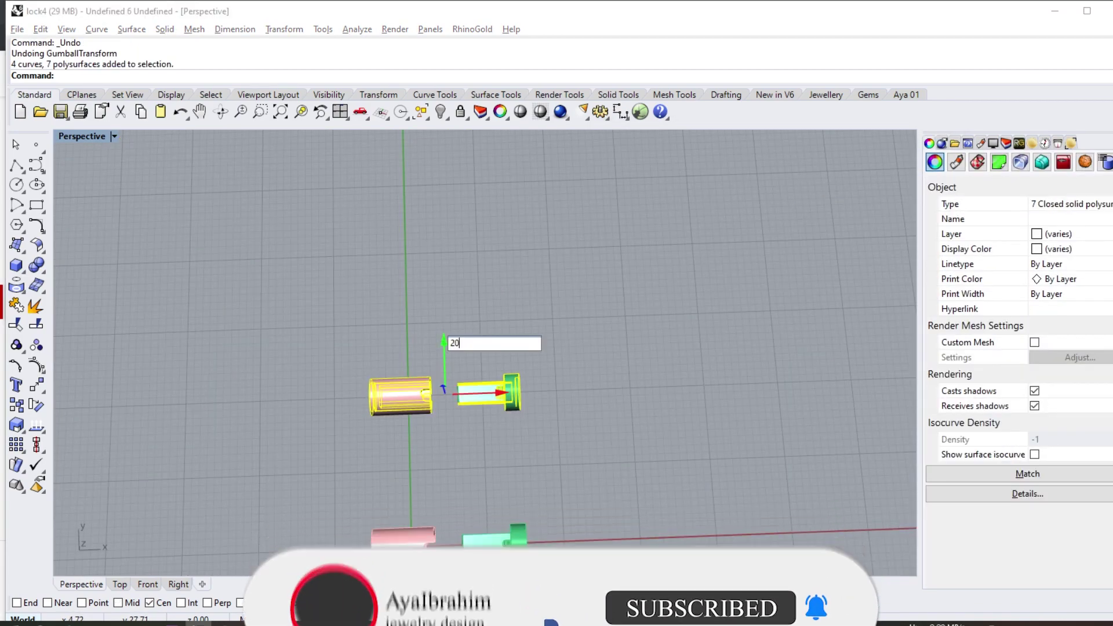
- Slide the pink tube over the green insert's shaft
{"action": "left_click", "coordinate": [444, 261]}
{"action": "scroll", "coordinate": [444, 261], "scroll_direction": "up", "scroll_amount": 5}
{"action": "left_click", "coordinate": [377, 244]}
{"action": "left_click_drag", "start_coordinate": [377, 243], "coordinate": [534, 249]}
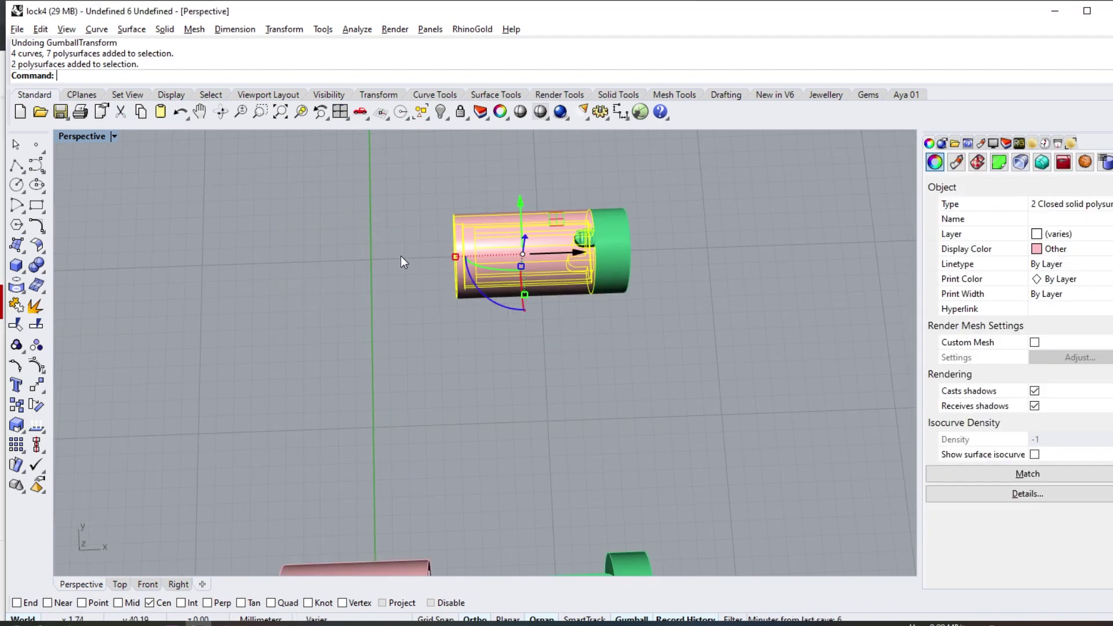
{"action": "left_click", "coordinate": [403, 259]}
{"action": "scroll", "coordinate": [608, 275], "scroll_direction": "up", "scroll_amount": 5}
{"action": "scroll", "coordinate": [609, 275], "scroll_direction": "down", "scroll_amount": 5}
- Paste the wire clip and shift the assembled clasp parts left
{"action": "key", "text": "ctrl+v"}
{"action": "key", "text": "Escape"}
{"action": "mouse_move", "coordinate": [428, 343]}
{"action": "right_mouse_down"}
{"action": "mouse_move", "coordinate": [437, 298]}
{"action": "mouse_move", "coordinate": [324, 242]}
{"action": "mouse_move", "coordinate": [487, 462]}
{"action": "right_mouse_up"}
{"action": "scroll", "coordinate": [487, 462], "scroll_direction": "down", "scroll_amount": 5}
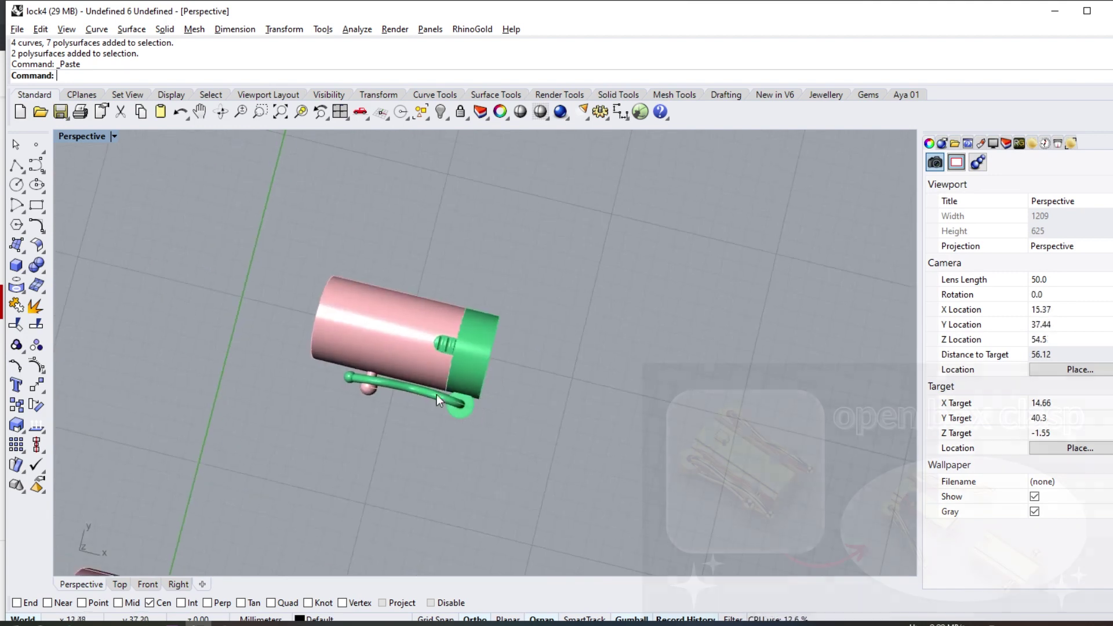
{"action": "scroll", "coordinate": [424, 399], "scroll_direction": "down", "scroll_amount": 3}
{"action": "mouse_move", "coordinate": [482, 348]}
{"action": "left_mouse_down"}
{"action": "mouse_move", "coordinate": [348, 420]}
{"action": "mouse_move", "coordinate": [399, 376]}
{"action": "mouse_move", "coordinate": [357, 377]}
{"action": "left_mouse_up"}
{"action": "scroll", "coordinate": [359, 383], "scroll_direction": "up", "scroll_amount": 5}
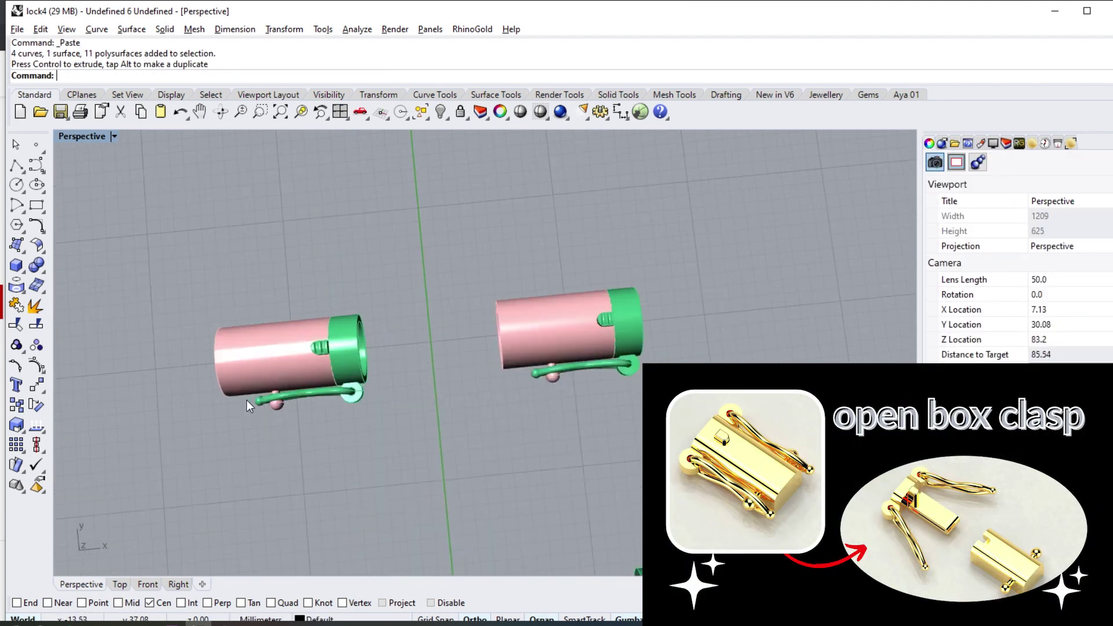
- Mirror a copy of the wire clip onto the clasp's opposite side
{"action": "left_click", "coordinate": [362, 387]}
{"action": "left_click", "coordinate": [42, 399]}
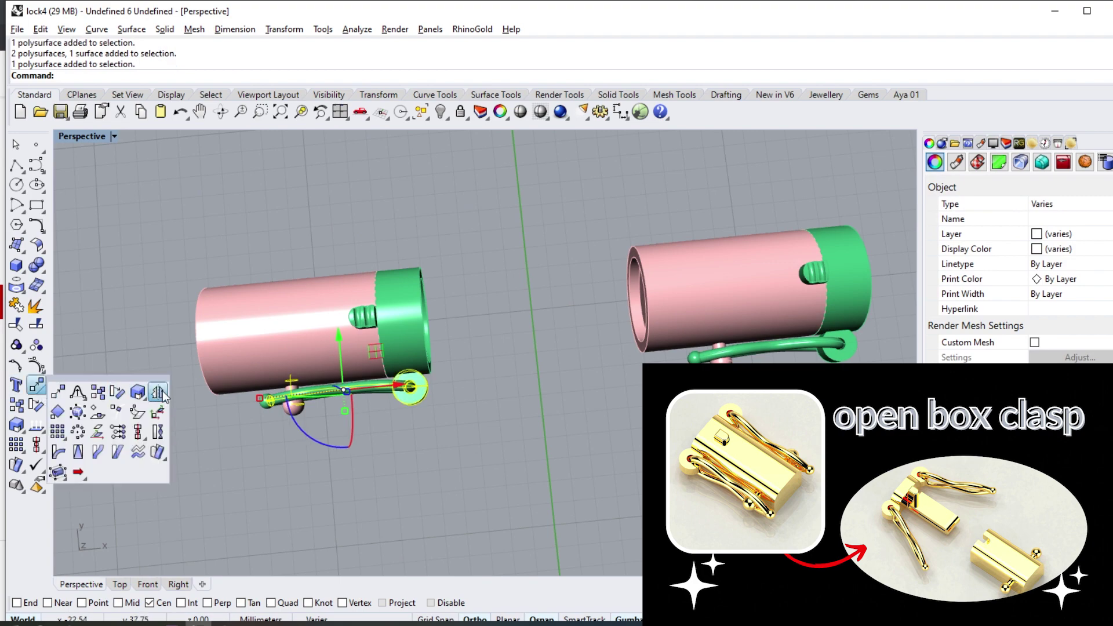
{"action": "left_click", "coordinate": [79, 391]}
{"action": "left_click", "coordinate": [435, 335]}
{"action": "left_click", "coordinate": [527, 286]}
{"action": "mouse_move", "coordinate": [414, 423]}
{"action": "right_mouse_down"}
{"action": "mouse_move", "coordinate": [381, 479]}
{"action": "mouse_move", "coordinate": [551, 355]}
{"action": "right_mouse_up"}
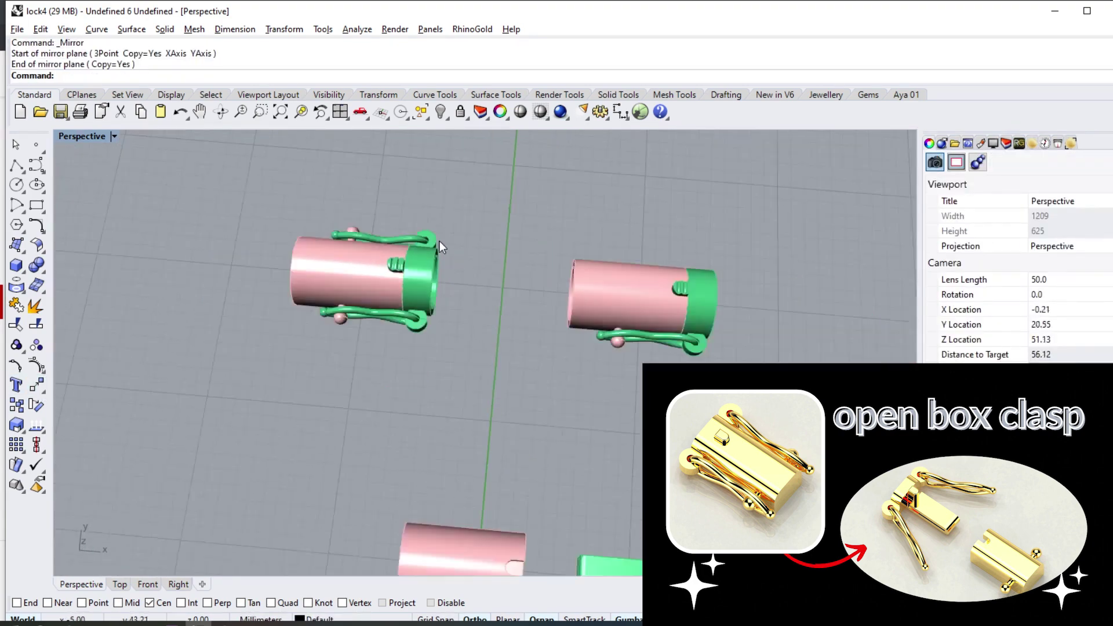
{"action": "scroll", "coordinate": [552, 355], "scroll_direction": "down", "scroll_amount": 5}
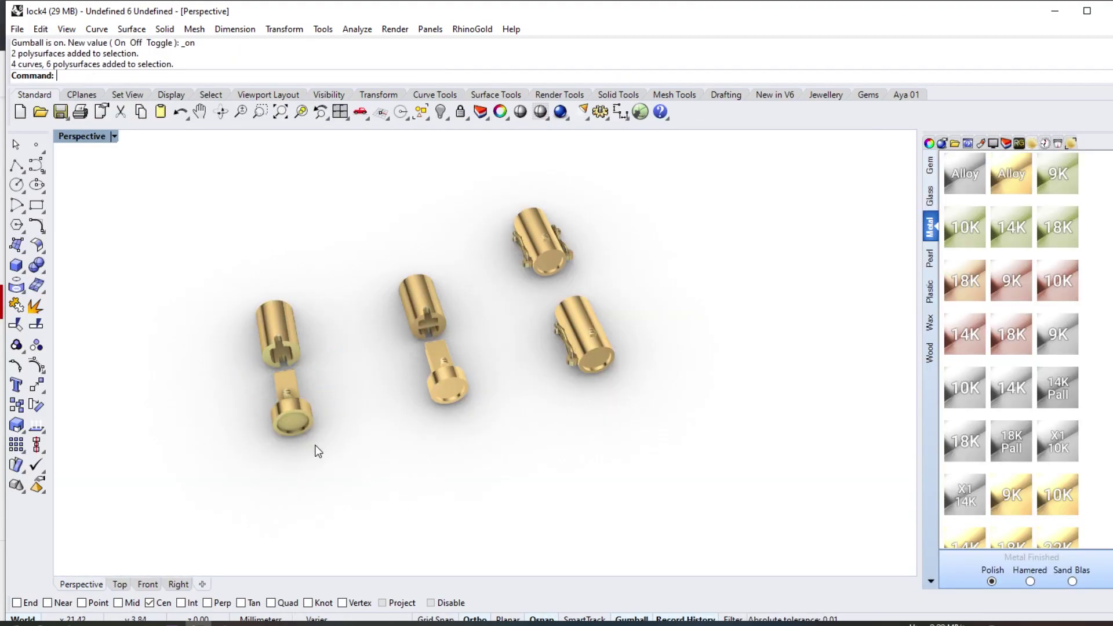
{"action": "mouse_move", "coordinate": [315, 444]}
{"action": "right_mouse_down"}
{"action": "mouse_move", "coordinate": [394, 348]}
{"action": "mouse_move", "coordinate": [313, 417]}
{"action": "mouse_move", "coordinate": [468, 348]}
{"action": "mouse_move", "coordinate": [412, 278]}
{"action": "mouse_move", "coordinate": [402, 245]}
{"action": "mouse_move", "coordinate": [440, 335]}
{"action": "mouse_move", "coordinate": [780, 472]}
{"action": "mouse_move", "coordinate": [668, 375]}
{"action": "mouse_move", "coordinate": [522, 423]}
{"action": "mouse_move", "coordinate": [459, 316]}
{"action": "mouse_move", "coordinate": [591, 203]}
{"action": "mouse_move", "coordinate": [417, 273]}
{"action": "mouse_move", "coordinate": [638, 378]}
{"action": "mouse_move", "coordinate": [196, 329]}
{"action": "mouse_move", "coordinate": [298, 377]}
{"action": "mouse_move", "coordinate": [323, 239]}
{"action": "mouse_move", "coordinate": [308, 322]}
{"action": "mouse_move", "coordinate": [308, 273]}
{"action": "mouse_move", "coordinate": [398, 293]}
{"action": "mouse_move", "coordinate": [638, 172]}
{"action": "mouse_move", "coordinate": [835, 343]}
{"action": "mouse_move", "coordinate": [512, 227]}
{"action": "mouse_move", "coordinate": [367, 303]}
{"action": "mouse_move", "coordinate": [385, 286]}
{"action": "mouse_move", "coordinate": [417, 368]}
{"action": "mouse_move", "coordinate": [421, 266]}
{"action": "mouse_move", "coordinate": [367, 301]}
{"action": "mouse_move", "coordinate": [367, 353]}
{"action": "mouse_move", "coordinate": [385, 296]}
{"action": "mouse_move", "coordinate": [187, 183]}
{"action": "mouse_move", "coordinate": [835, 181]}
{"action": "right_mouse_up"}
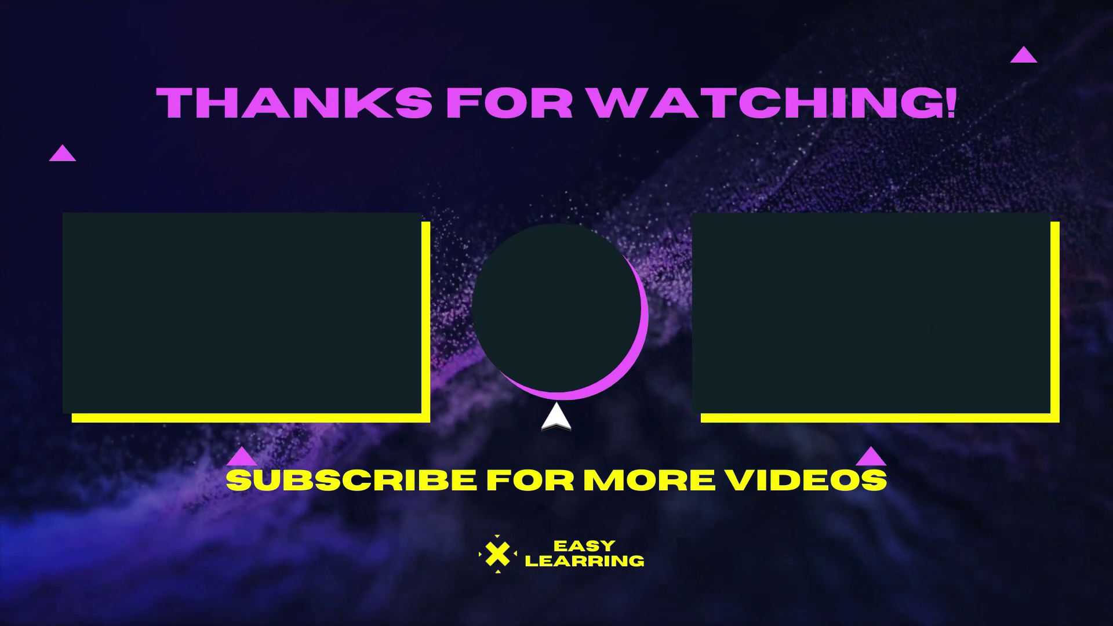